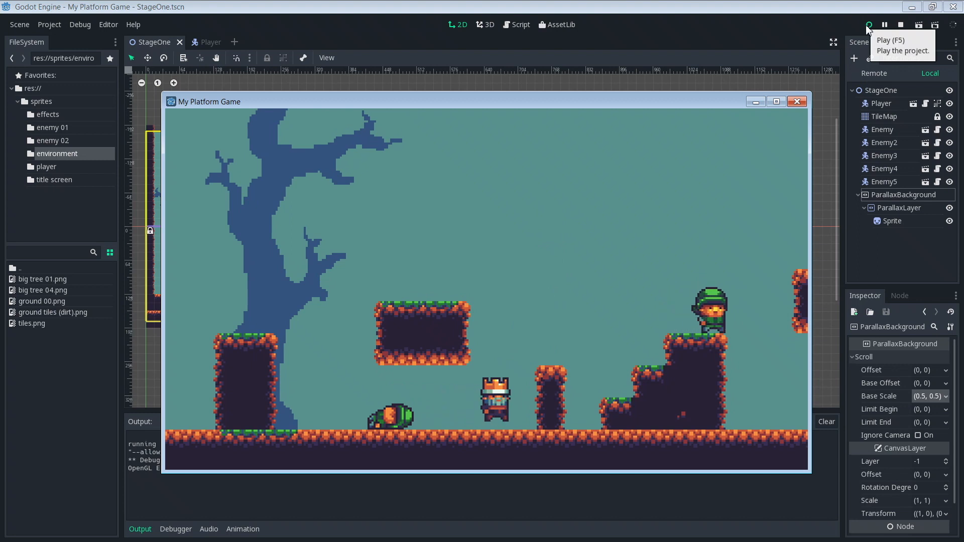
- Play-test the stage by moving and jumping the character across the platforms to examine how the tree background scrolls
key("Right")
key("Tab")
key("Up")
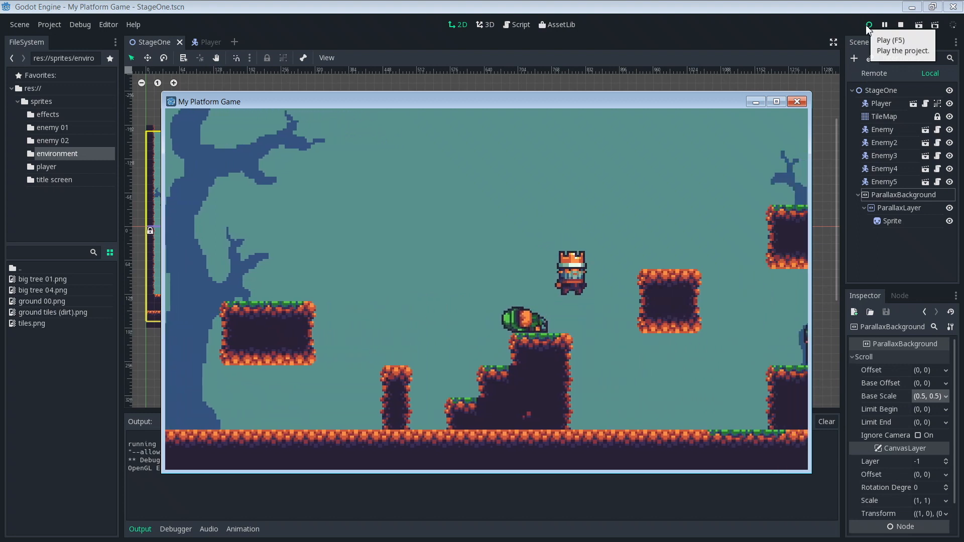
key("Right")
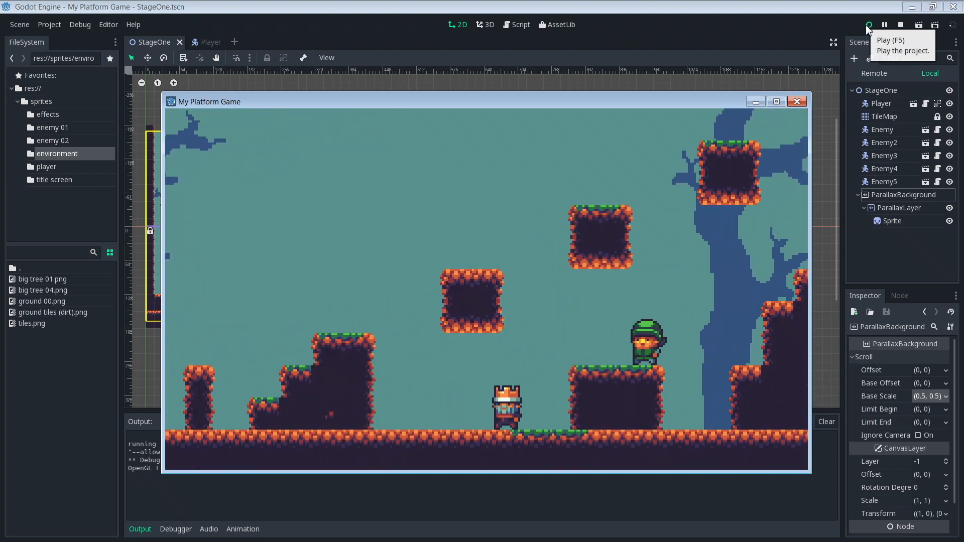
key("Left")
key("Right")
key("Up")
key("Tab")
key("Left")
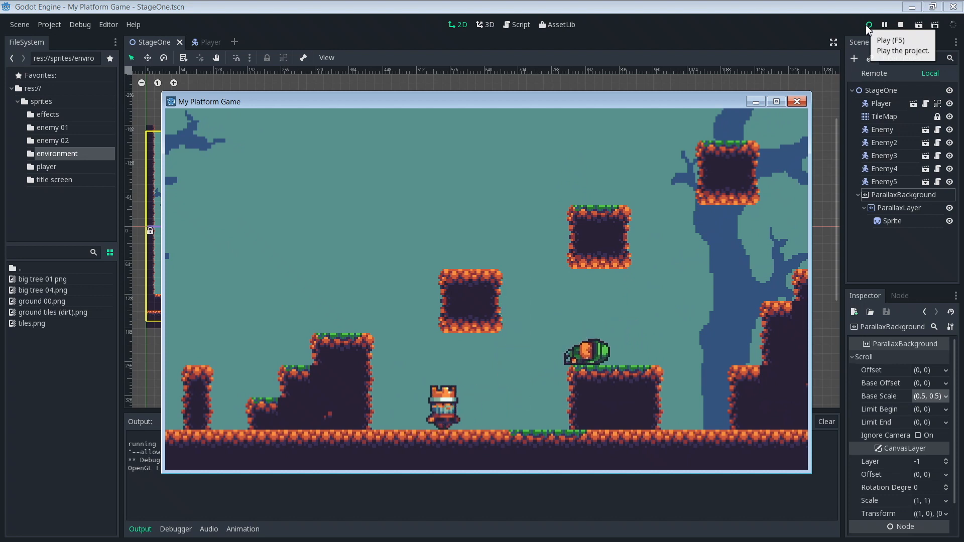
key("Right")
key("Up")
key("Left")
key("Up")
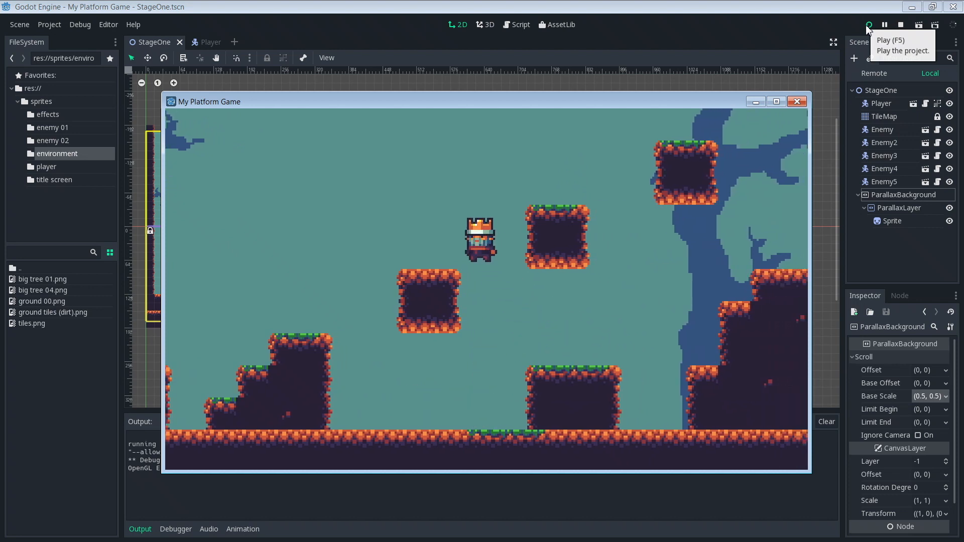
key("Right")
key("Up")
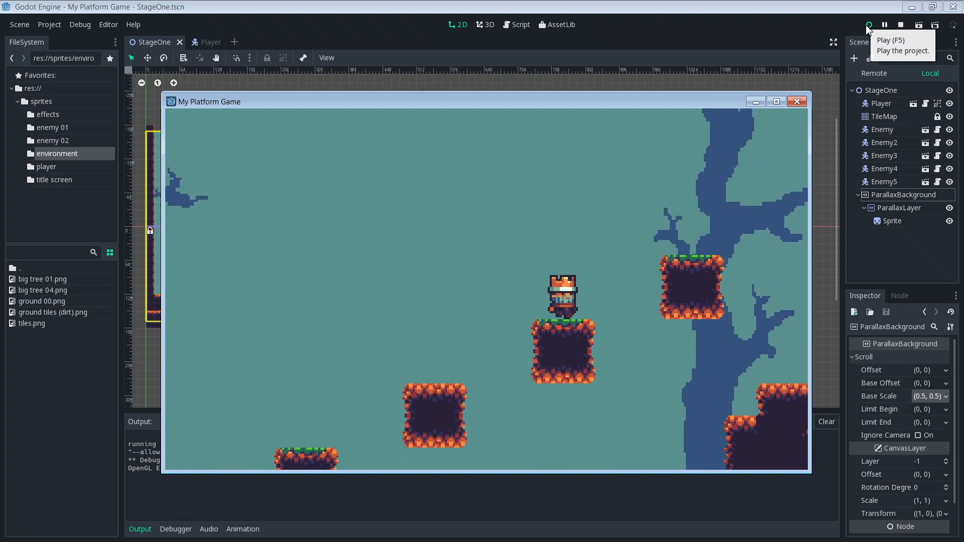
key("Up")
key("Right")
key("Up")
key("Right")
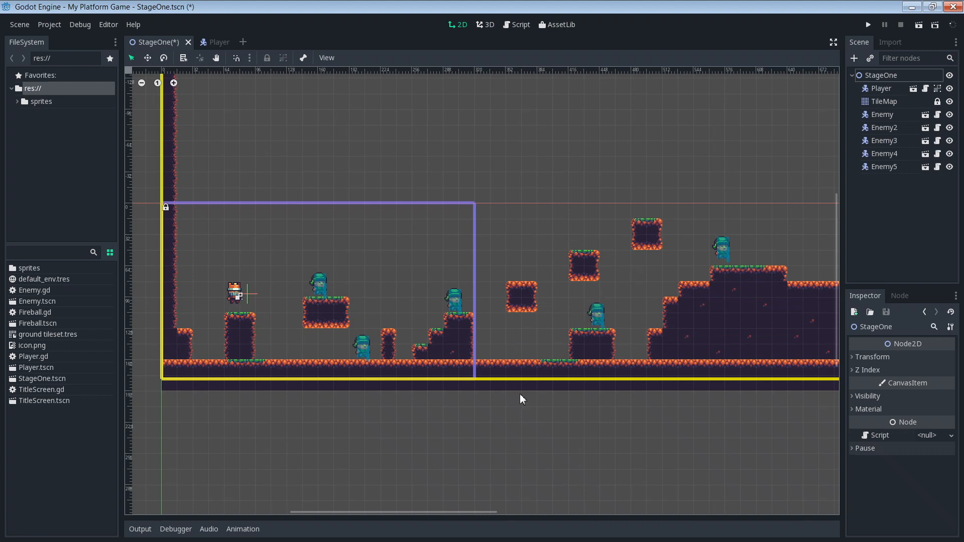
- Review the Camera2D limit and smoothing settings in the Player scene
scroll(519, 399, "down", 1)
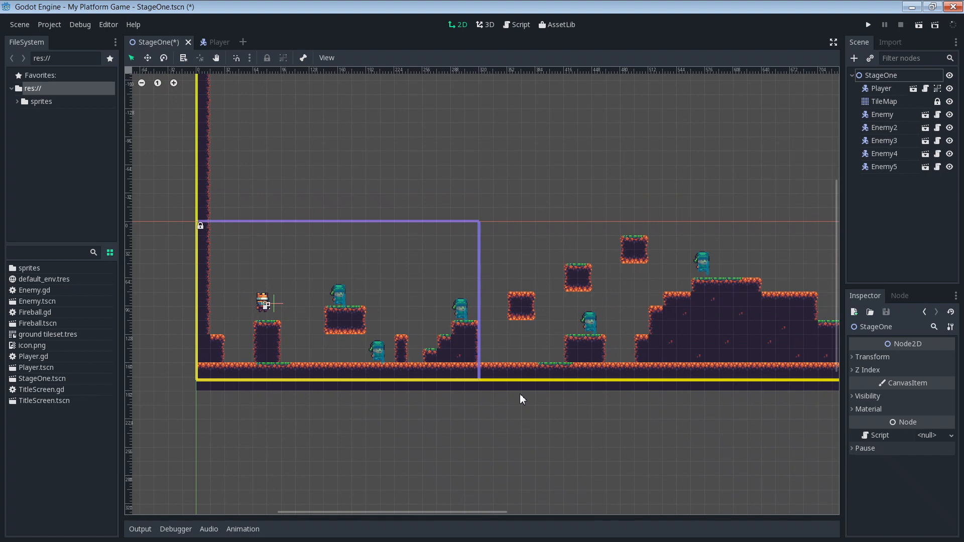
scroll(520, 395, "down", 2)
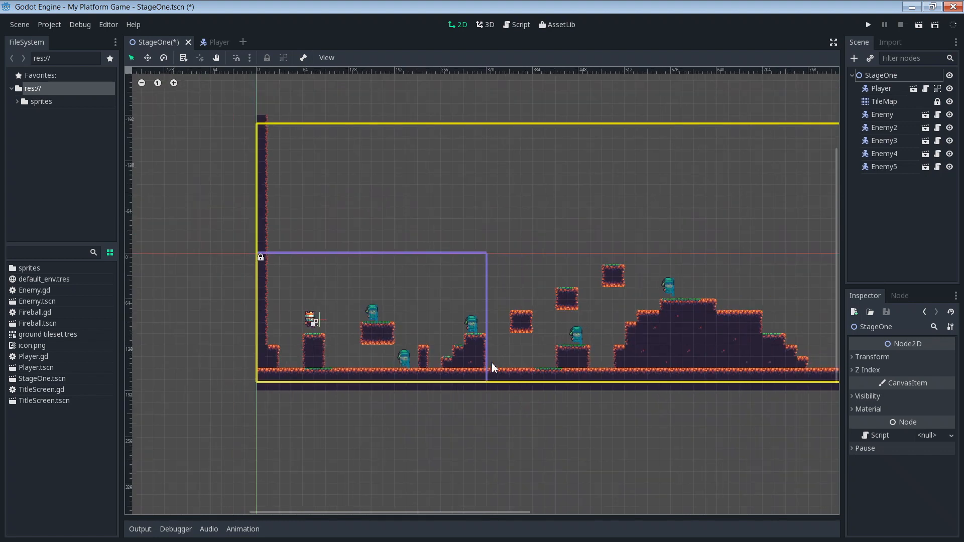
middle_click_drag(507, 370, 399, 385)
left_click(213, 44)
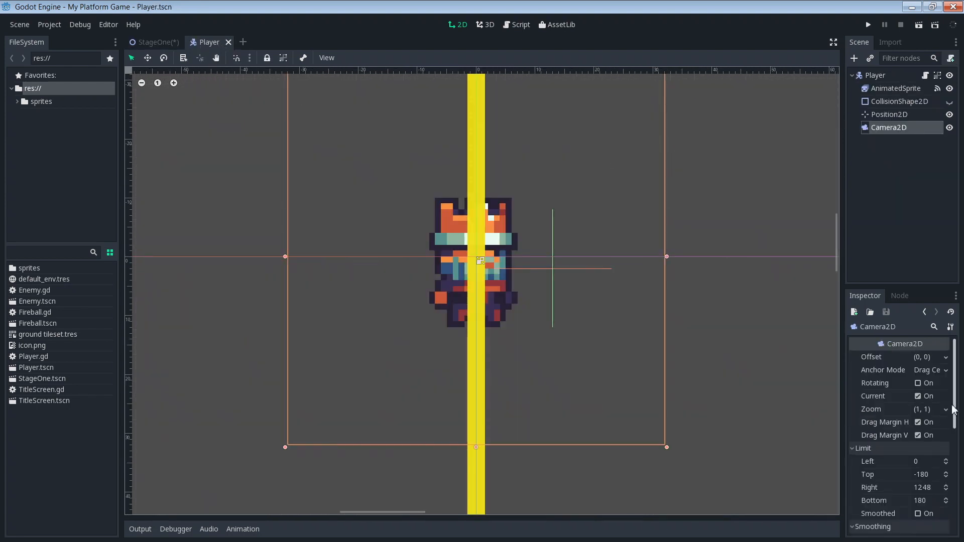
scroll(956, 423, "down", 1)
scroll(956, 424, "down", 1)
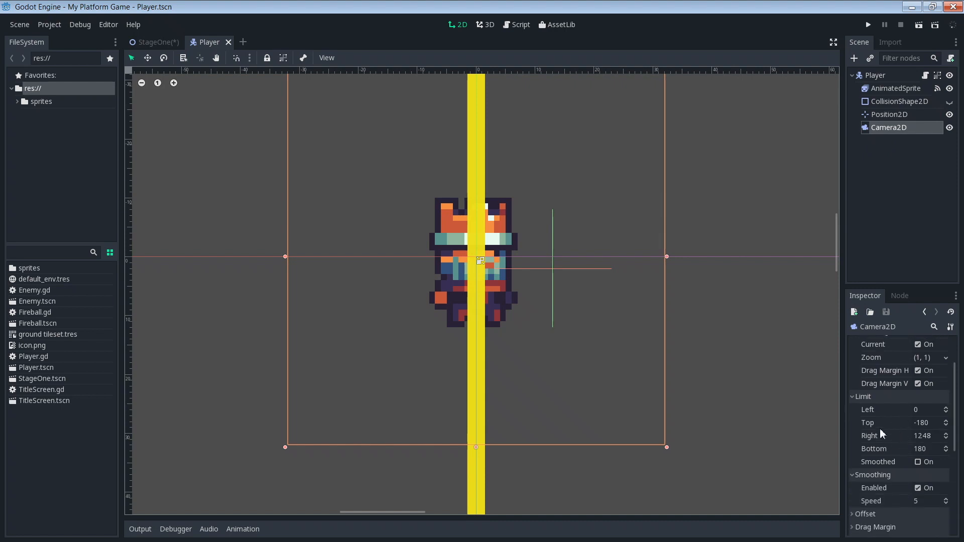
scroll(934, 381, "up", 3)
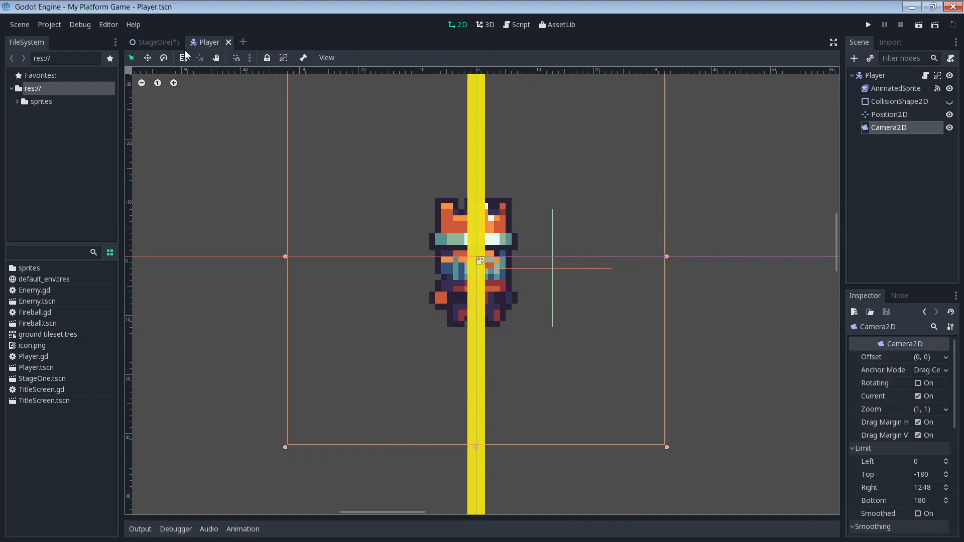
- Return to the StageOne scene and examine the whole level within the camera limits
left_click(160, 43)
scroll(574, 349, "down", 2)
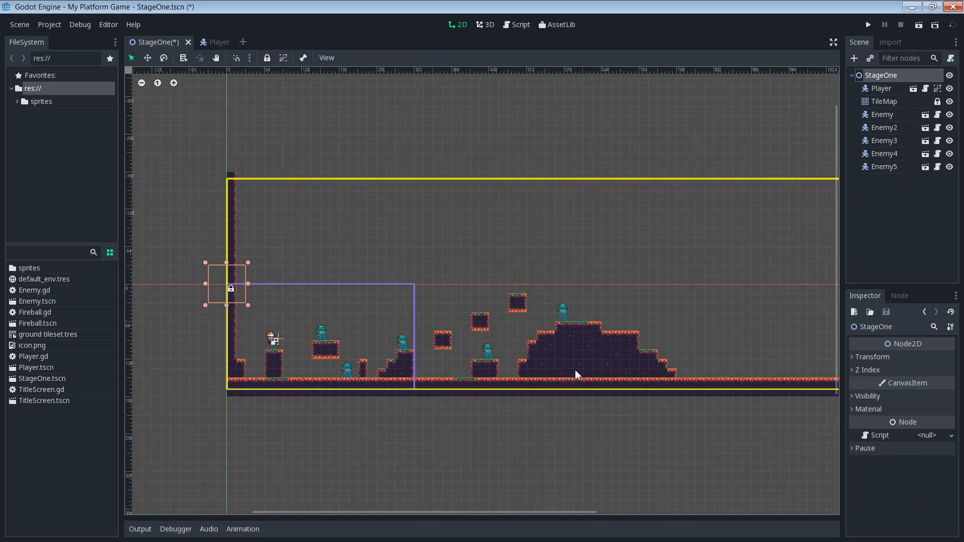
left_click(636, 430)
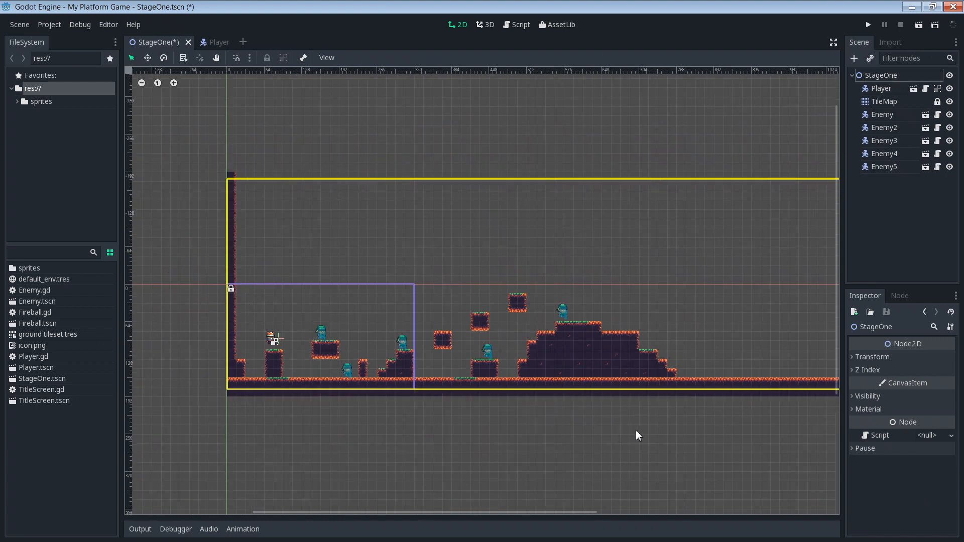
middle_click_drag(637, 431, 529, 434)
scroll(519, 408, "down", 1)
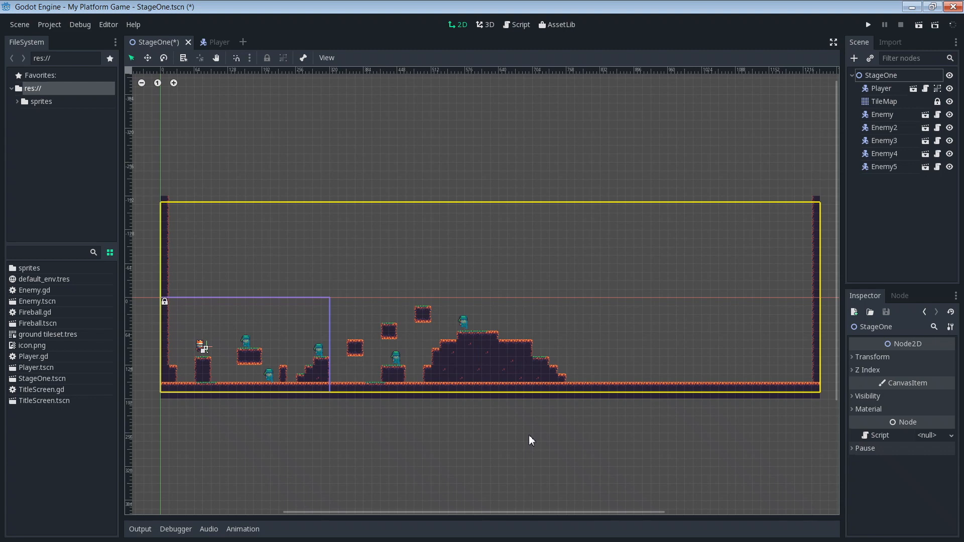
key("alt+Tab")
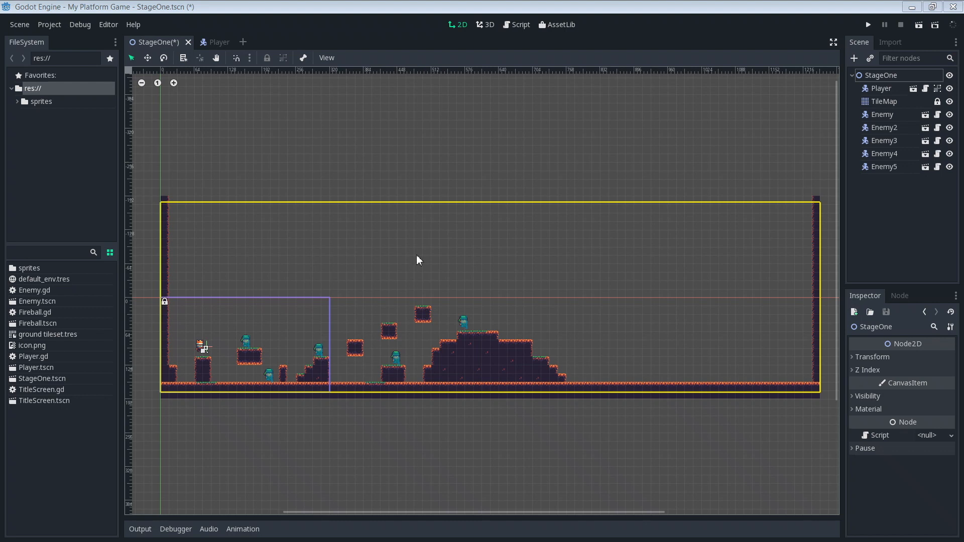
- Add a ParallaxBackground node as a child of the StageOne root
left_click(884, 75)
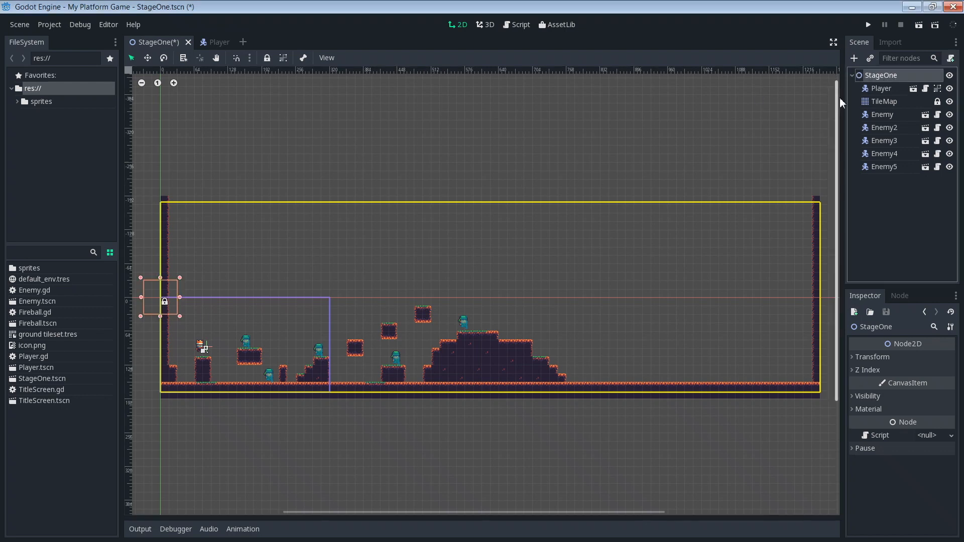
left_click(853, 58)
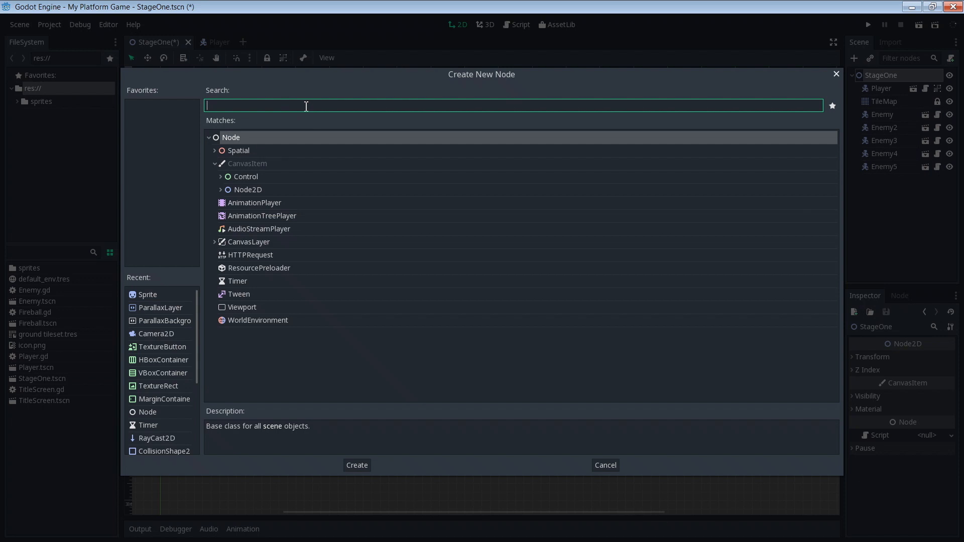
type("parallax")
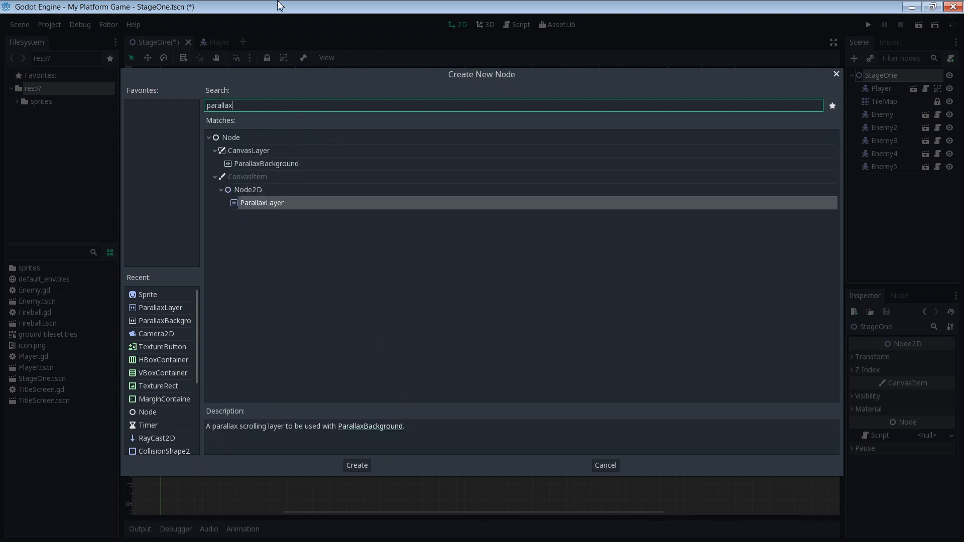
left_click(256, 164)
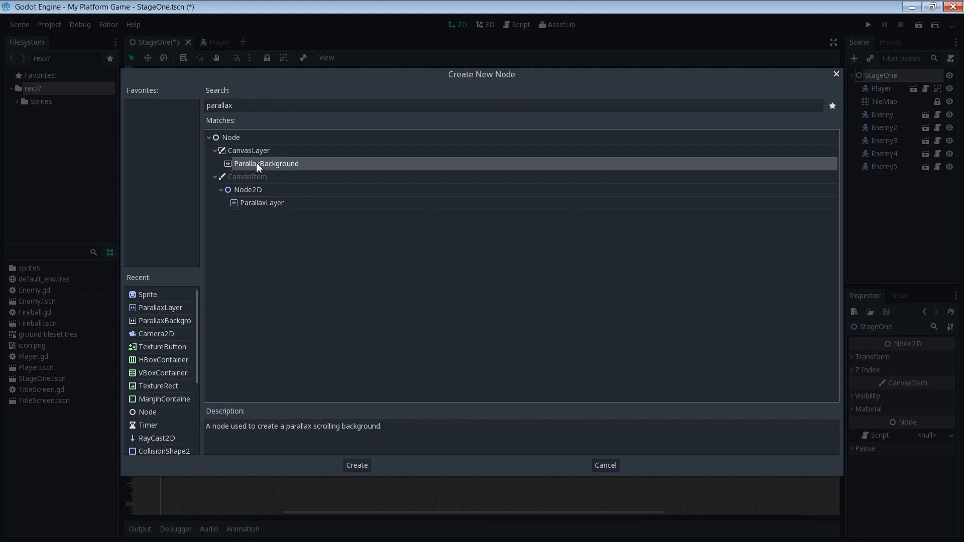
double_click(258, 164)
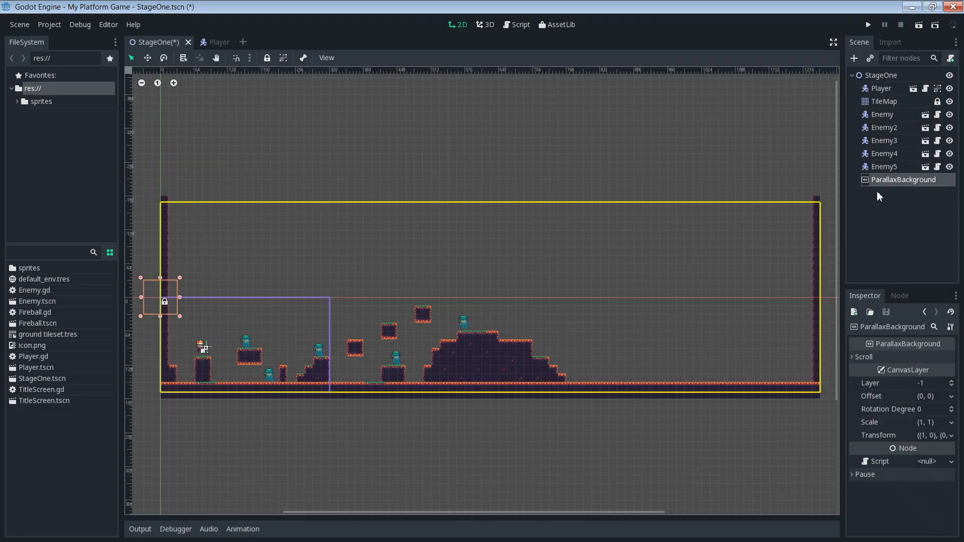
- Add a ParallaxLayer under the ParallaxBackground and a Sprite node under that layer
left_click(853, 58)
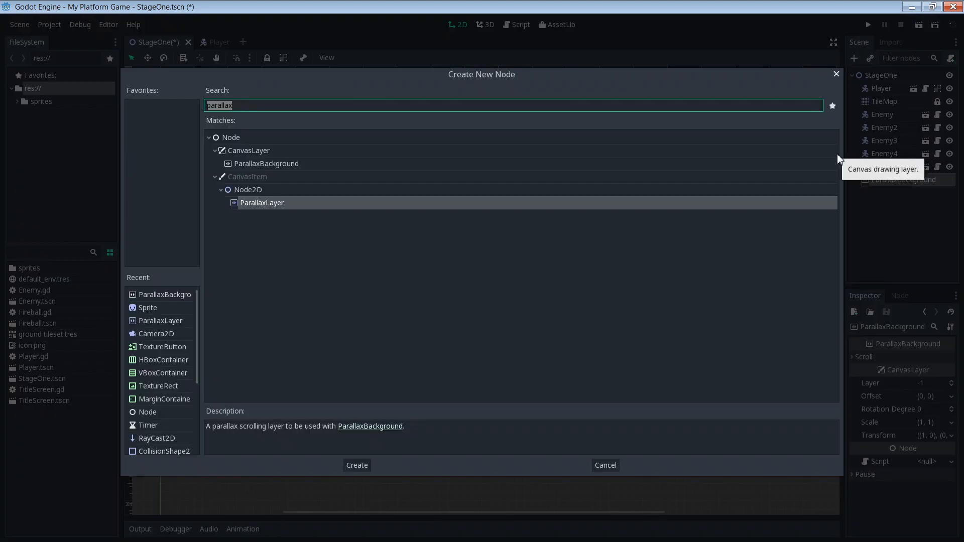
double_click(274, 202)
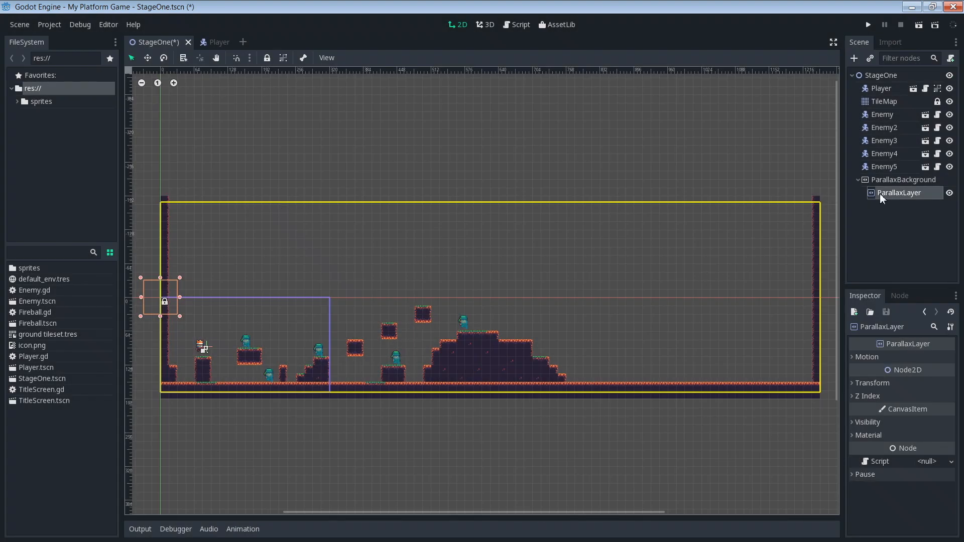
left_click(855, 58)
type("s")
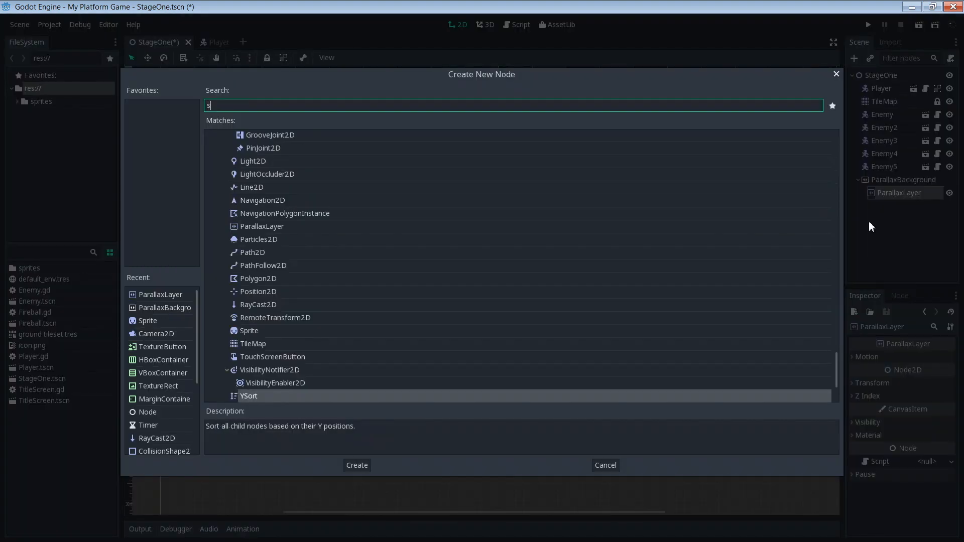
type("prite")
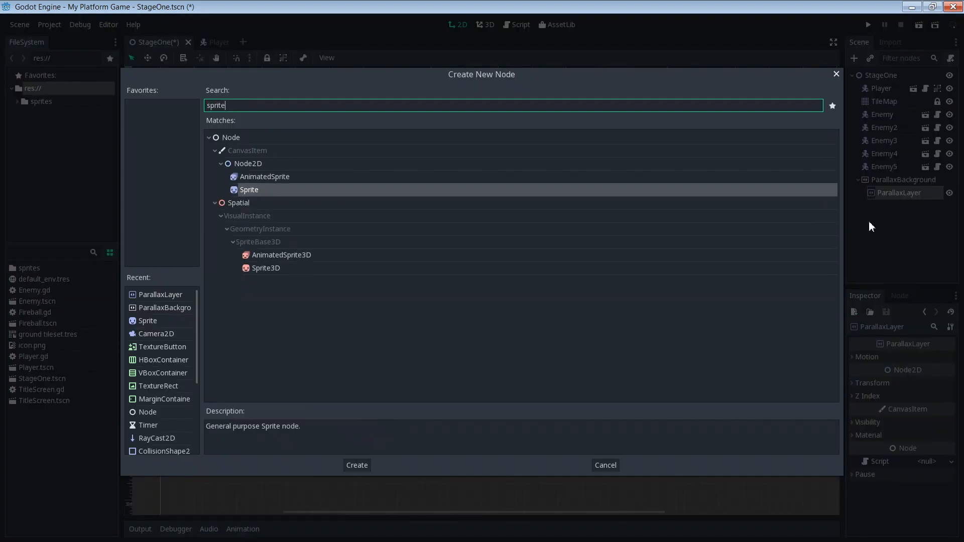
key("Return")
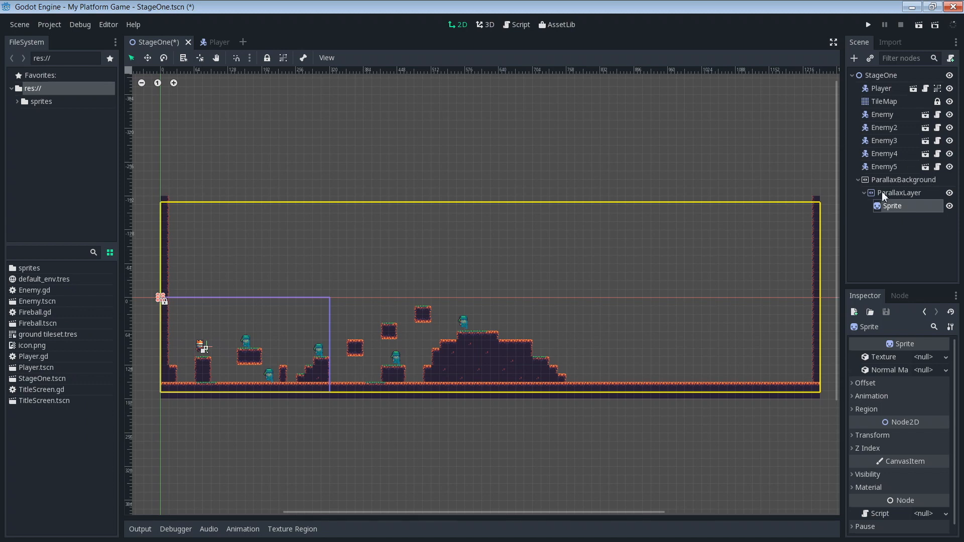
- Assign big tree 04.png from the sprites/environment folder as the texture of the new Sprite
left_click(904, 179)
left_click(896, 192)
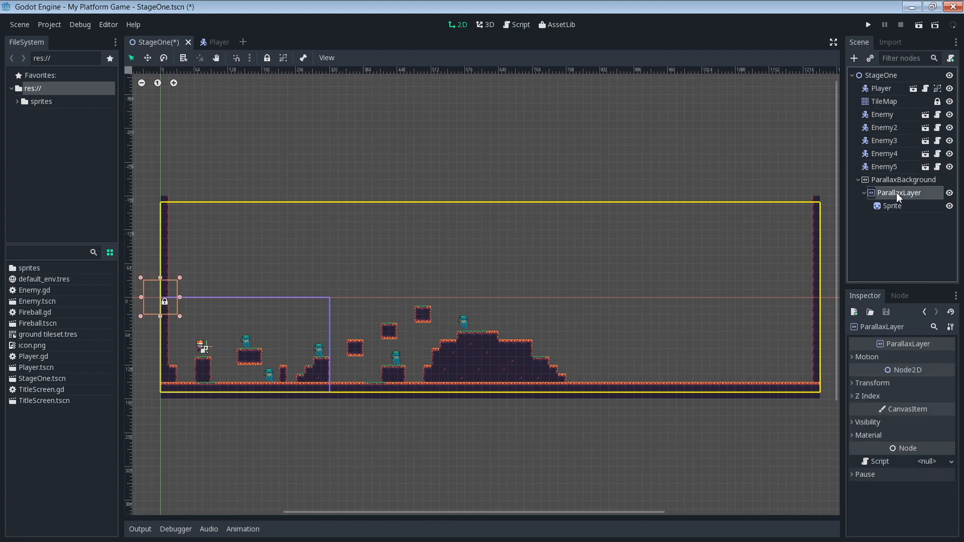
left_click(893, 206)
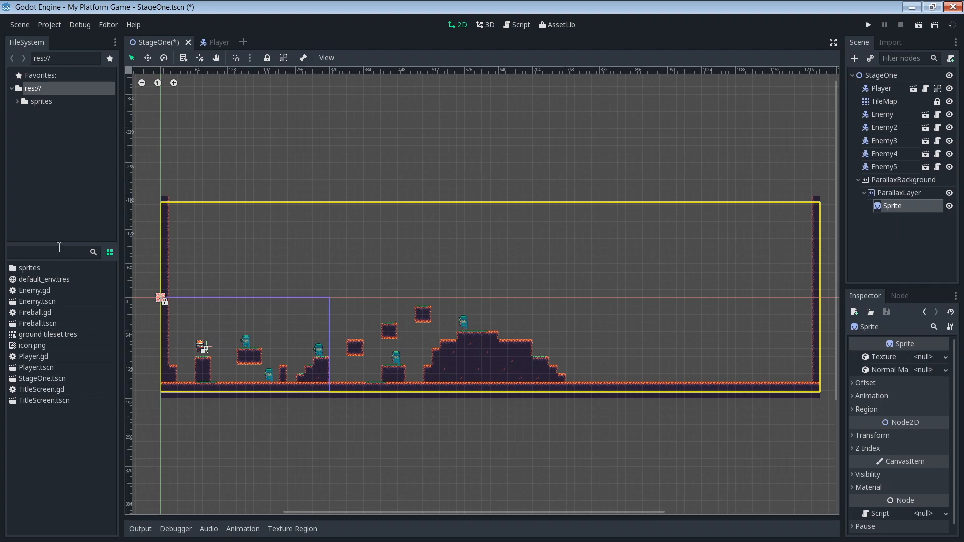
double_click(38, 269)
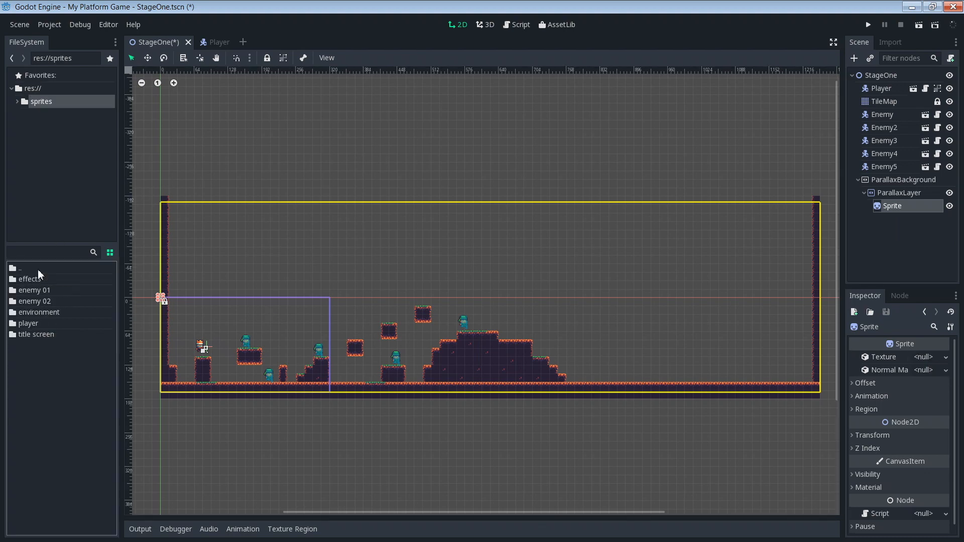
double_click(41, 313)
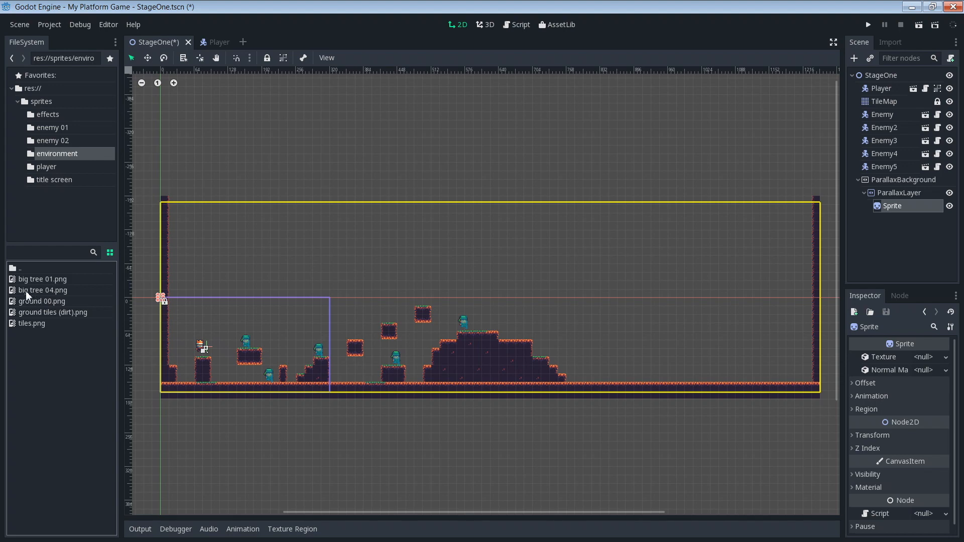
left_click_drag(24, 291, 926, 359)
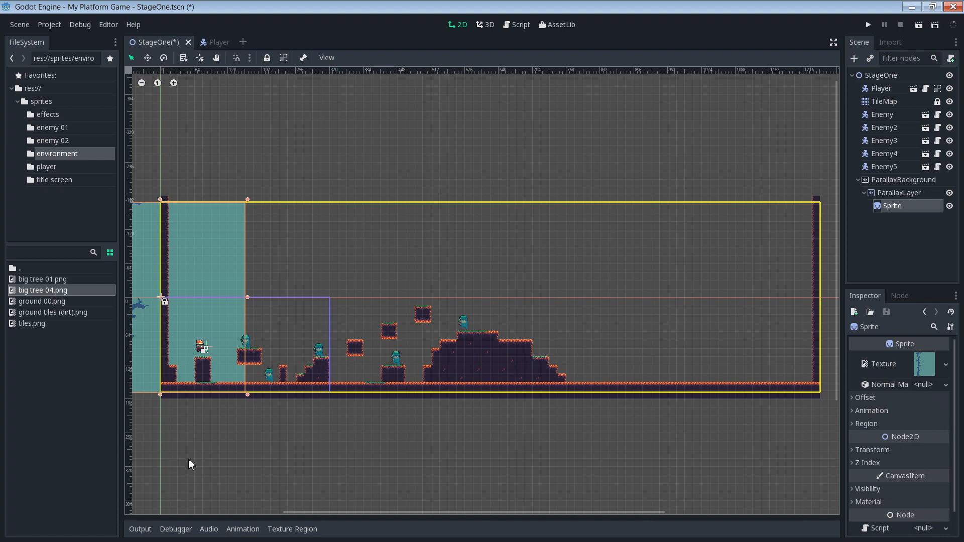
- Turn off Centered in the Sprite's offset settings
middle_click_drag(202, 458, 326, 481)
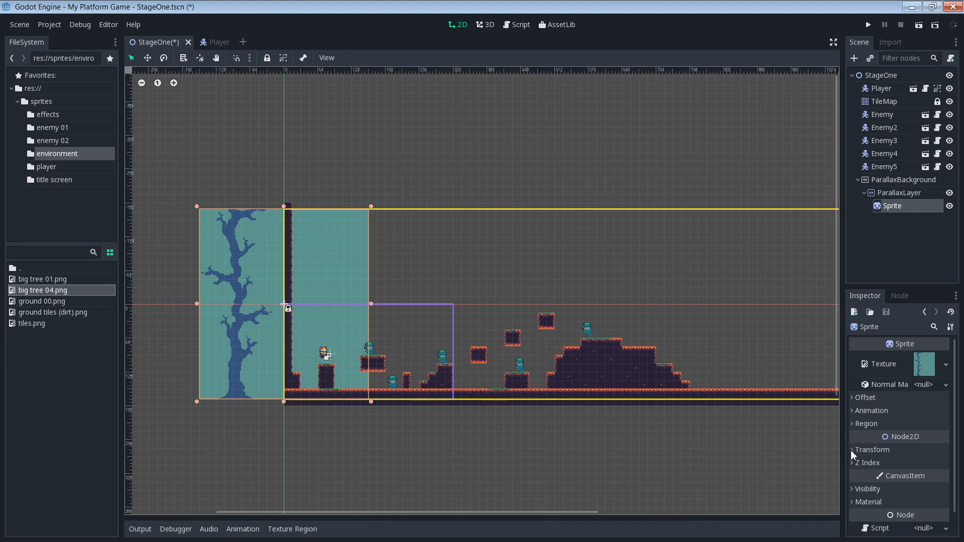
left_click(852, 400)
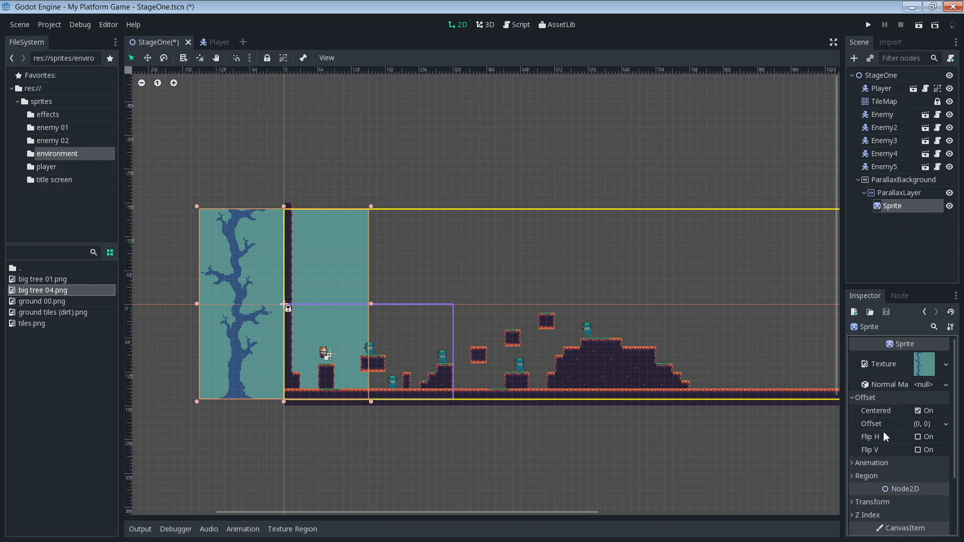
left_click(918, 411)
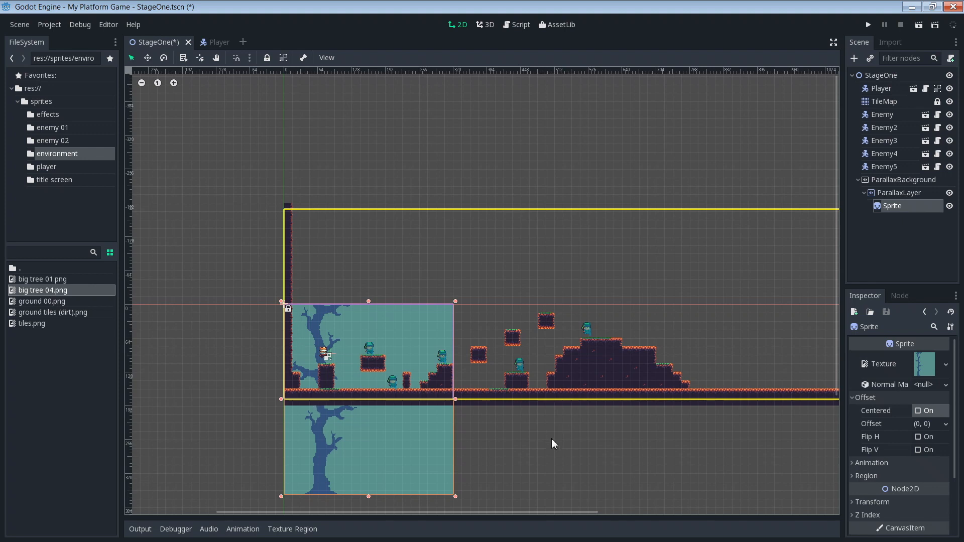
- Set the tree Sprite's Offset y value to -180, leaving x at 0
middle_click_drag(550, 441, 518, 362)
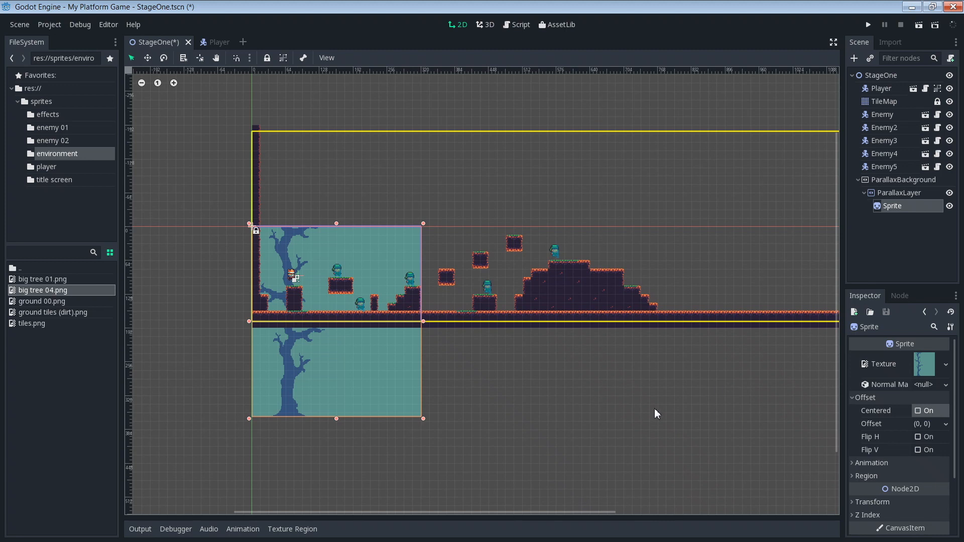
left_click(918, 424)
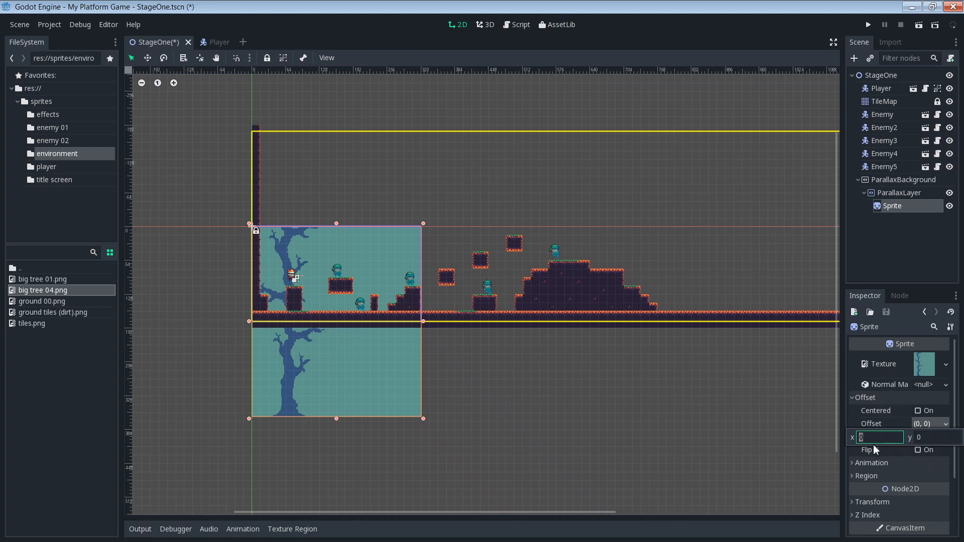
left_click_drag(933, 441, 910, 442)
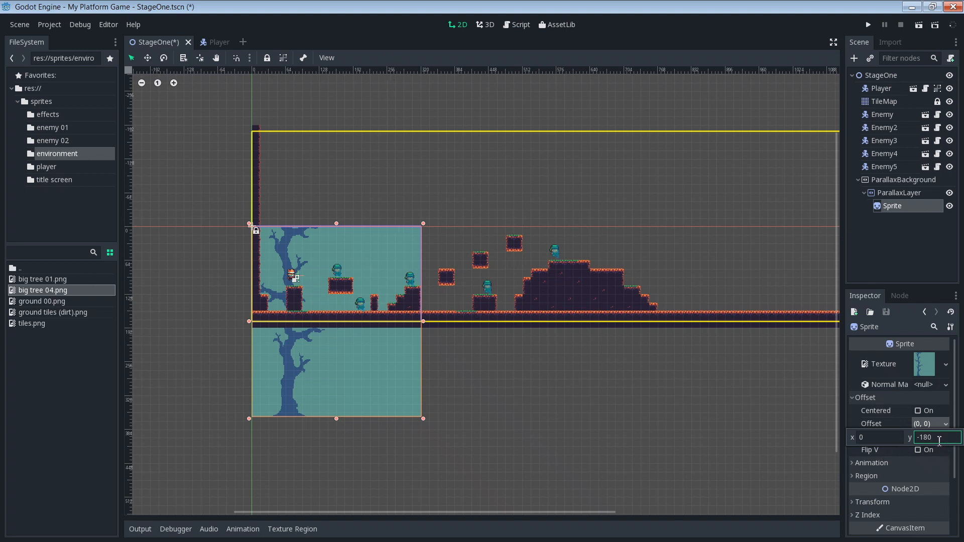
key("Return")
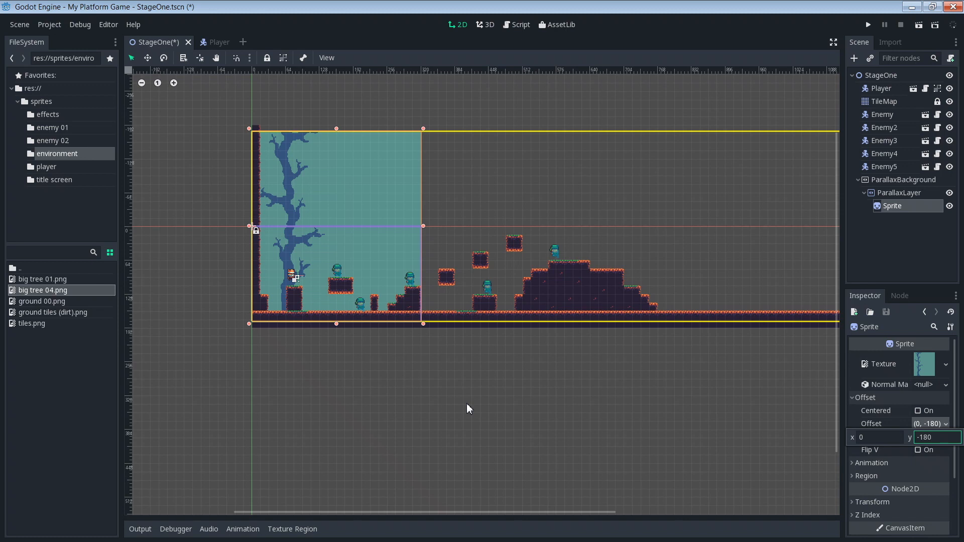
- Run the project and play the level from the start past the tree background's far edge, shooting the first three enemies
left_click(869, 25)
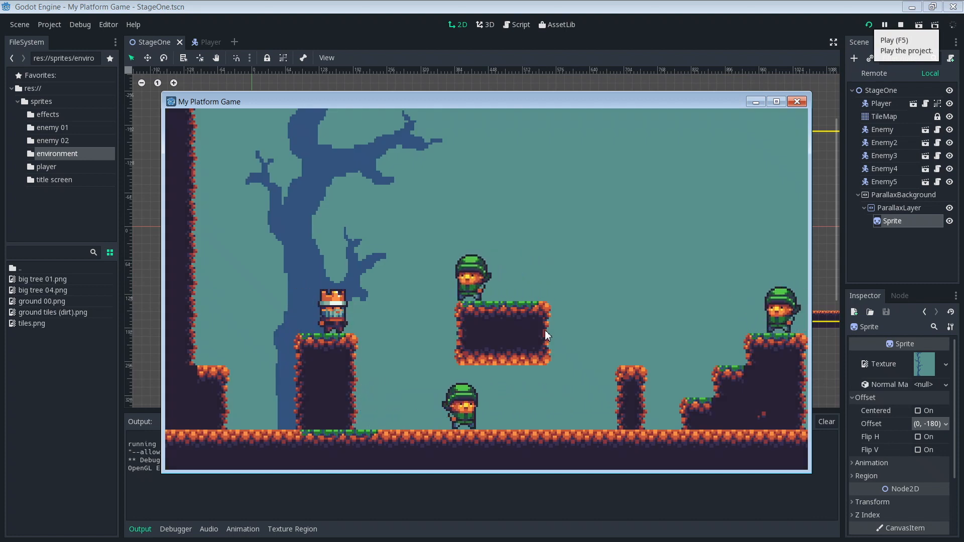
key("Up")
key("Tab")
key("Right")
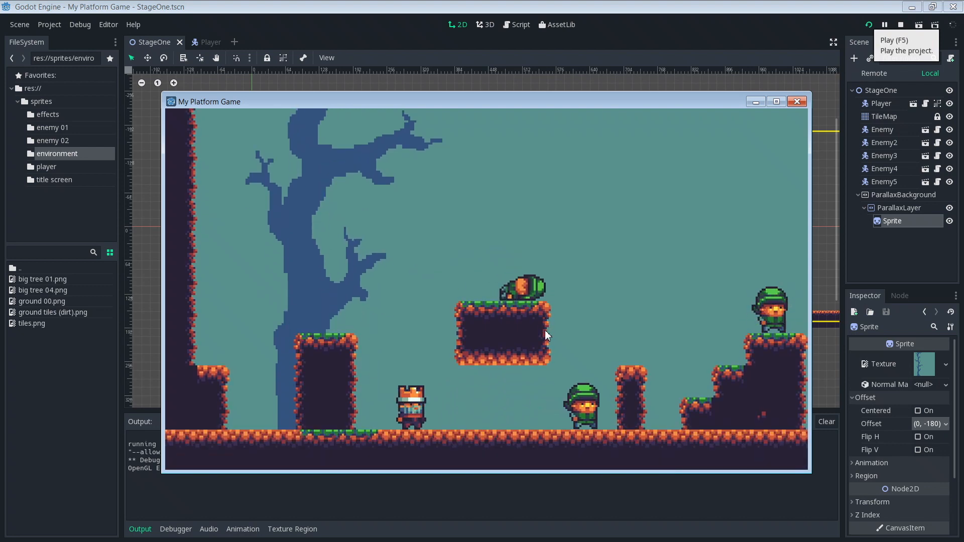
key("Tab")
key("Left")
key("Up")
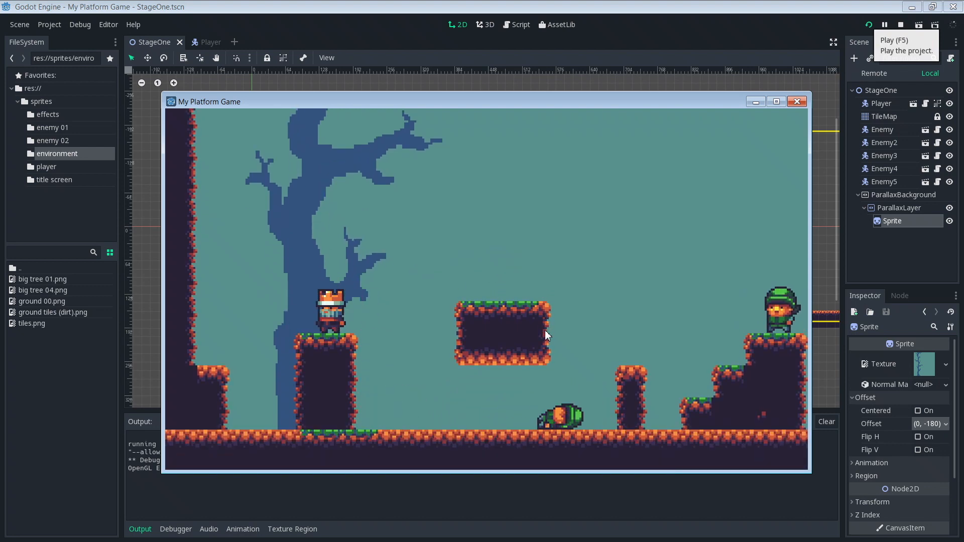
key("Right")
key("Up")
key("Up")
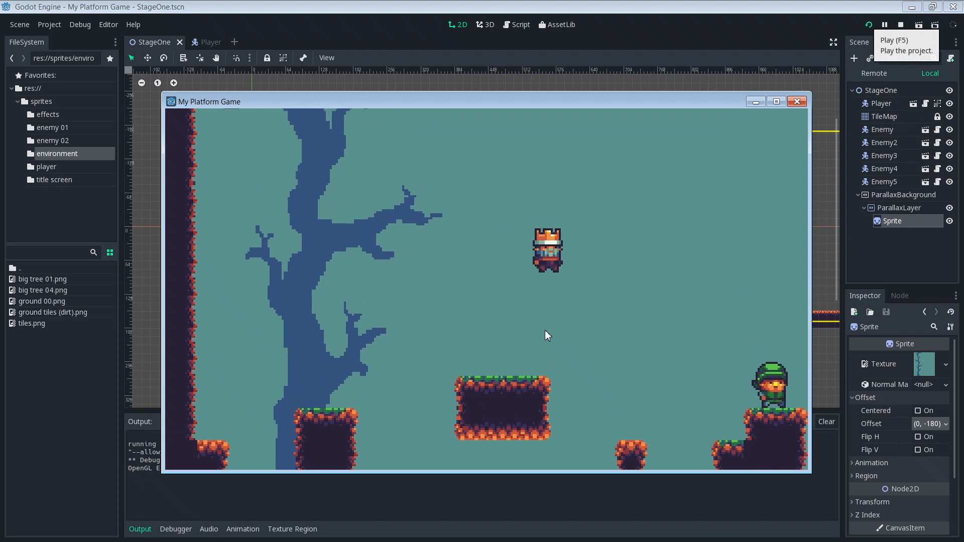
key("Tab")
key("Up")
key("Right")
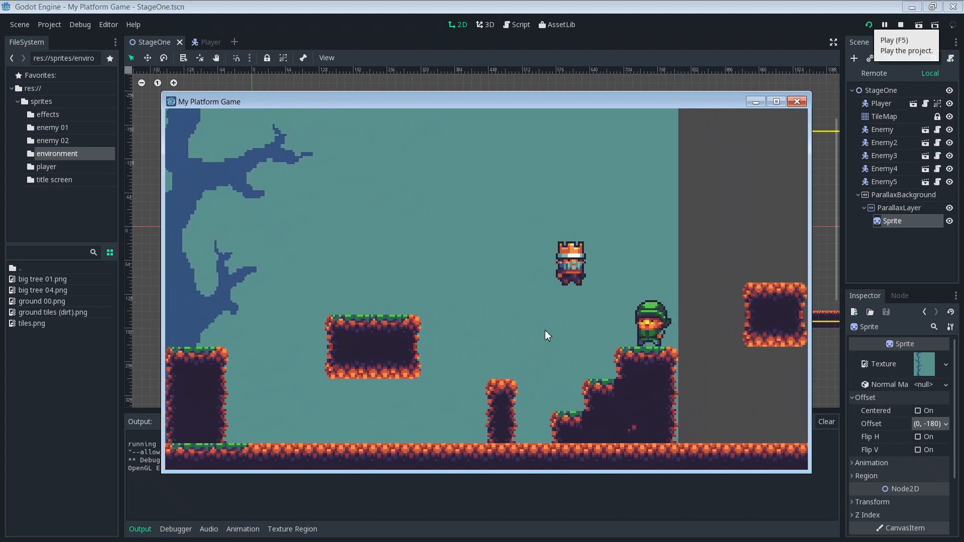
key("Tab")
key("Up")
key("Right")
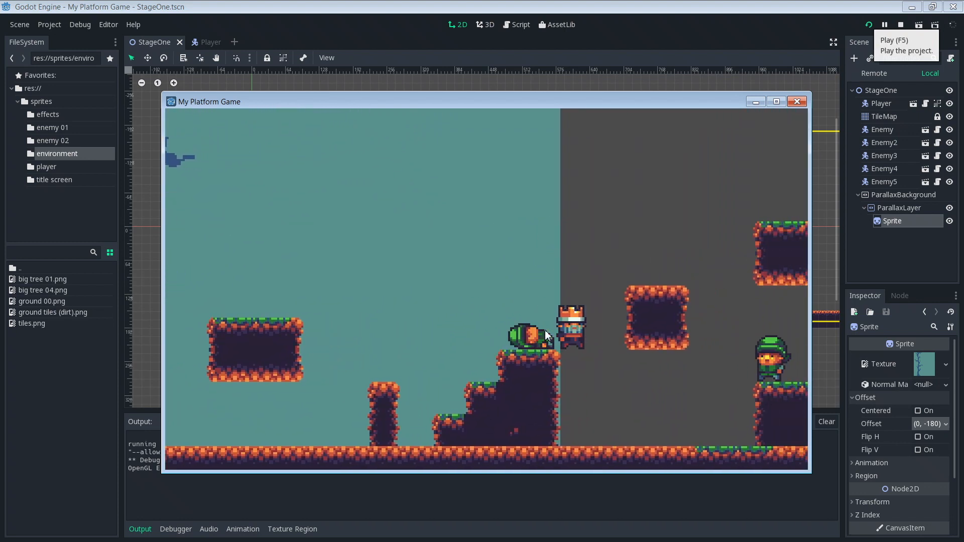
- Jump the player around the background's edge and back to the start of the level to watch the tree scroll
key("Left")
key("Up")
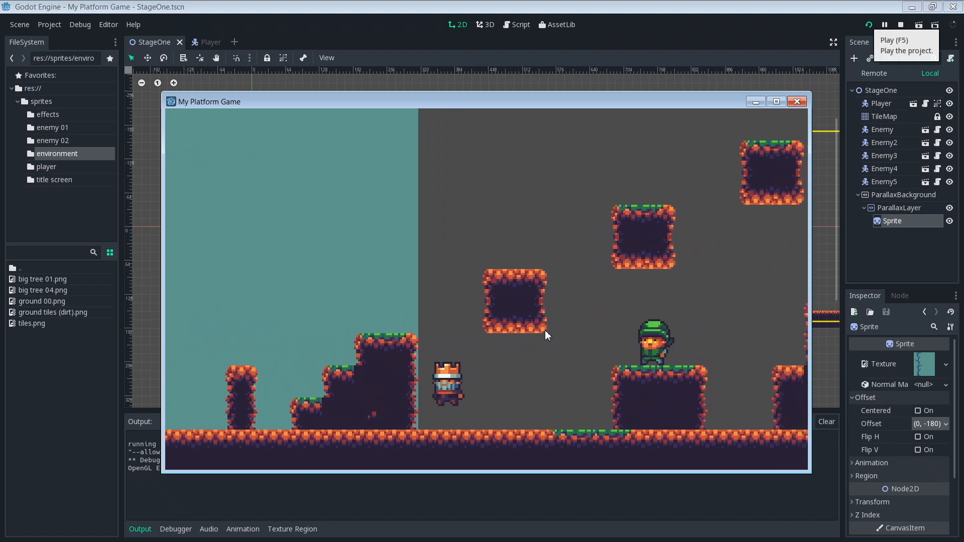
key("Up")
key("Right")
key("Up")
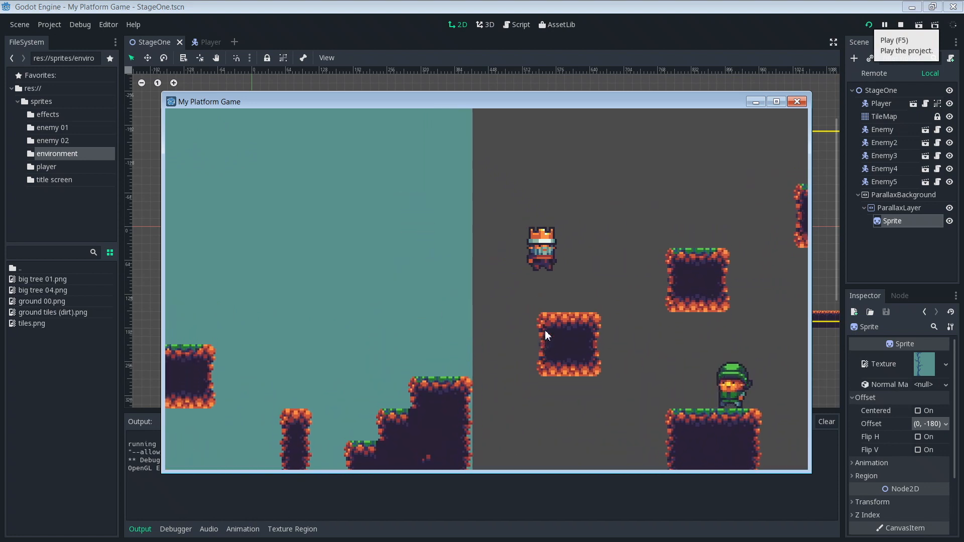
key("Left")
key("Up")
key("Left")
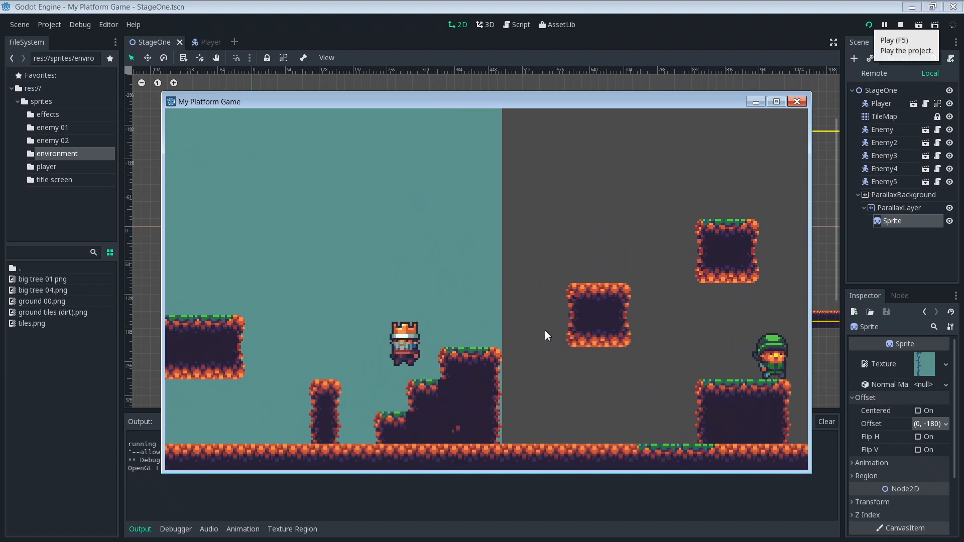
key("Up")
key("Left")
key("Up")
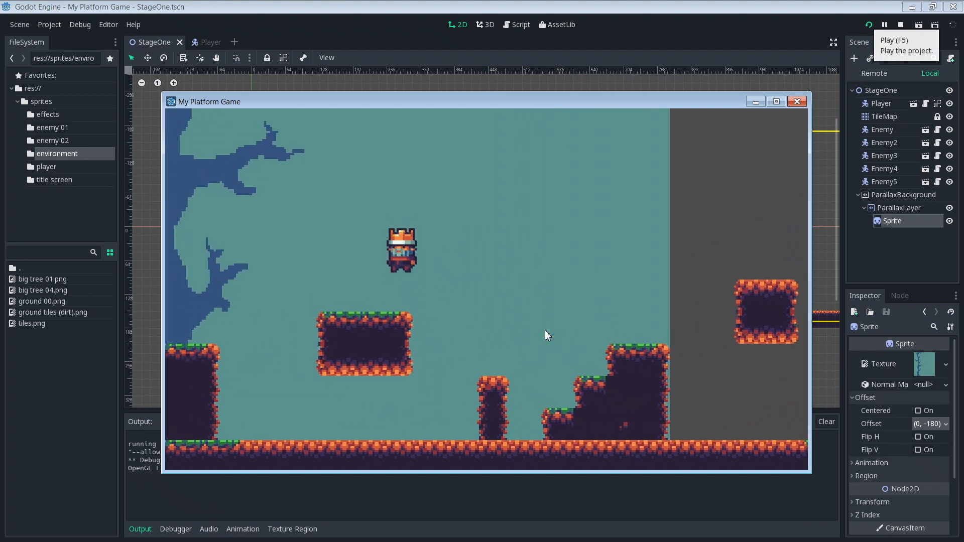
key("Left")
key("Up")
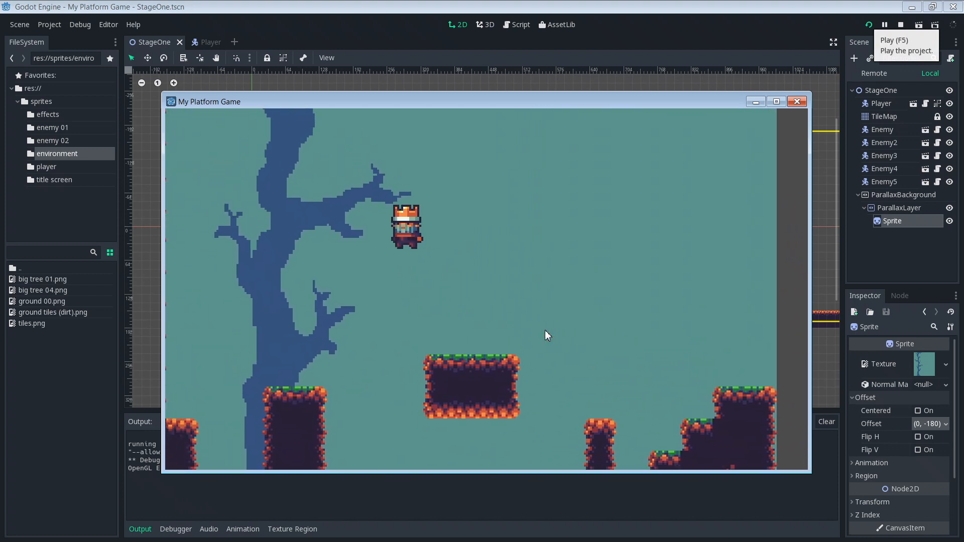
key("Right")
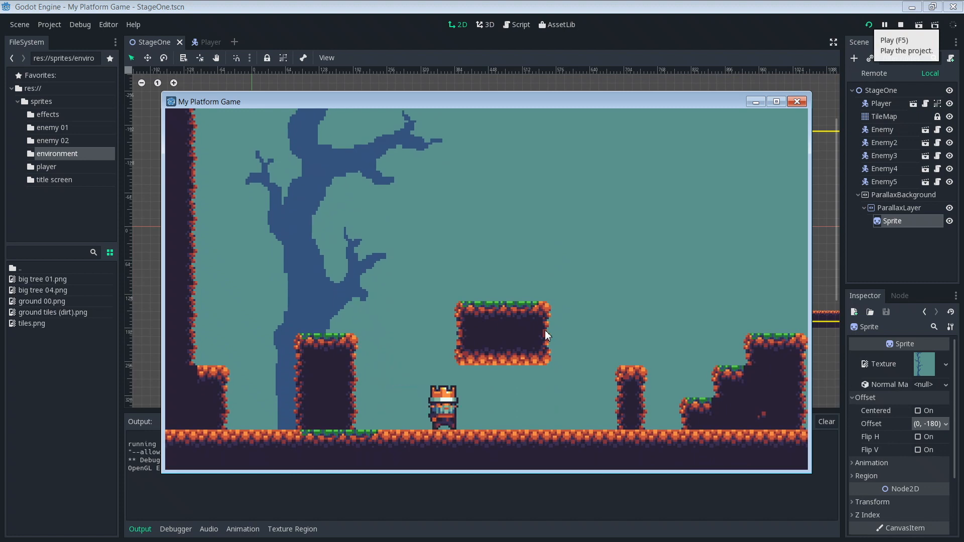
- Return the player to the background's edge and move back and forth across it to examine the uncovered area
key("Right")
key("Up")
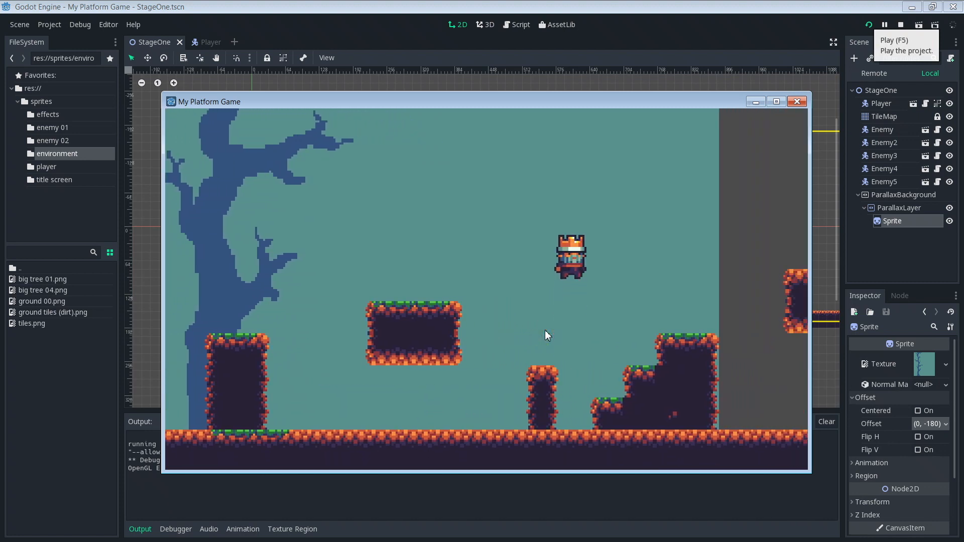
key("Right")
key("Up")
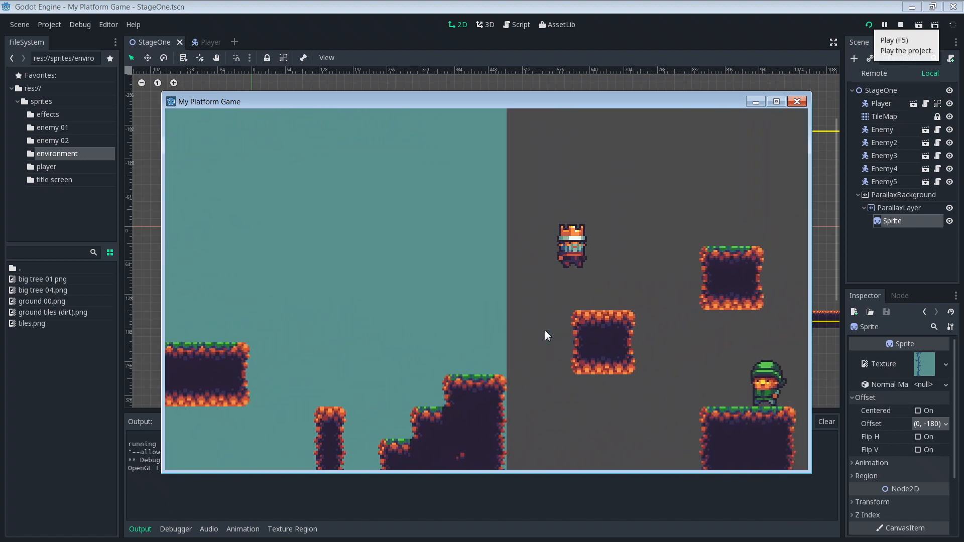
key("Left")
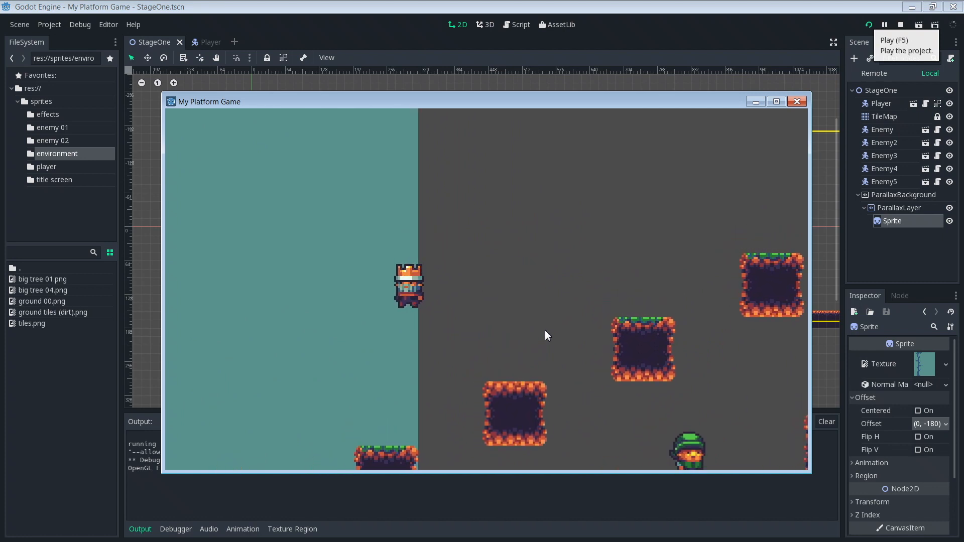
key("Right")
key("Up")
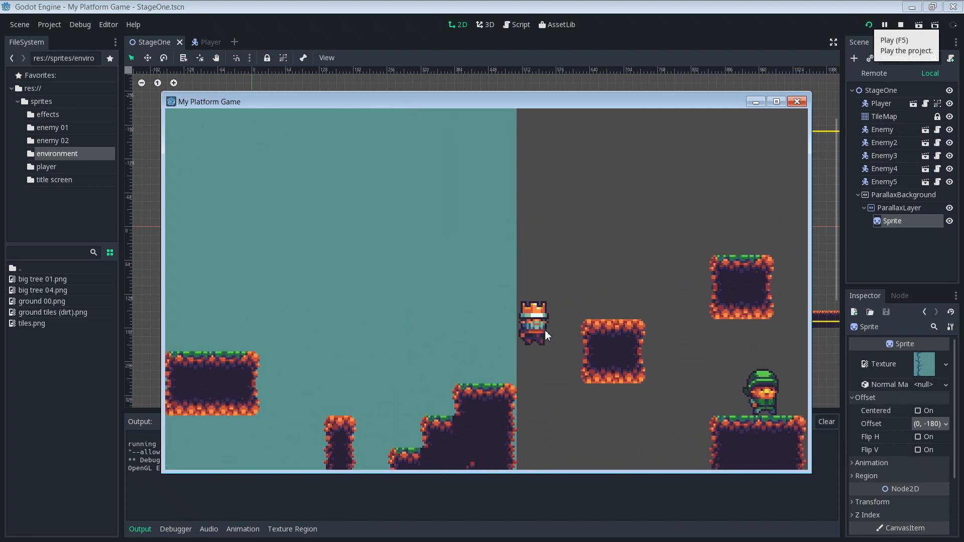
key("Left")
key("Right")
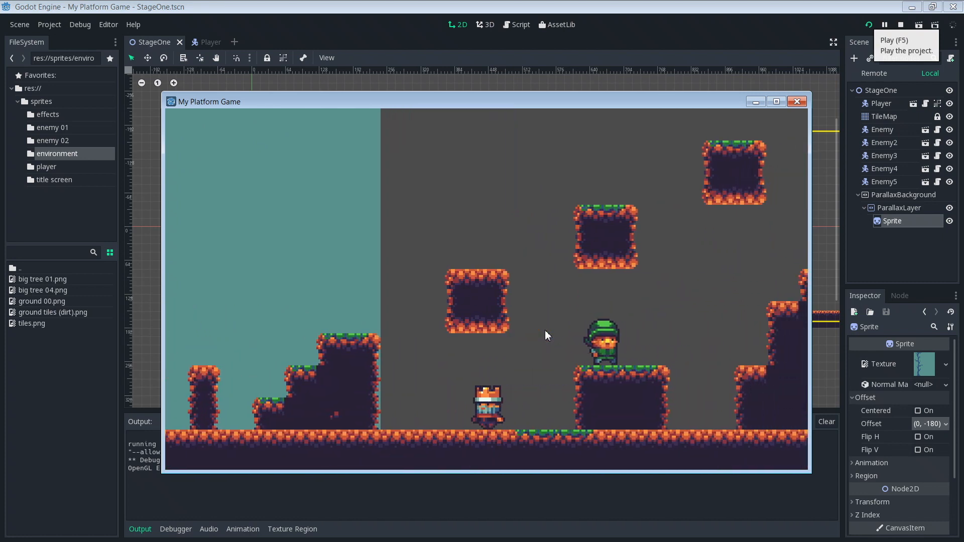
key("Left")
key("Up")
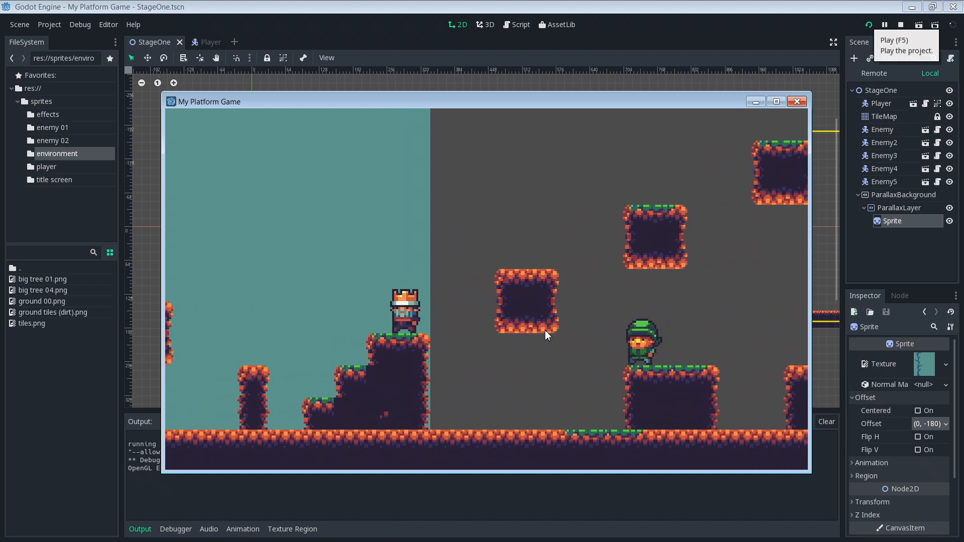
key("Right")
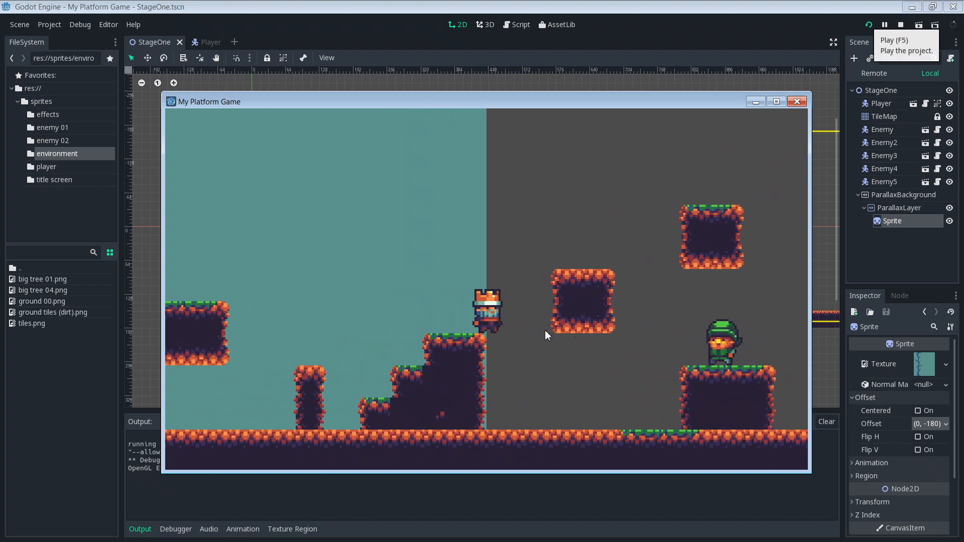
key("Up")
key("Left")
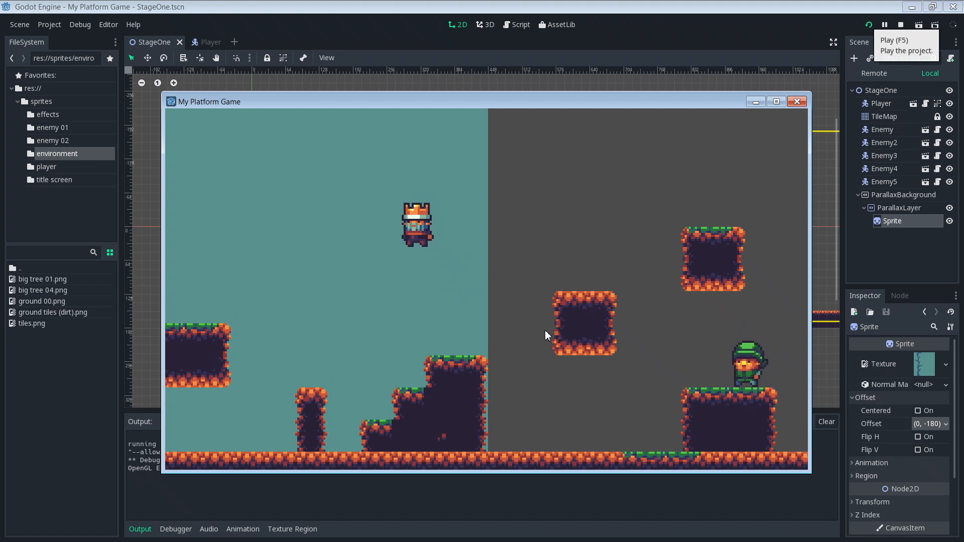
key("Up")
key("Up")
key("Right")
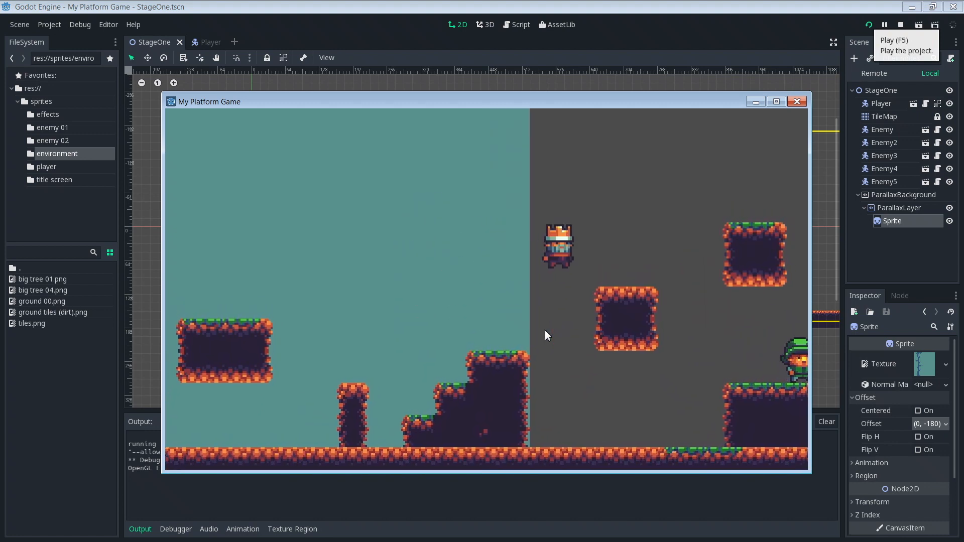
- Advance the player to the large hill, shooting the enemies along the way, and close the game window
key("Up")
key("Right")
key("Tab")
key("Right")
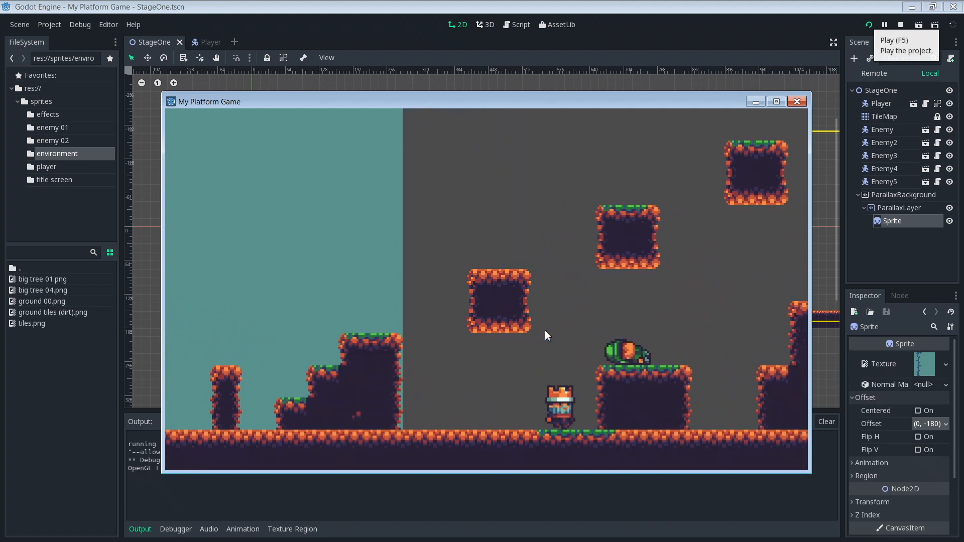
key("Up")
key("Tab")
key("Right")
key("Up")
key("Tab")
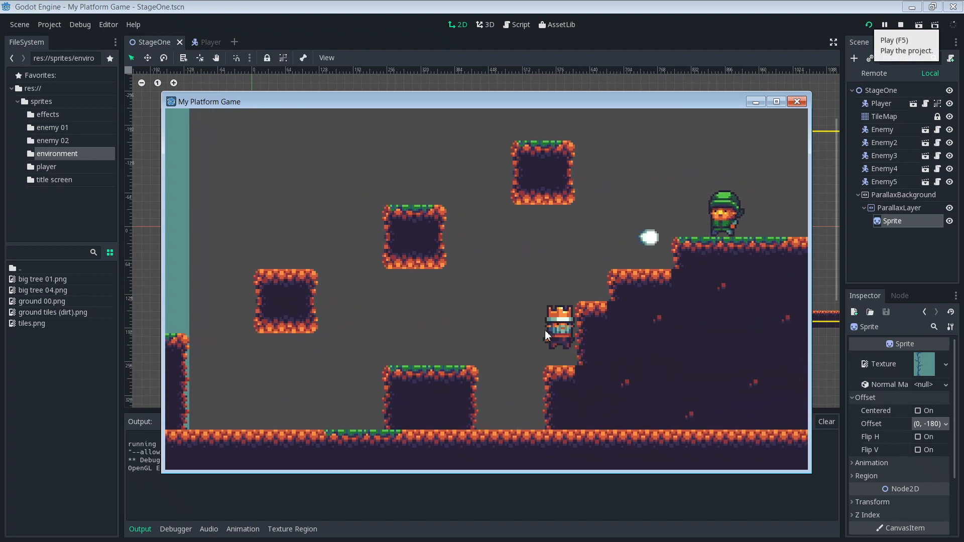
key("Up")
key("Up")
key("Tab")
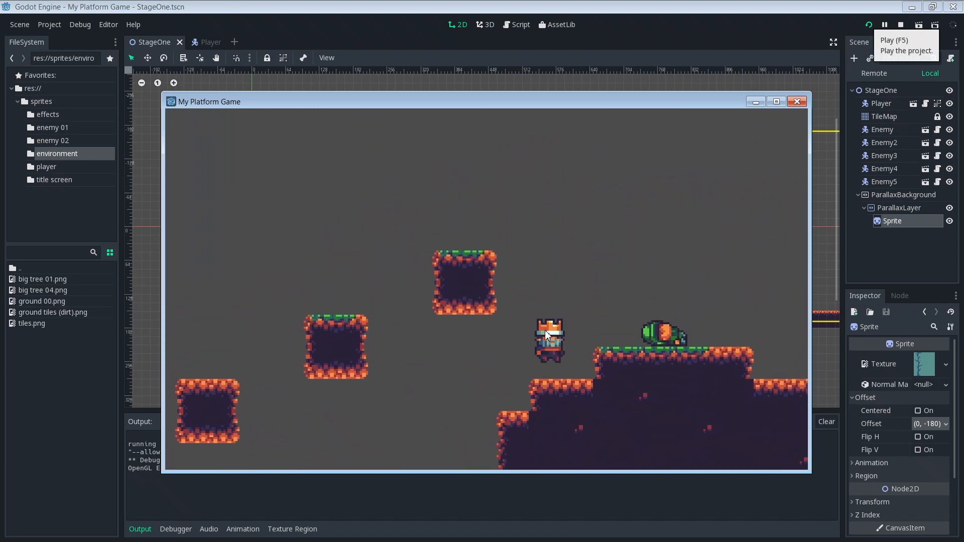
left_click(798, 102)
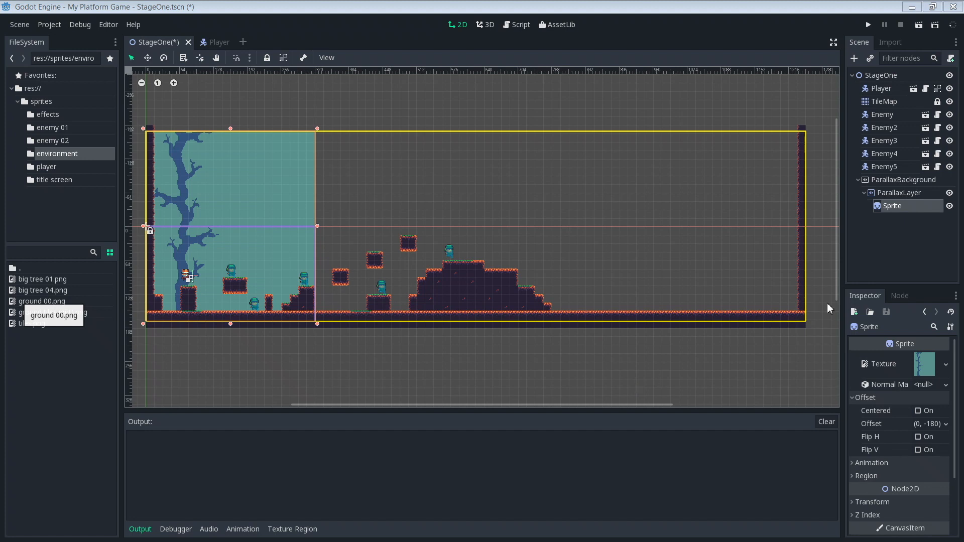
- Set the ParallaxLayer's Motion Mirroring x value to 320
left_click(901, 194)
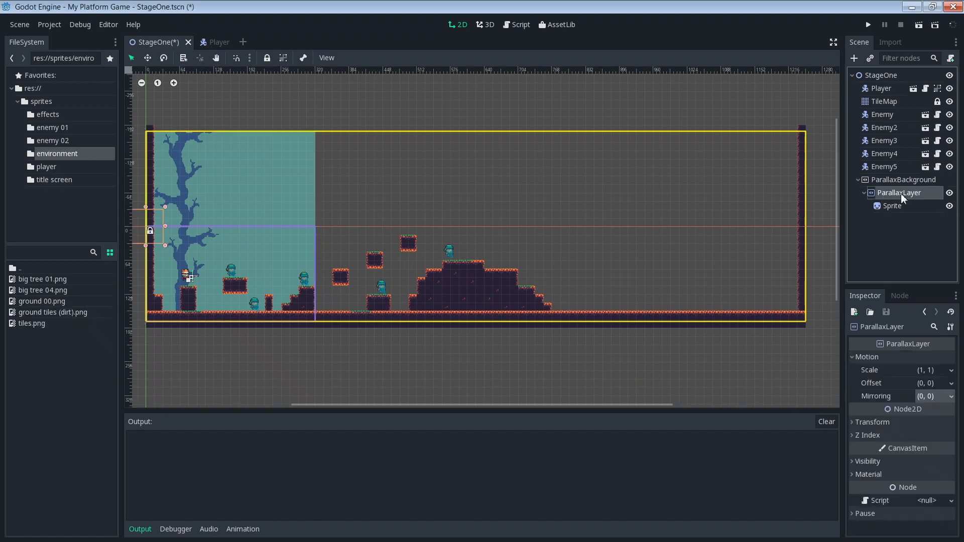
left_click(851, 356)
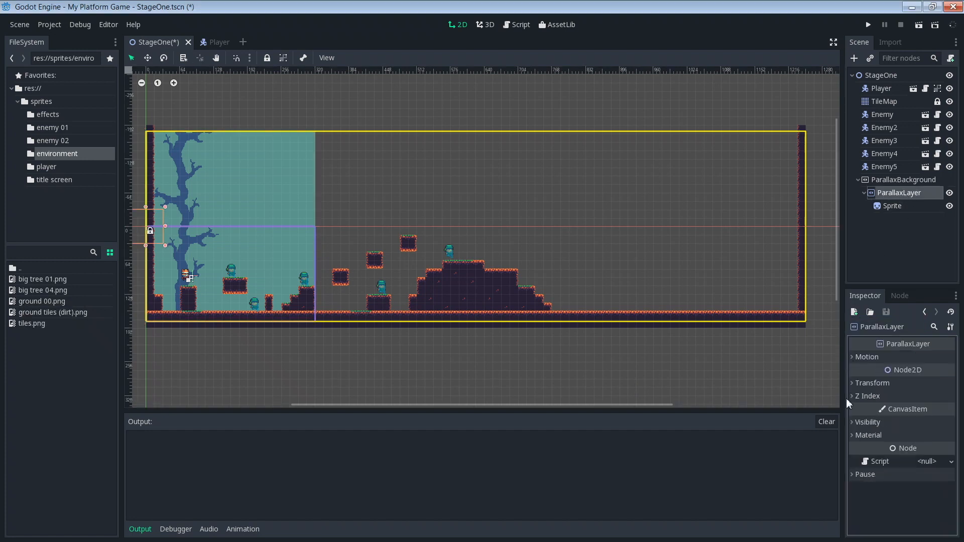
left_click(855, 357)
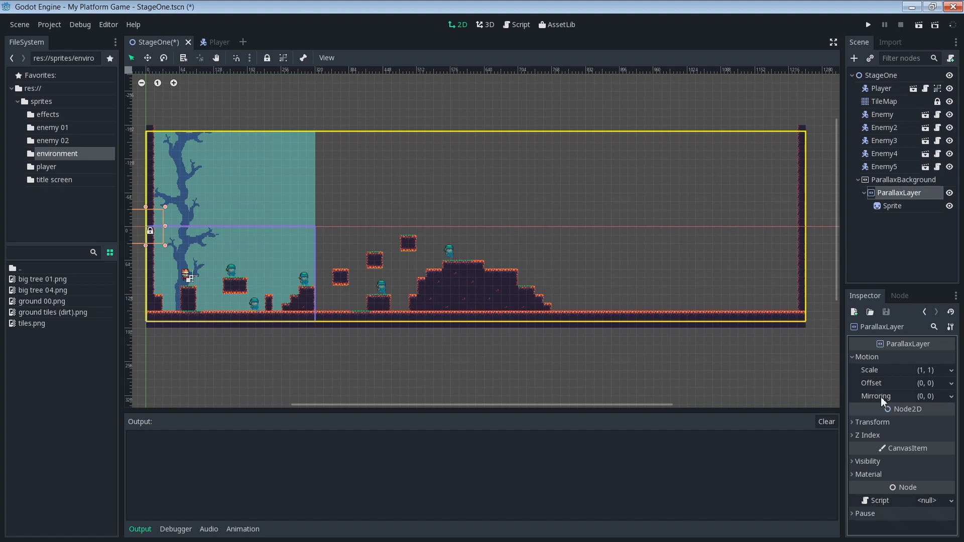
left_click(923, 395)
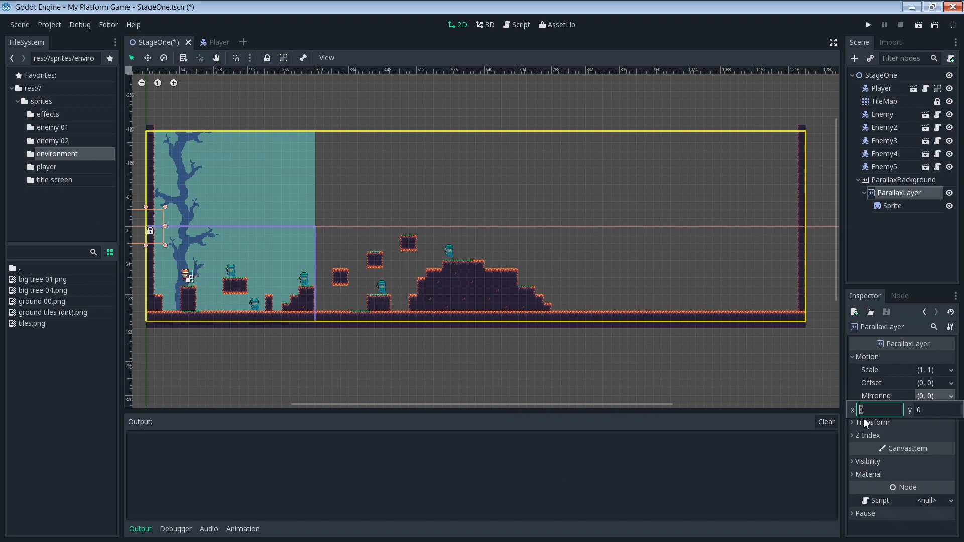
type("320")
key("Return")
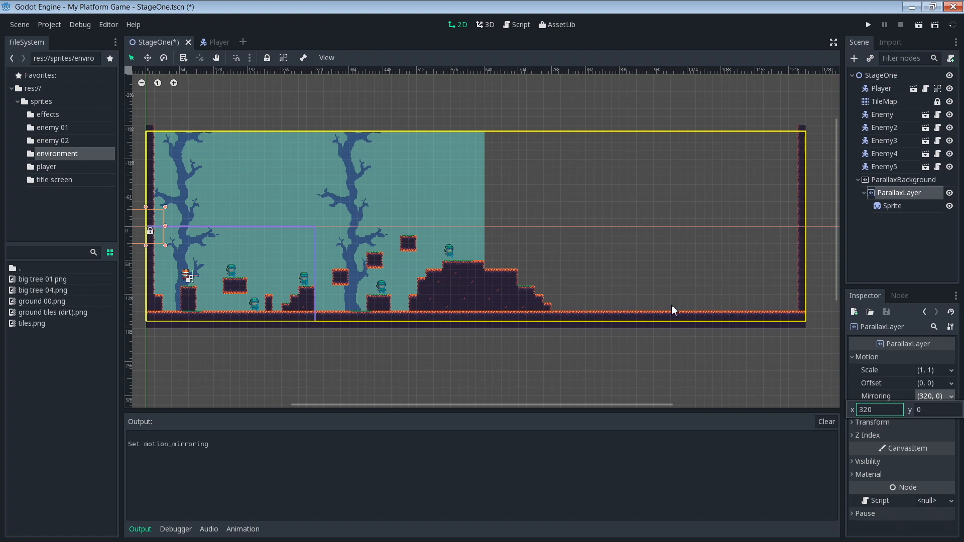
- Run the project and advance the player to the raised block before the large hill, shooting enemies along the way
left_click(867, 27)
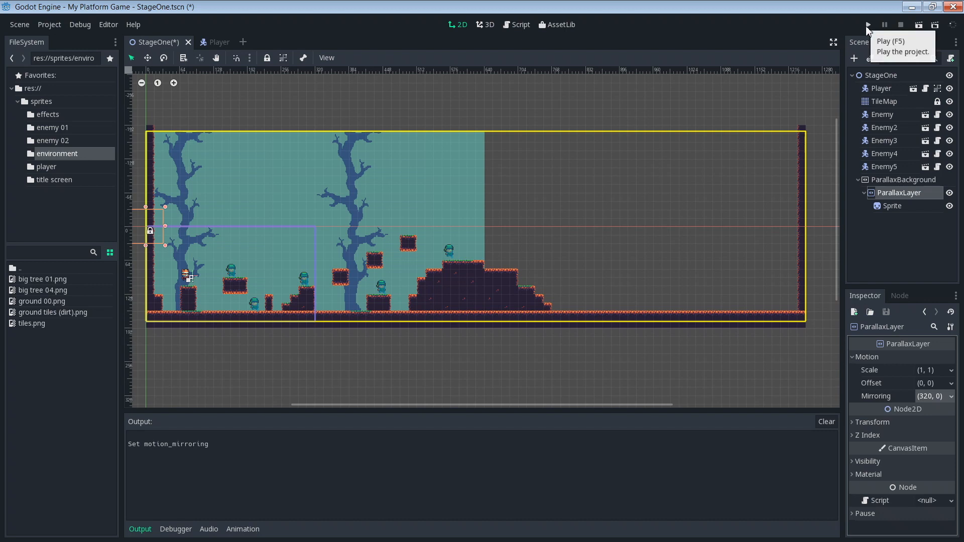
left_click(867, 26)
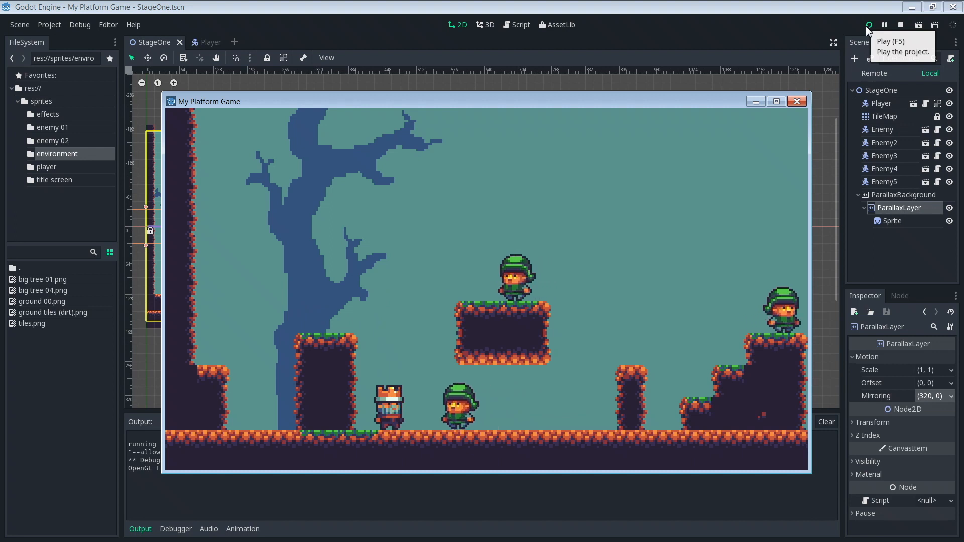
key("space")
key("Right")
key("space")
key("Right")
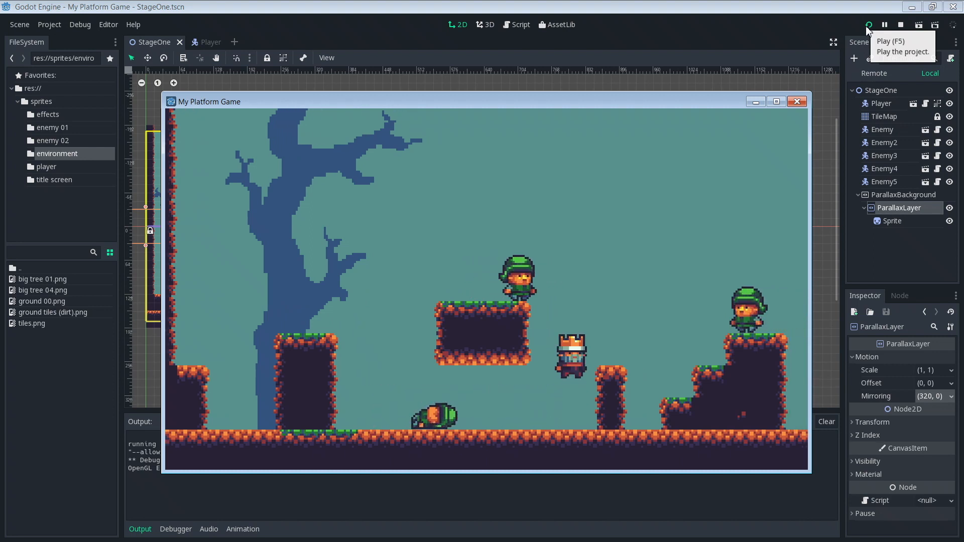
key("Right")
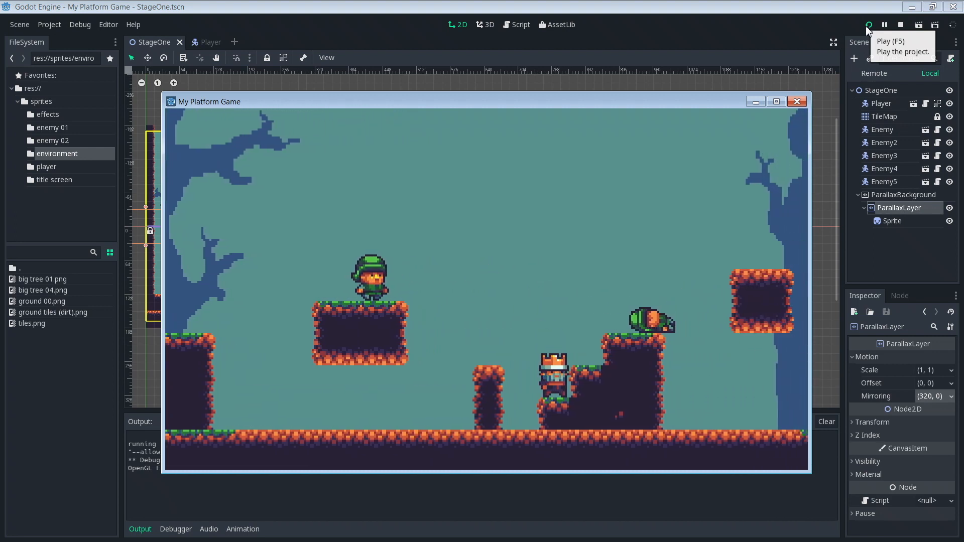
key("space")
key("Right")
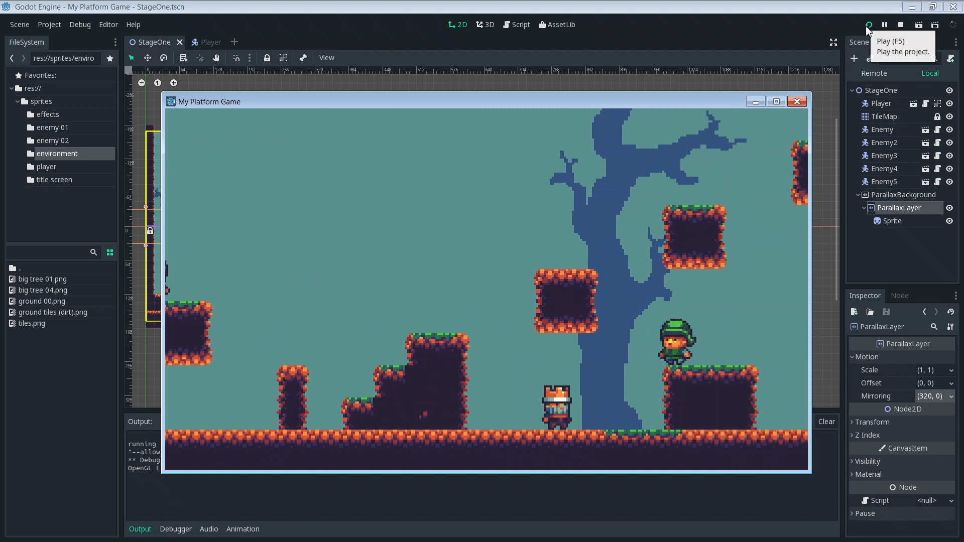
key("space")
key("Right")
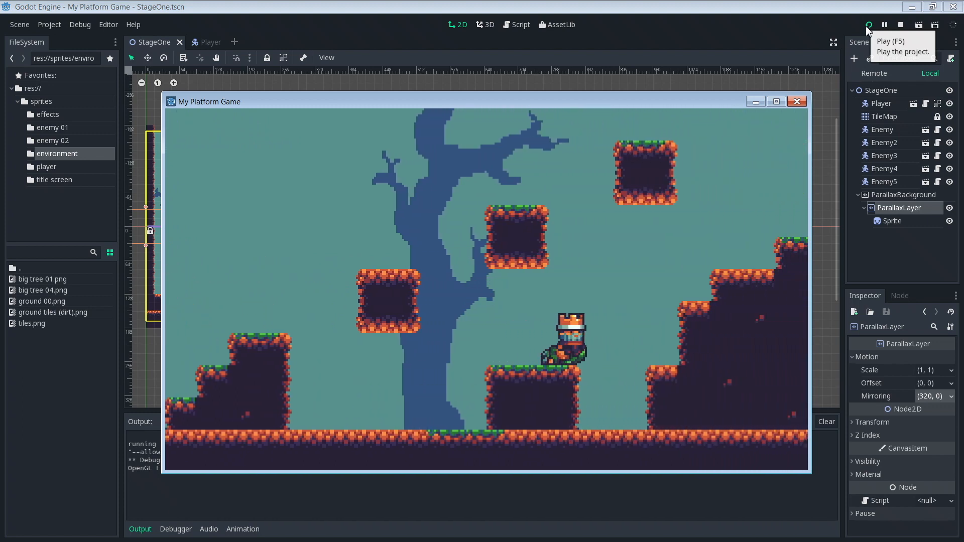
- Take the player over the large hill to the level's end wall to check the repeating trees, and close the game window
key("space")
key("space")
key("Right")
key("Up")
key("Tab")
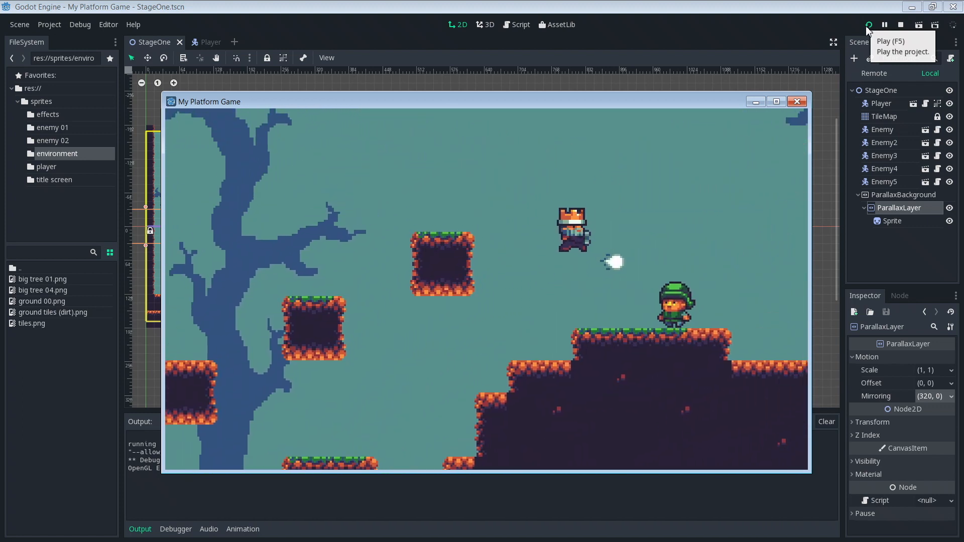
key("Up")
key("Right")
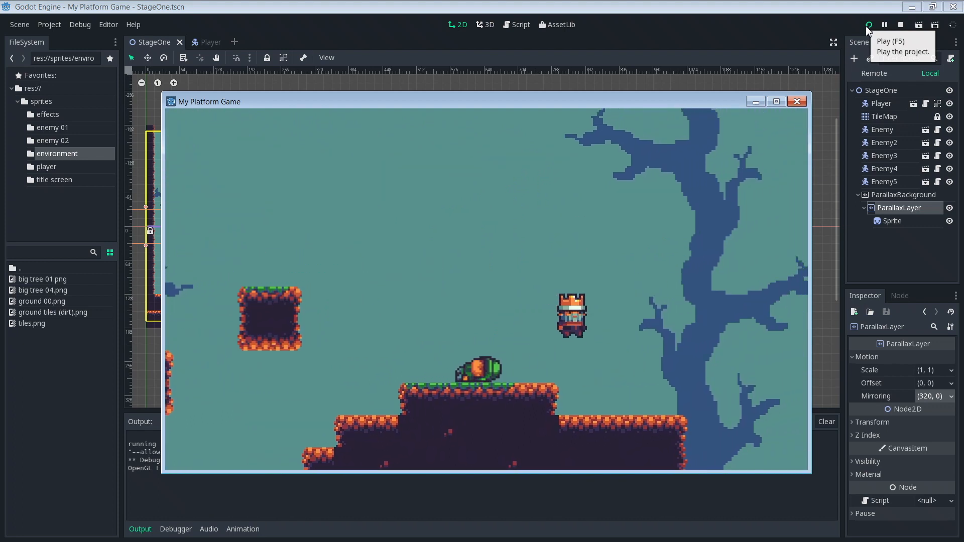
key("Right")
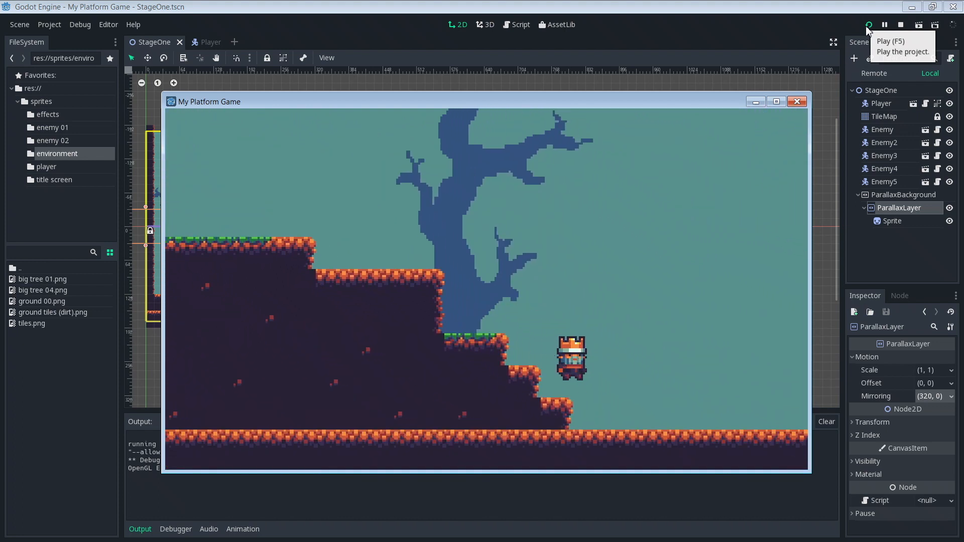
key("Right")
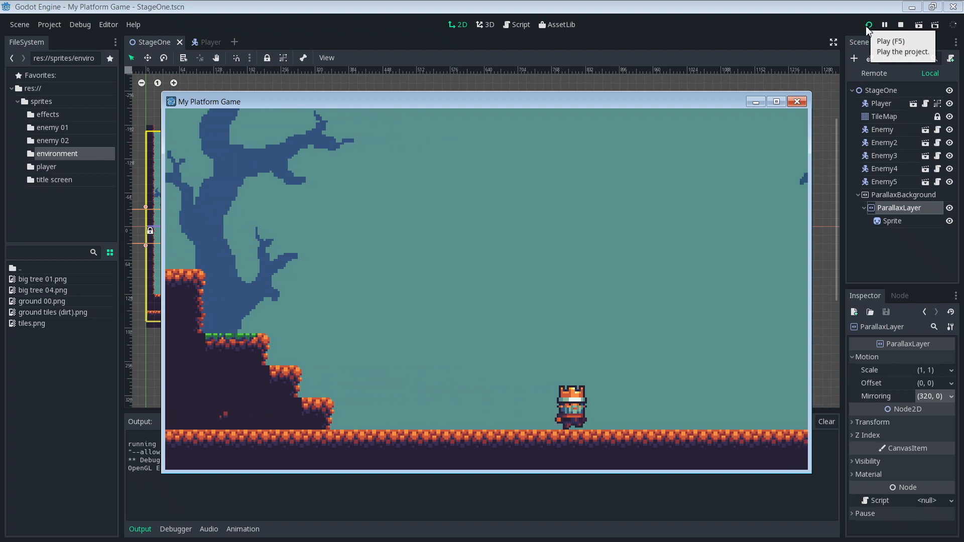
key("Right")
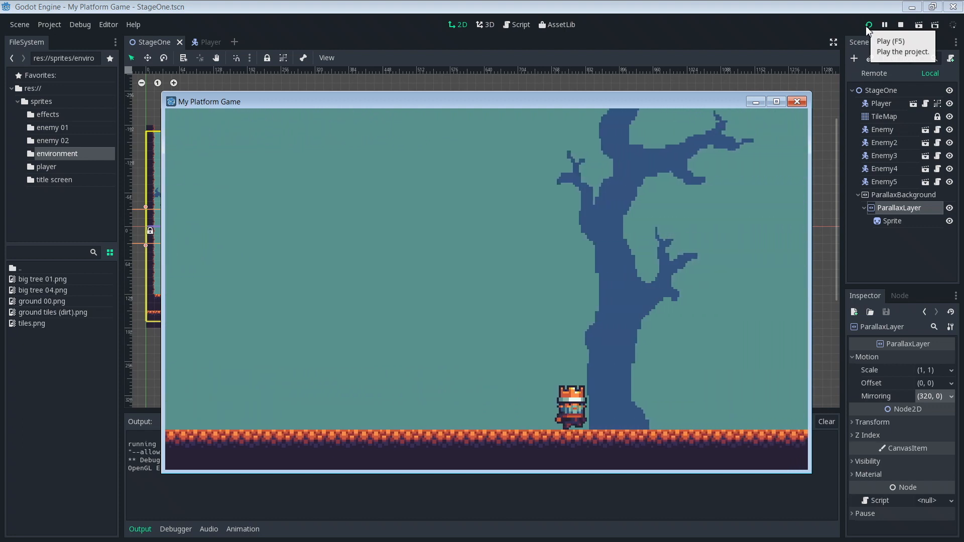
key("Right")
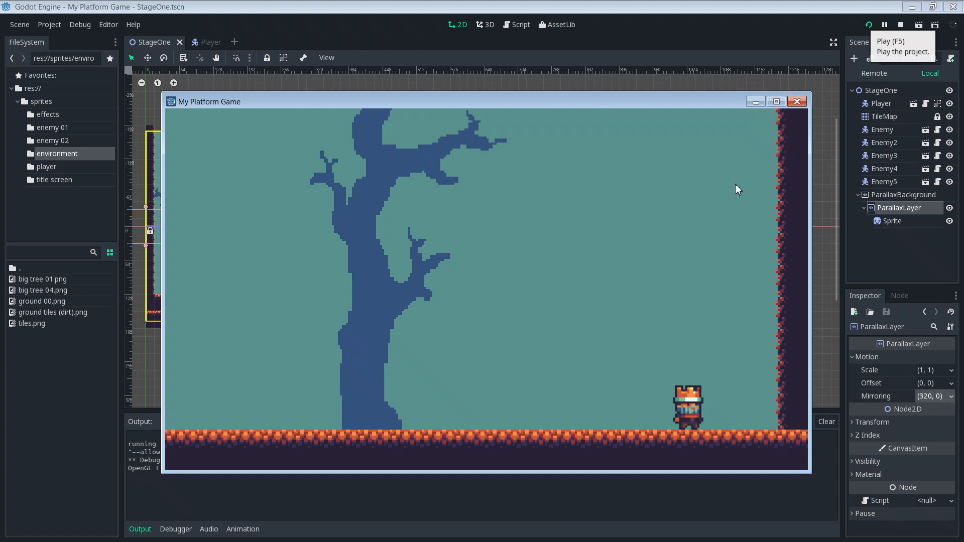
left_click(801, 102)
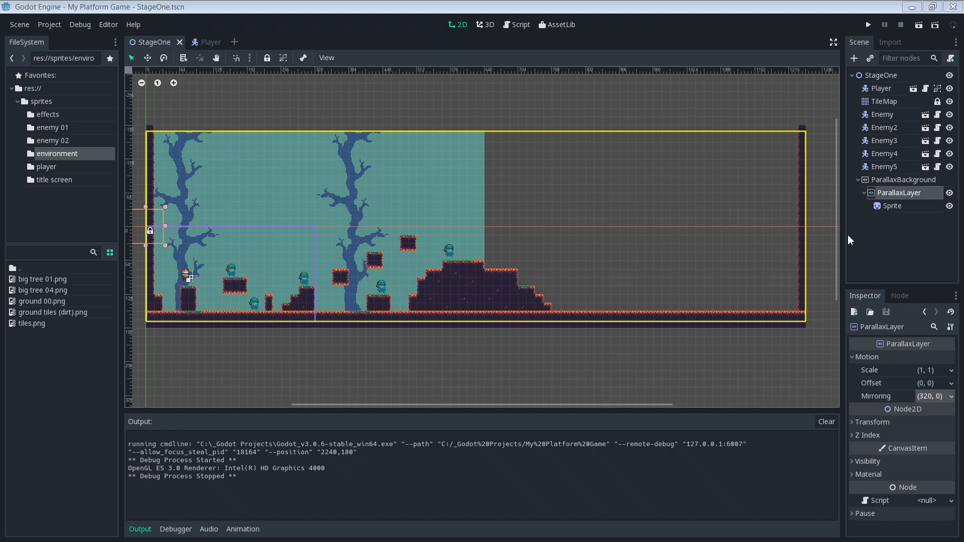
- Set the ParallaxBackground's Scroll Base Scale to 0.5 for both x and y
left_click(913, 180)
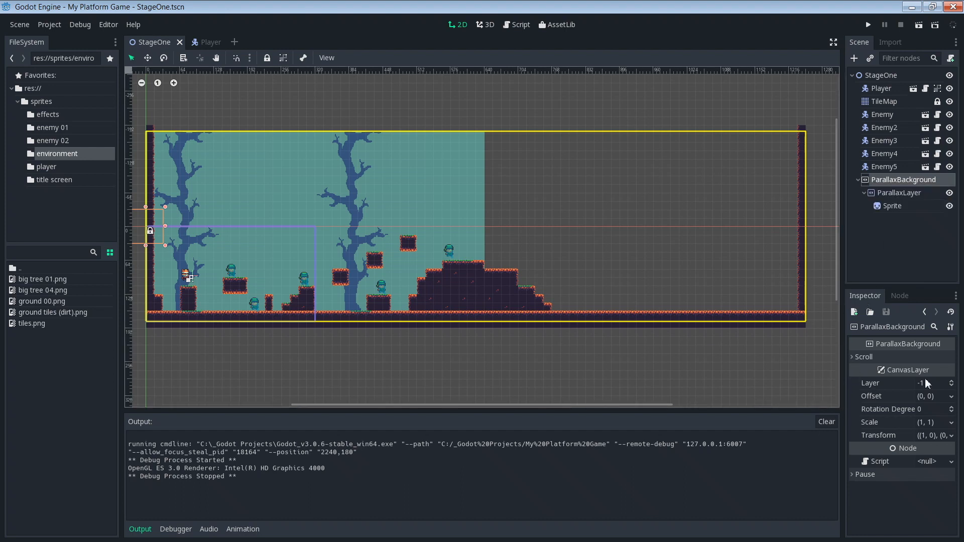
left_click(853, 358)
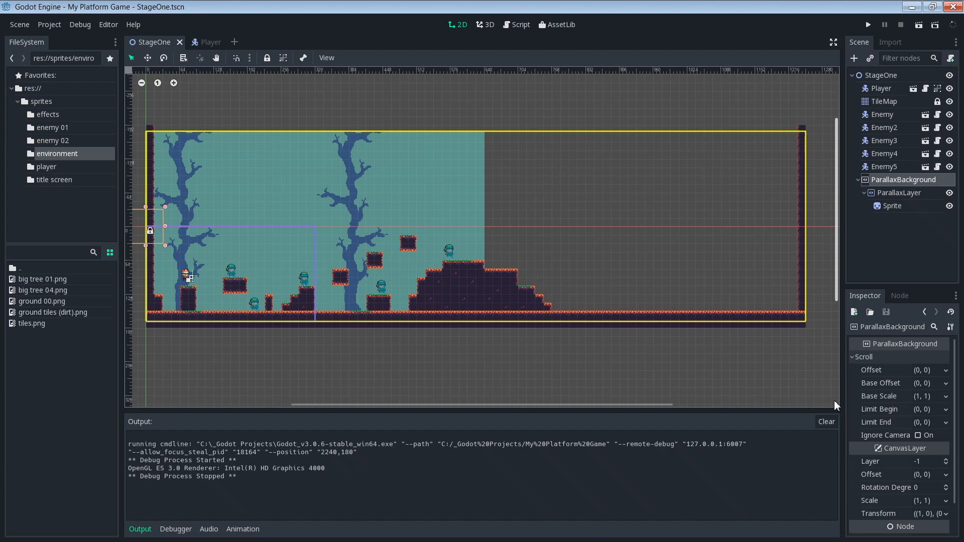
left_click(918, 395)
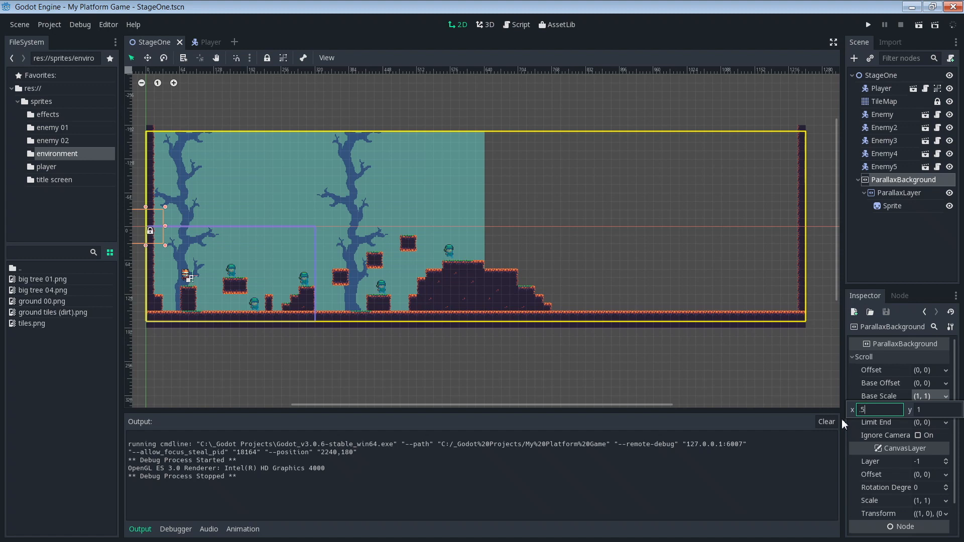
key("Tab")
type(".5")
key("Return")
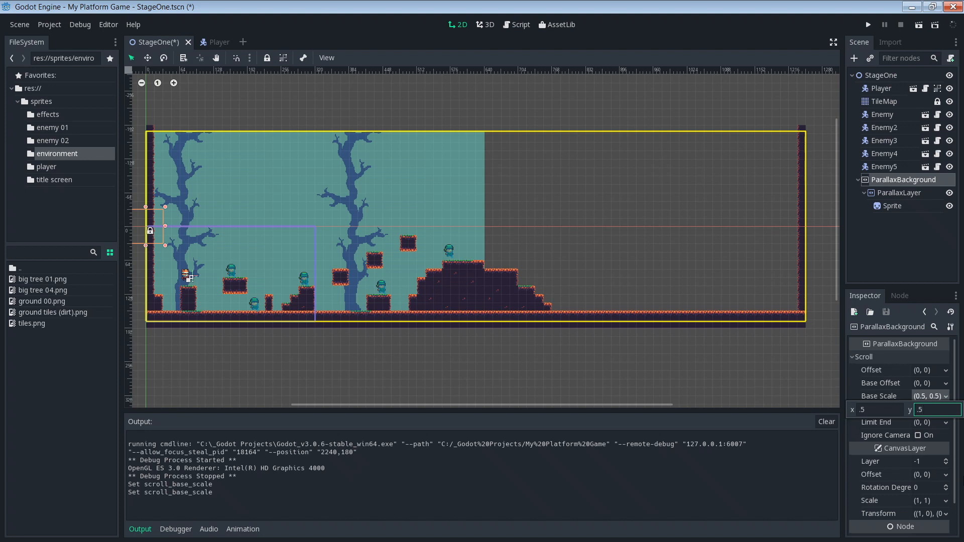
left_click(736, 372)
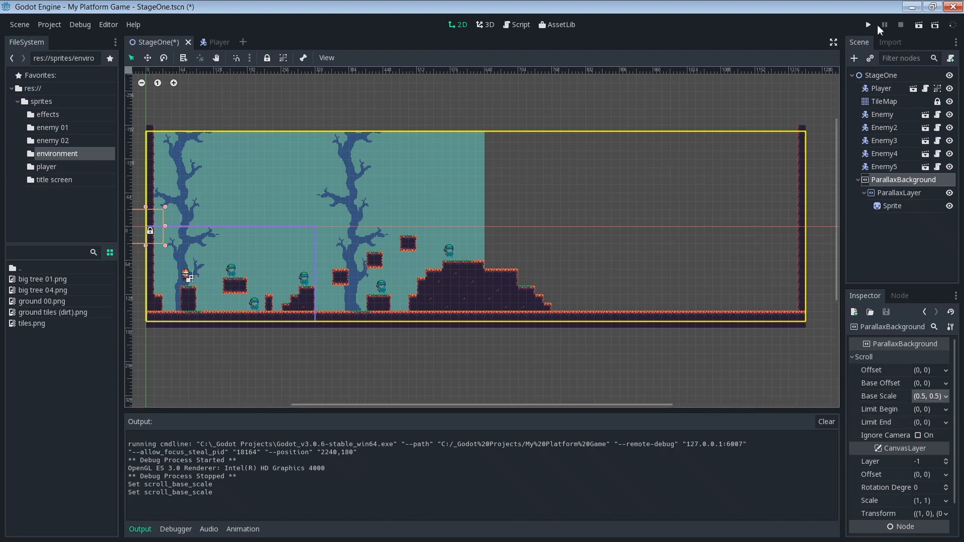
- Run the project and move the player past the stepped blocks, shooting enemies, to watch how the background scrolls
left_click(869, 24)
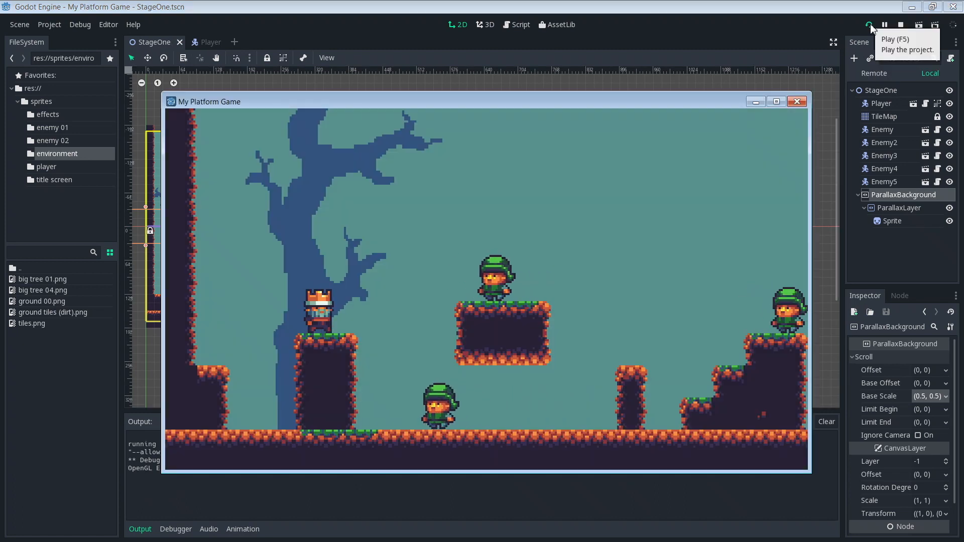
key("Right")
key("Up")
key("Tab")
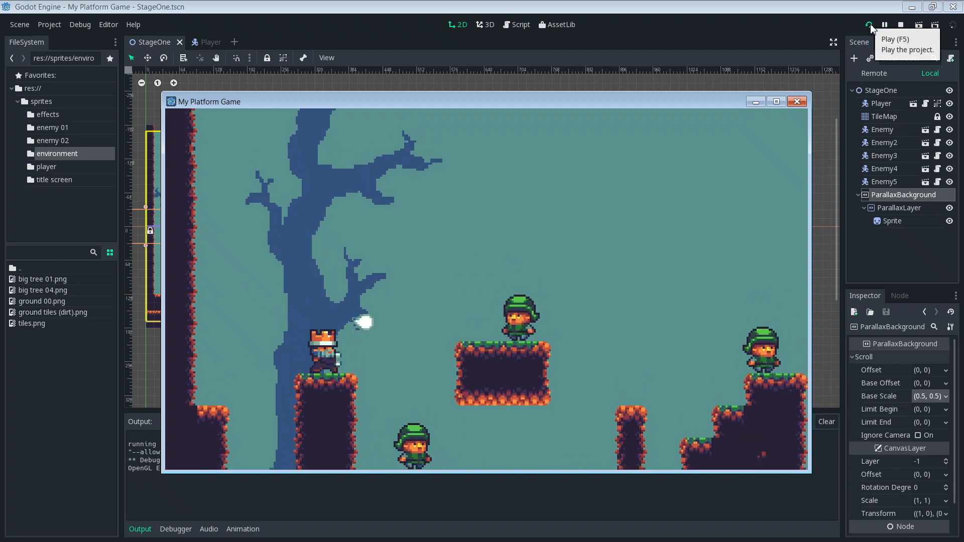
key("Right")
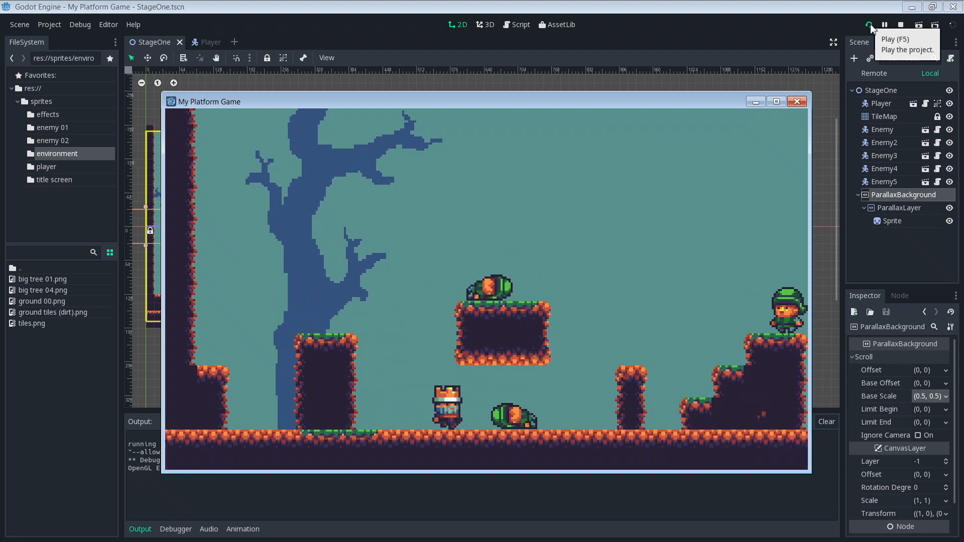
key("Right")
key("Up")
key("Tab")
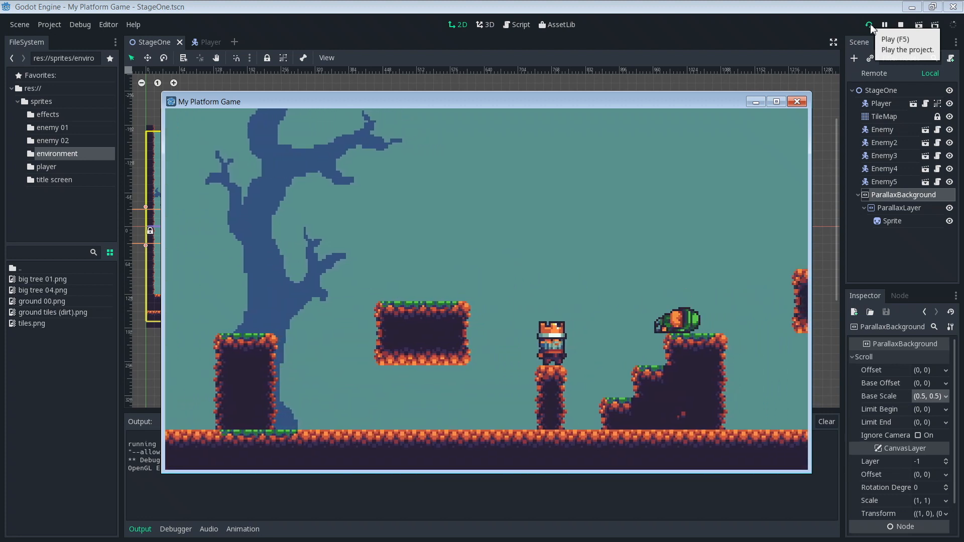
key("Up")
key("Right")
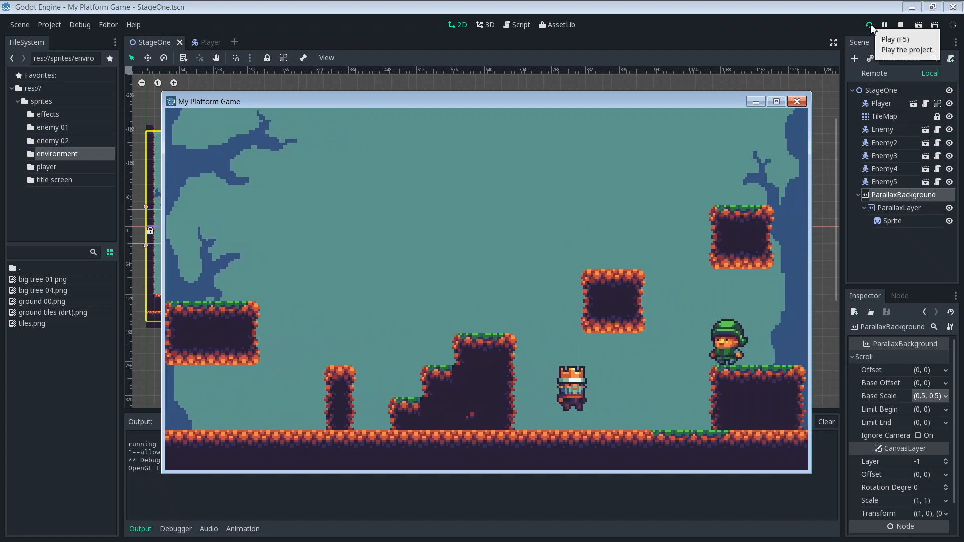
- Shoot the remaining enemies and cross the large hill to the flat ground beyond it while watching the tree's scrolling speed
key("Right")
key("Up")
key("Tab")
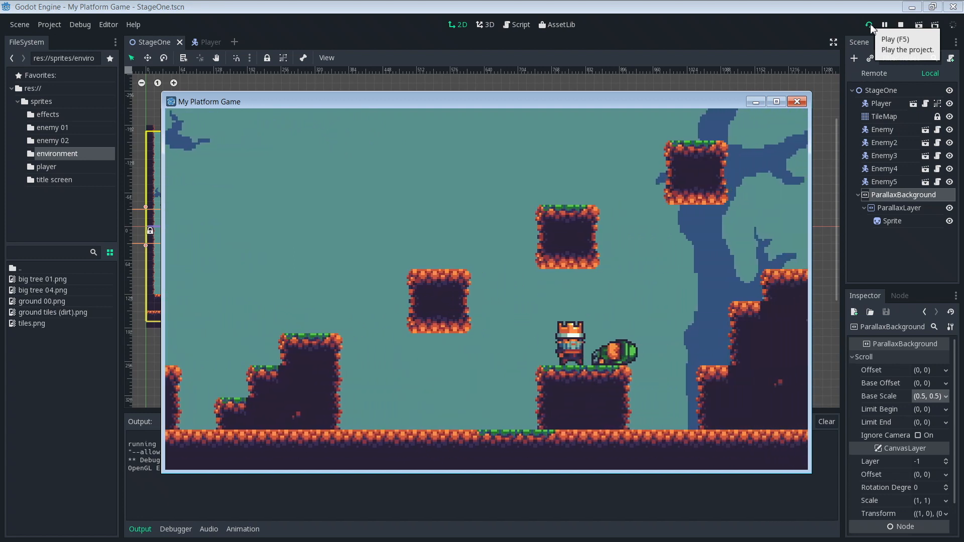
key("Up")
key("Right")
key("Up")
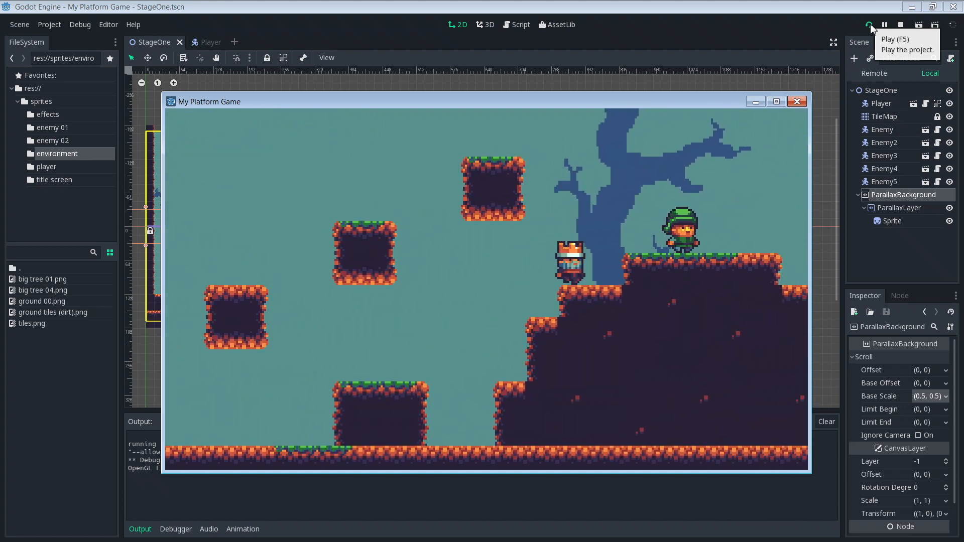
key("Tab")
key("Right")
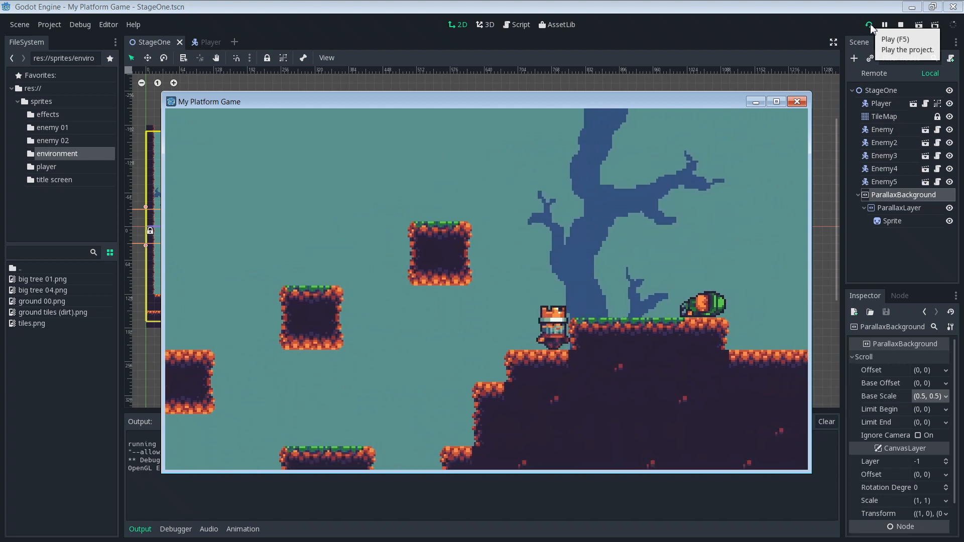
key("Up")
key("Right")
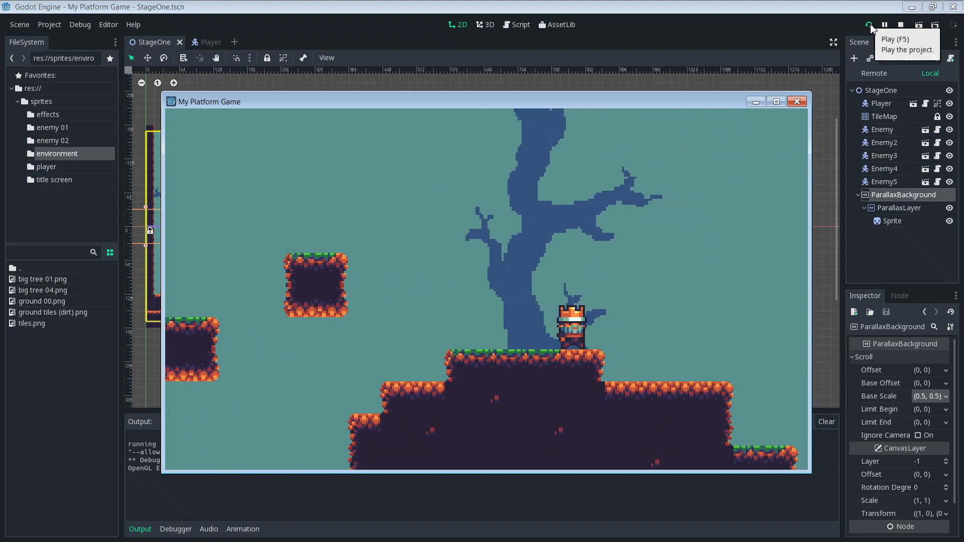
key("Right")
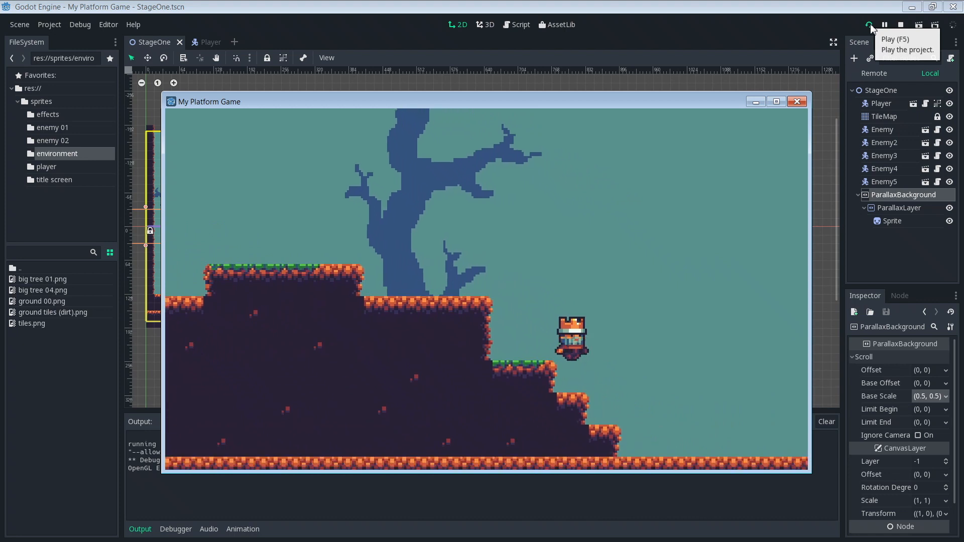
key("Right")
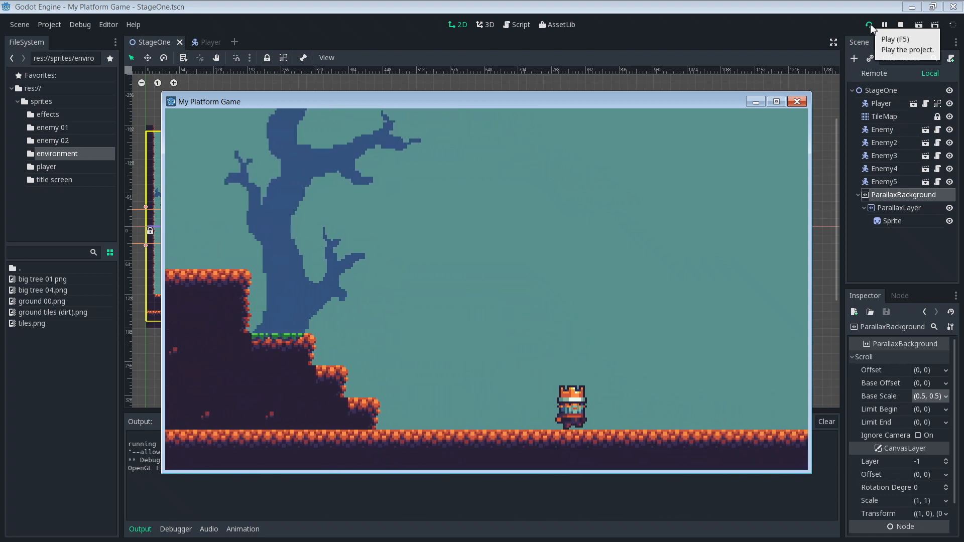
- Take the player back over the large hill and past the floating blocks towards the level's start while watching the tree background scroll
key("Left")
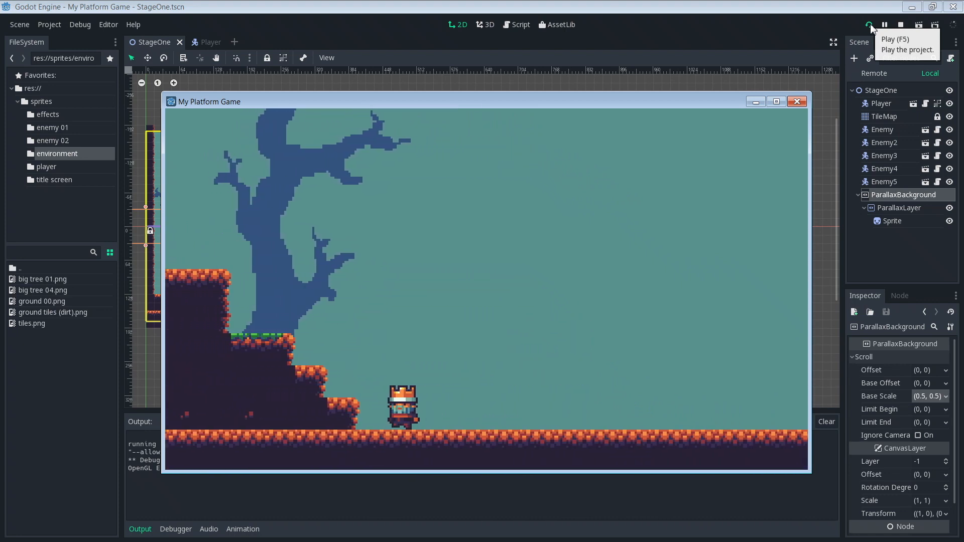
key("space")
key("Left")
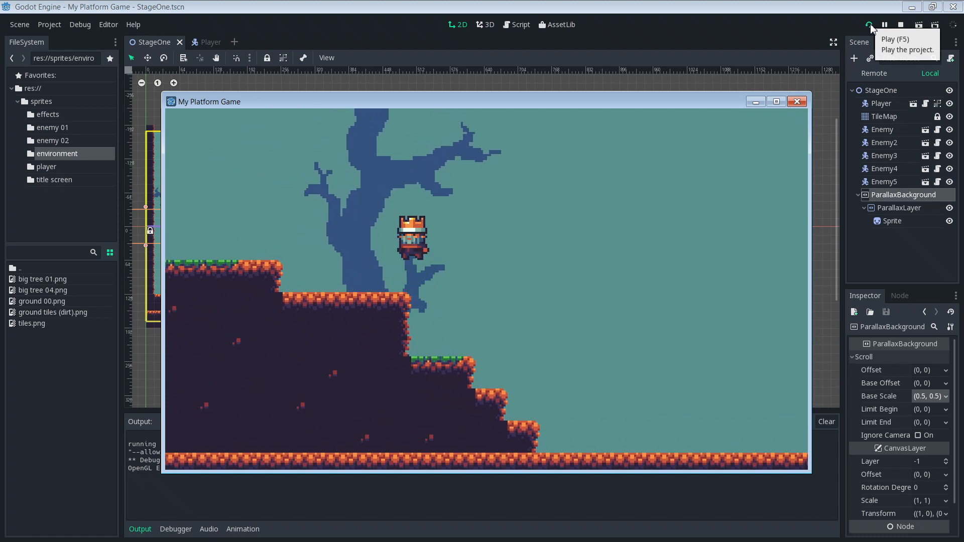
key("space")
key("Left")
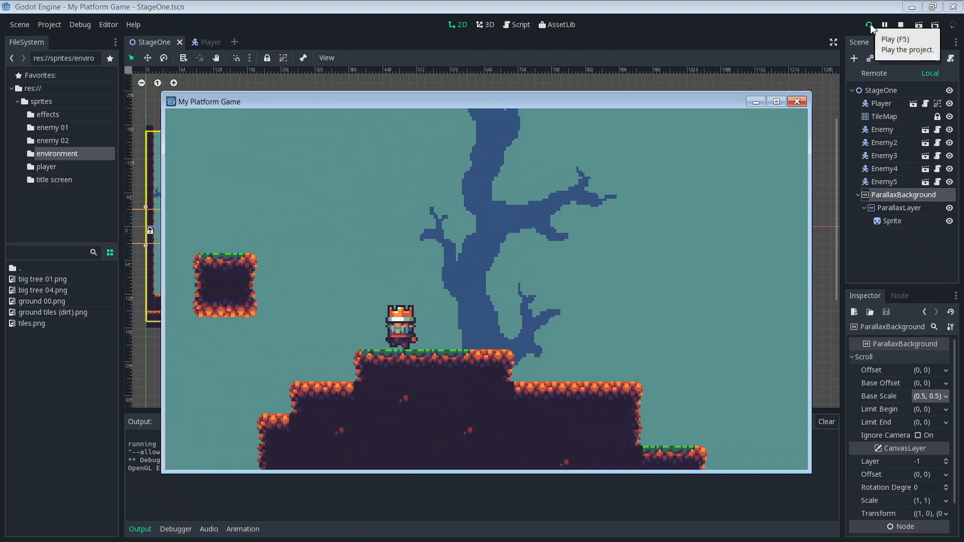
key("Left")
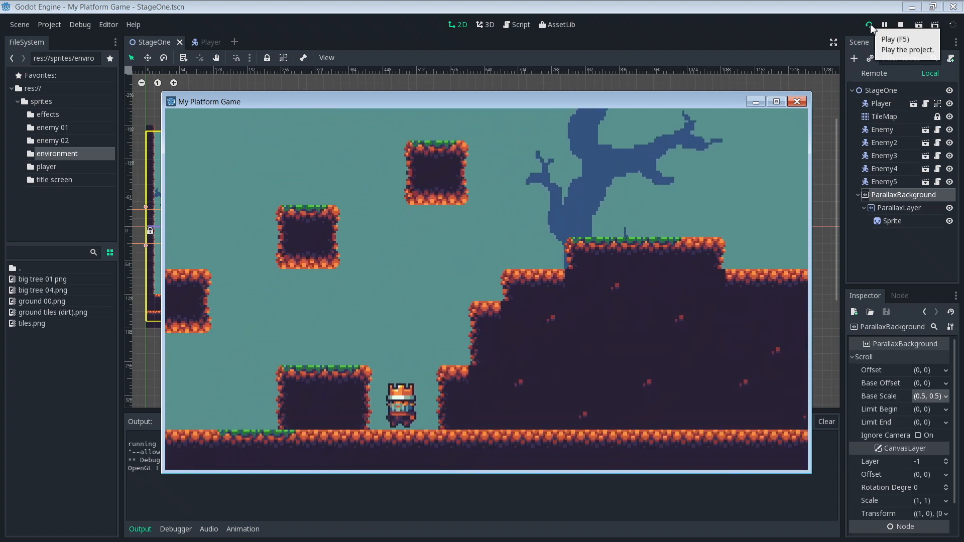
key("Left")
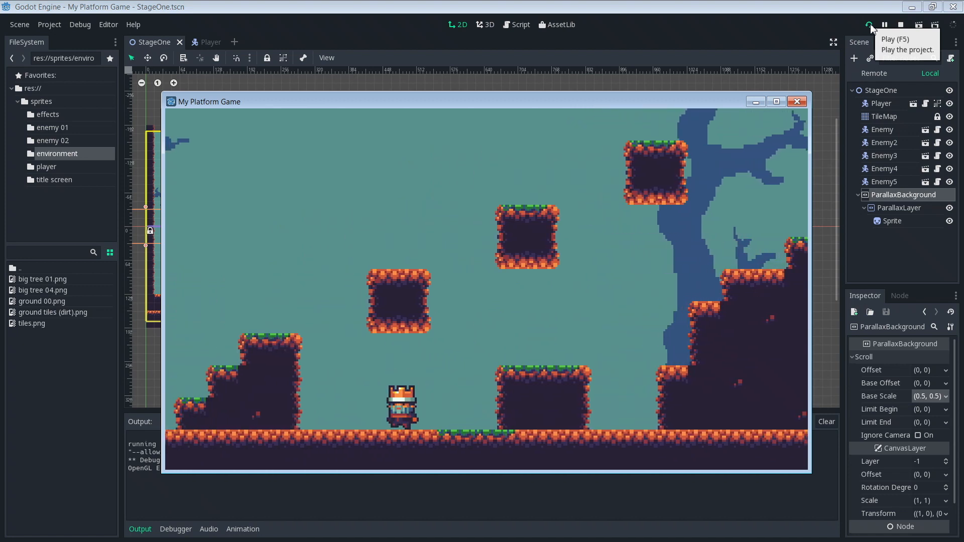
key("Left")
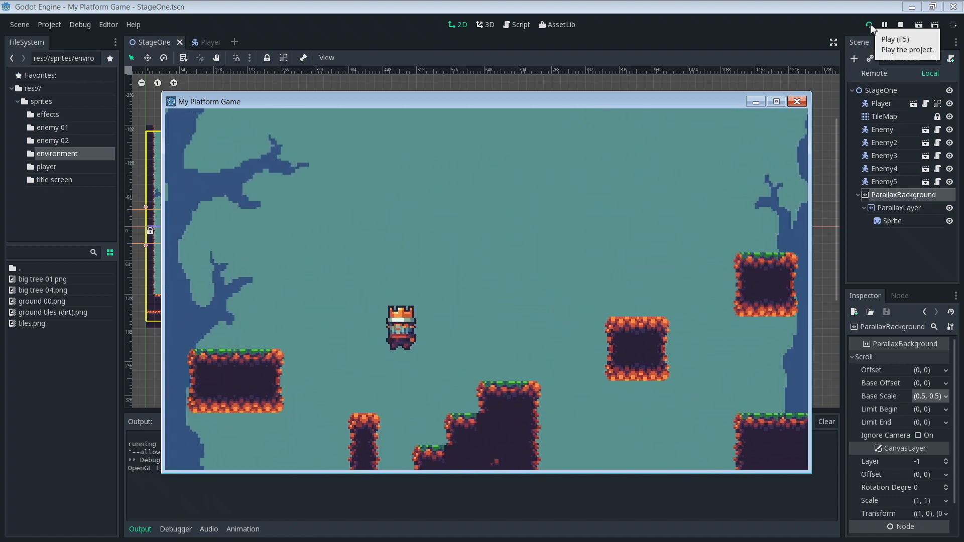
key("Left")
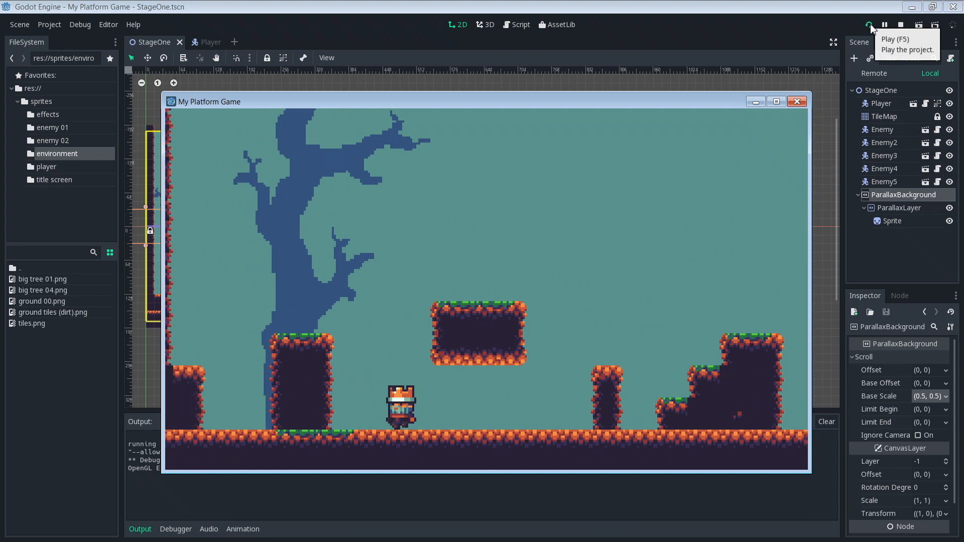
- Move the player forward again over the stepped blocks and floating block to compare background and foreground scrolling, and close the game window
key("Left")
key("Up")
key("Right")
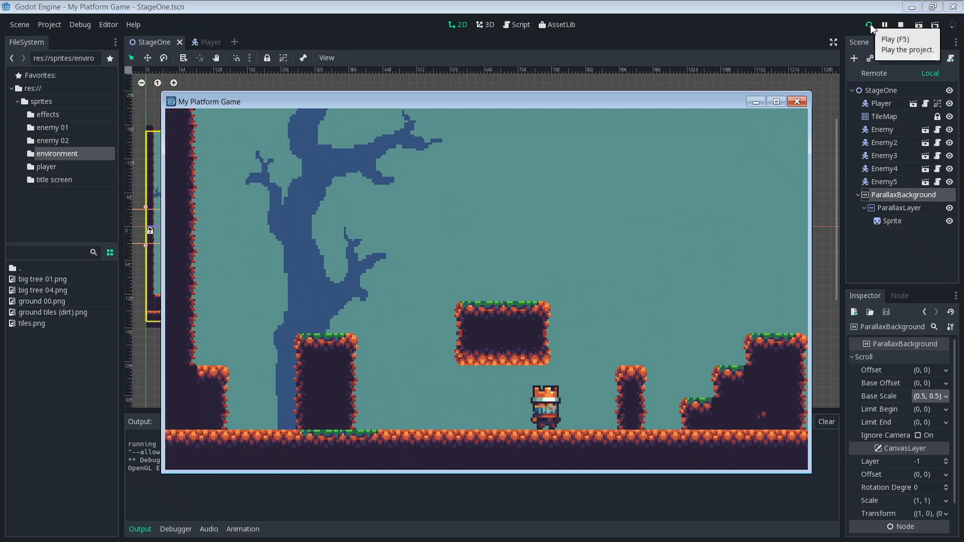
key("Right")
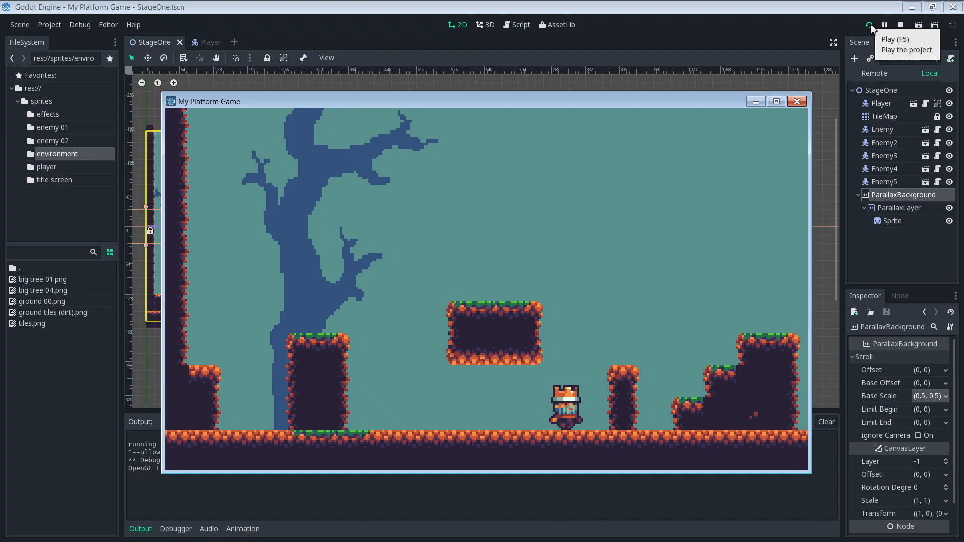
key("Up")
key("Right")
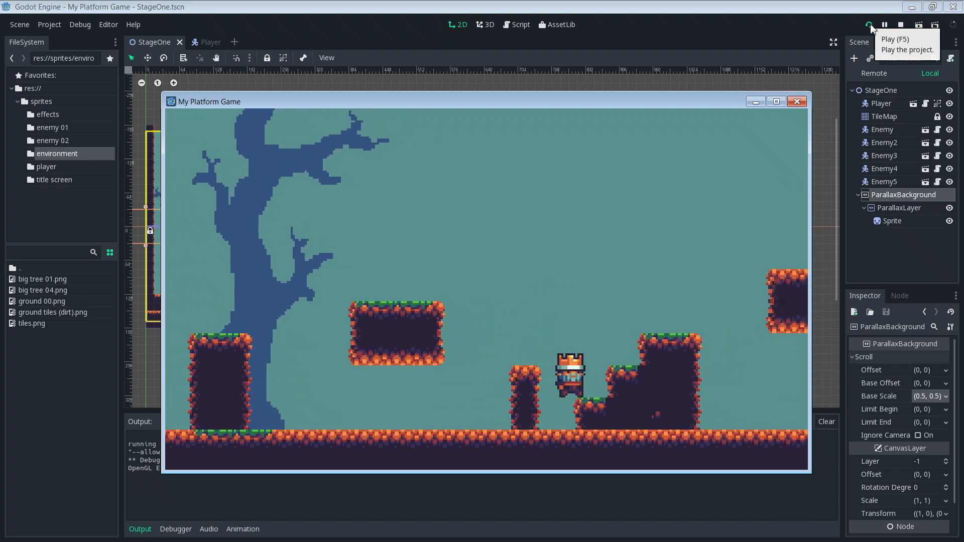
key("Up")
key("Right")
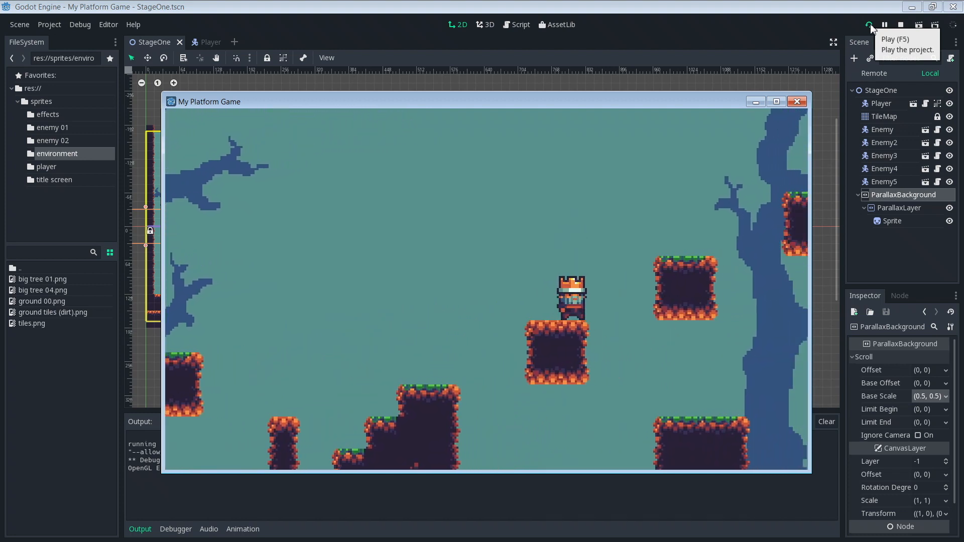
key("Up")
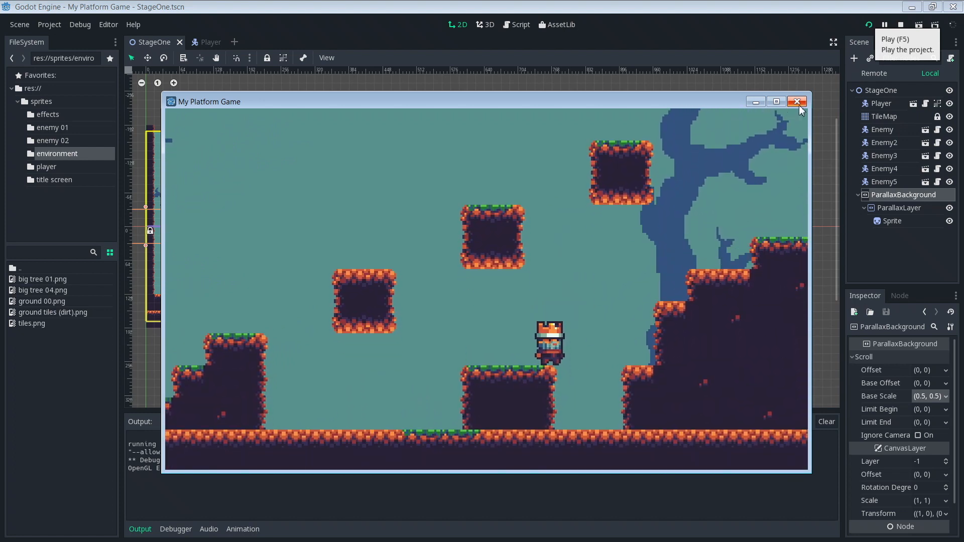
left_click(798, 103)
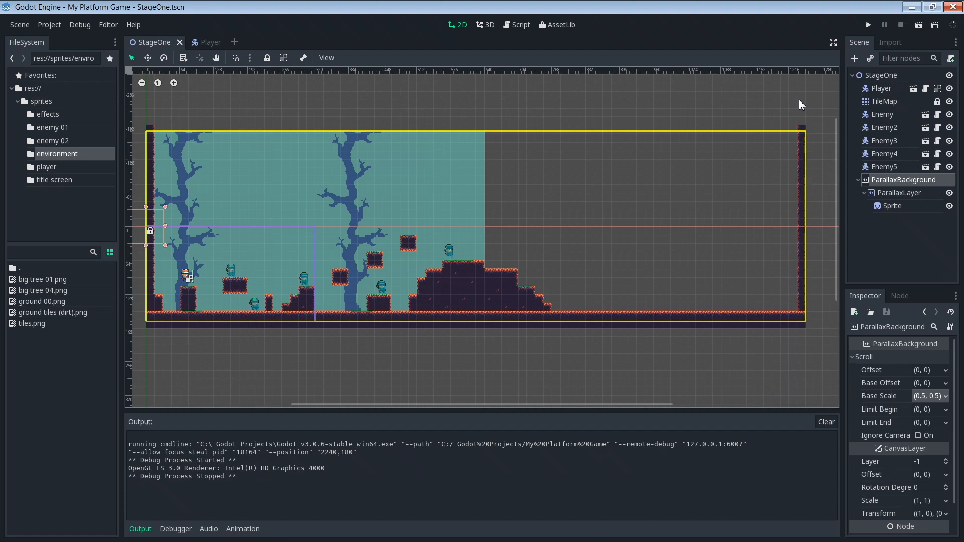
- Set the ParallaxBackground's Scroll Base Scale to 0.1 for both x and y
left_click(921, 396)
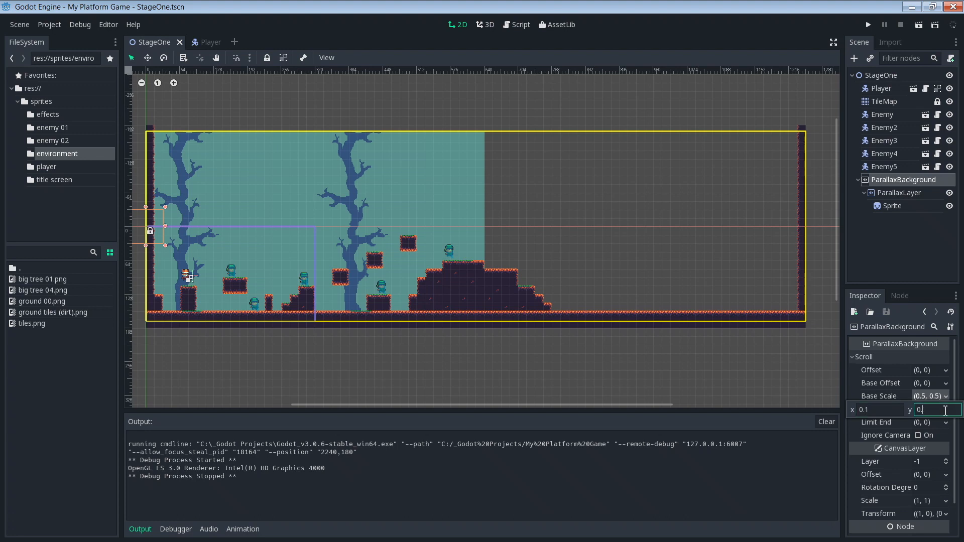
key("Return")
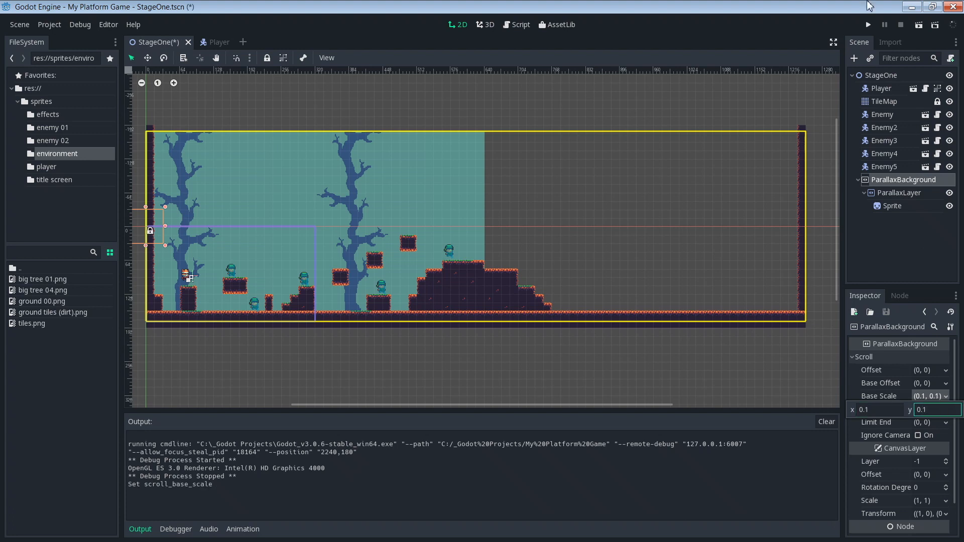
- Run the project and jump the player over the narrow pillar and stepped blocks, shooting the first enemies to observe the slower background
left_click(868, 24)
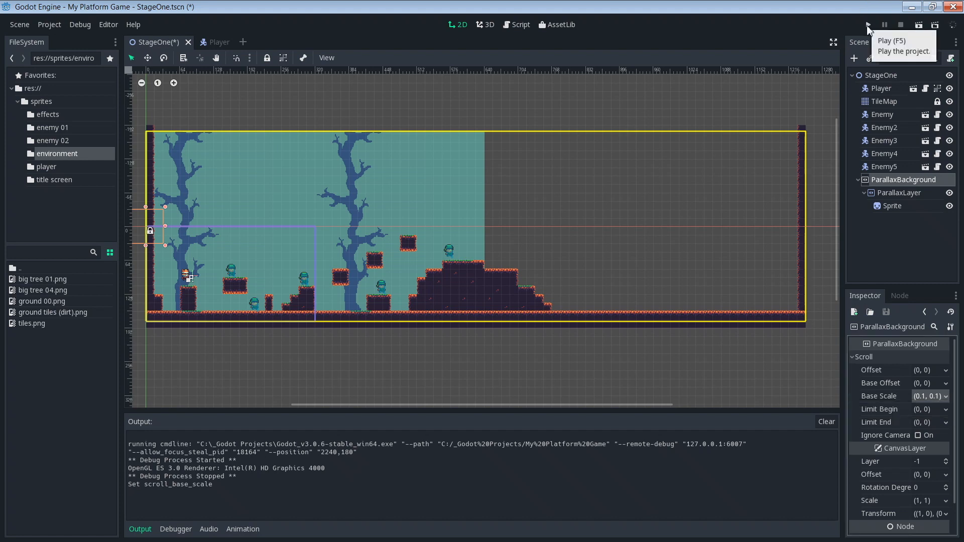
left_click(867, 25)
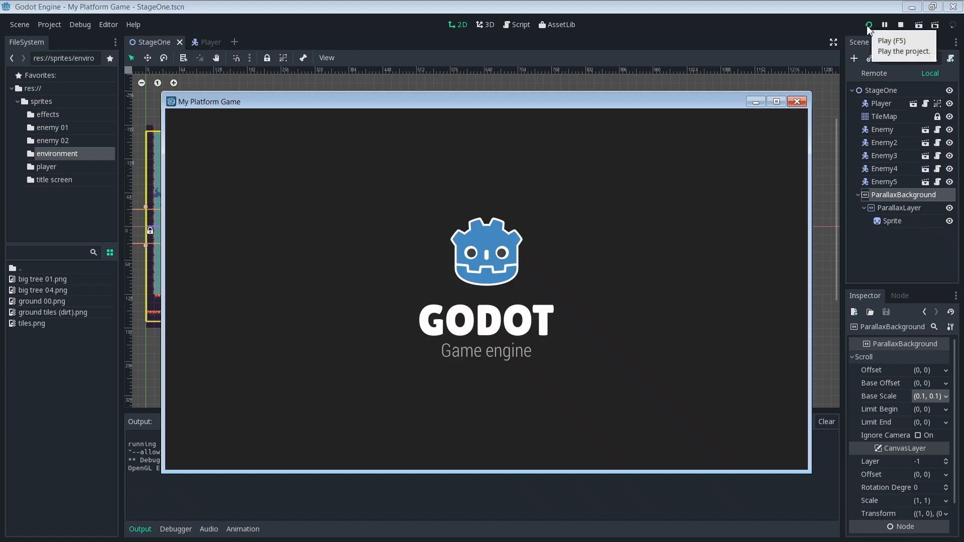
key("Right")
key("Tab")
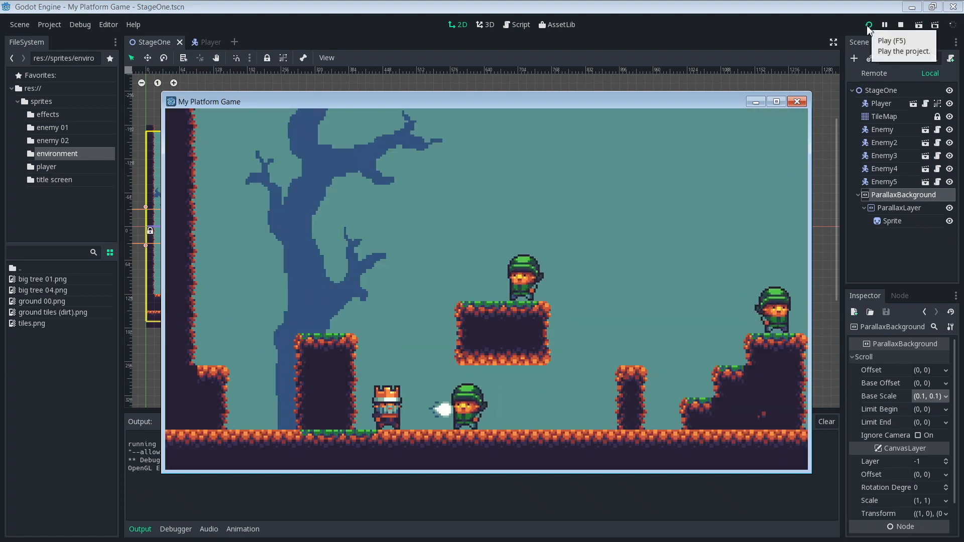
key("Right")
key("space")
key("Tab")
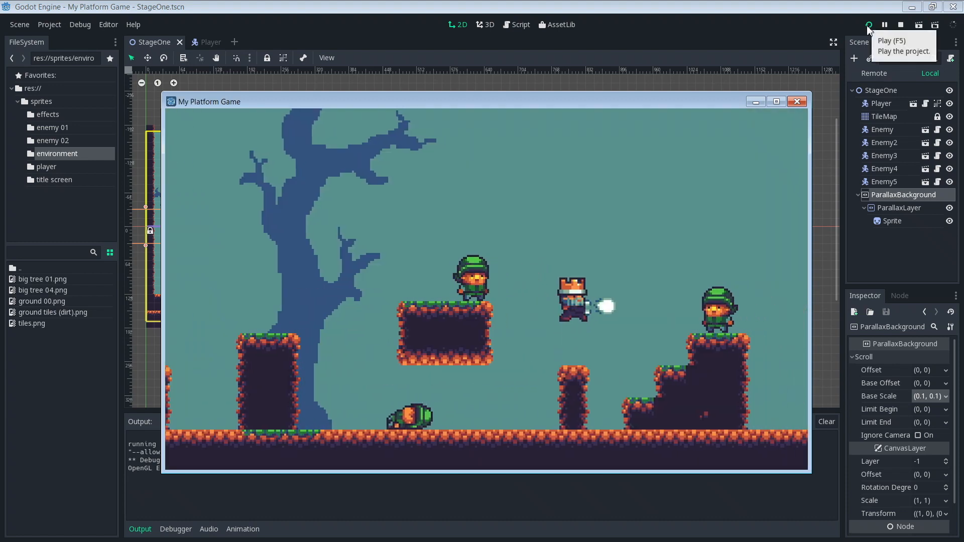
key("Right")
key("space")
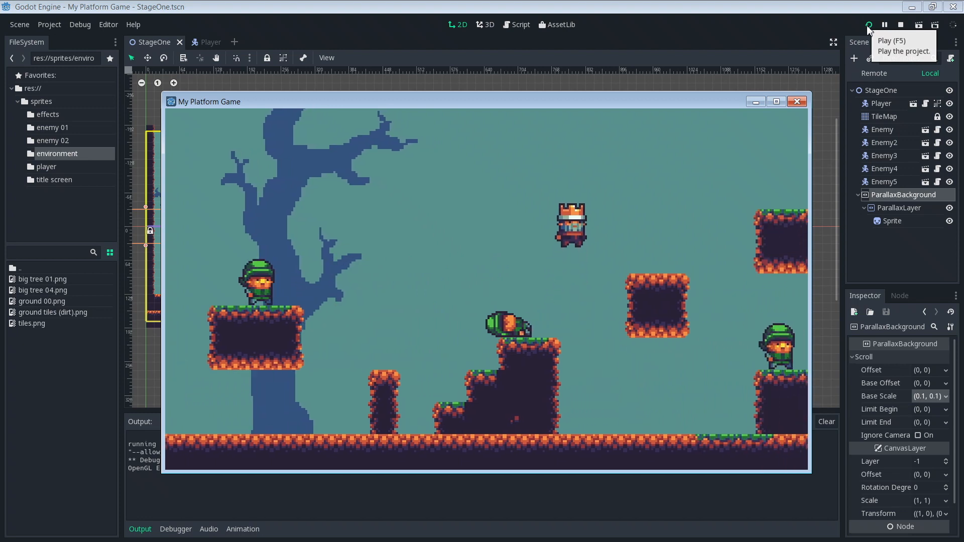
- Take the player over the low grassy block and up the large hill, shooting the enemy at its summit
key("Right")
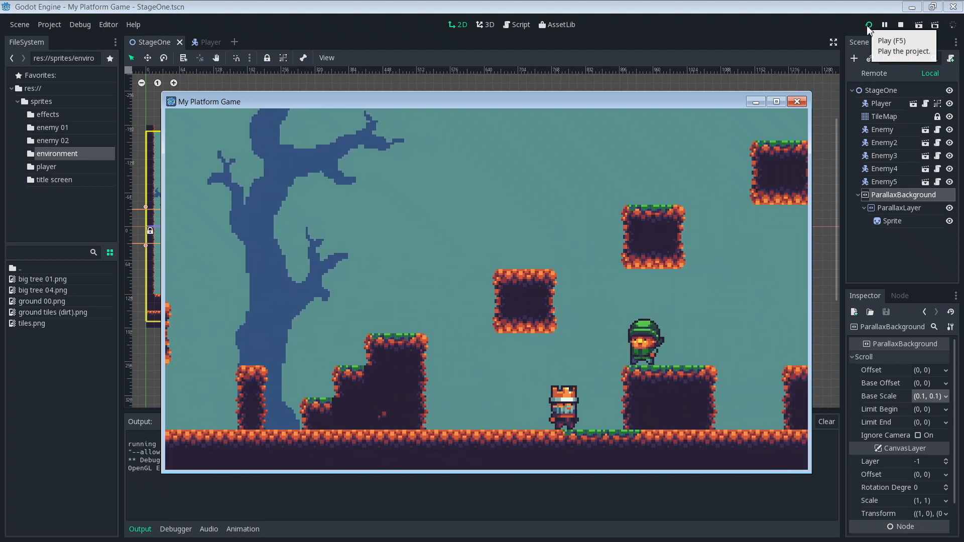
key("Right")
key("space")
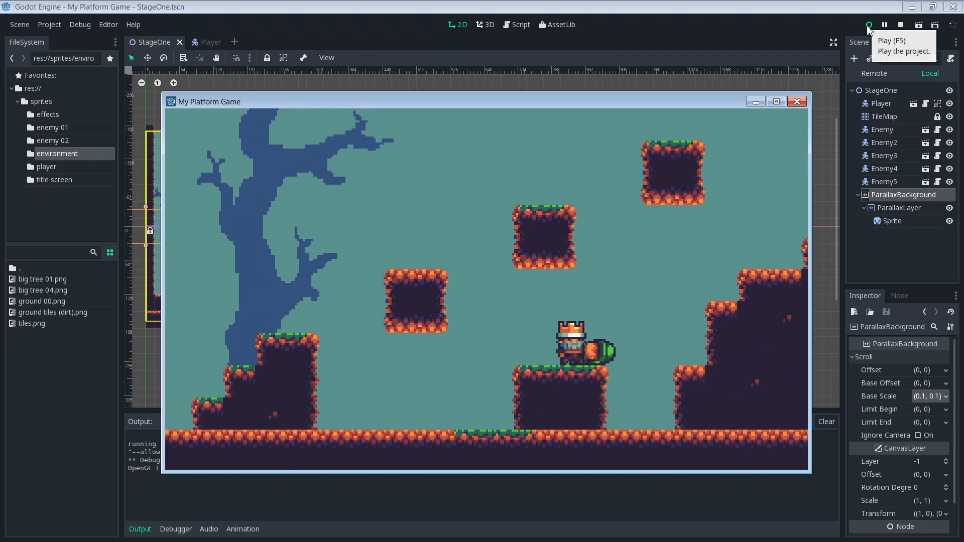
key("Right")
key("space")
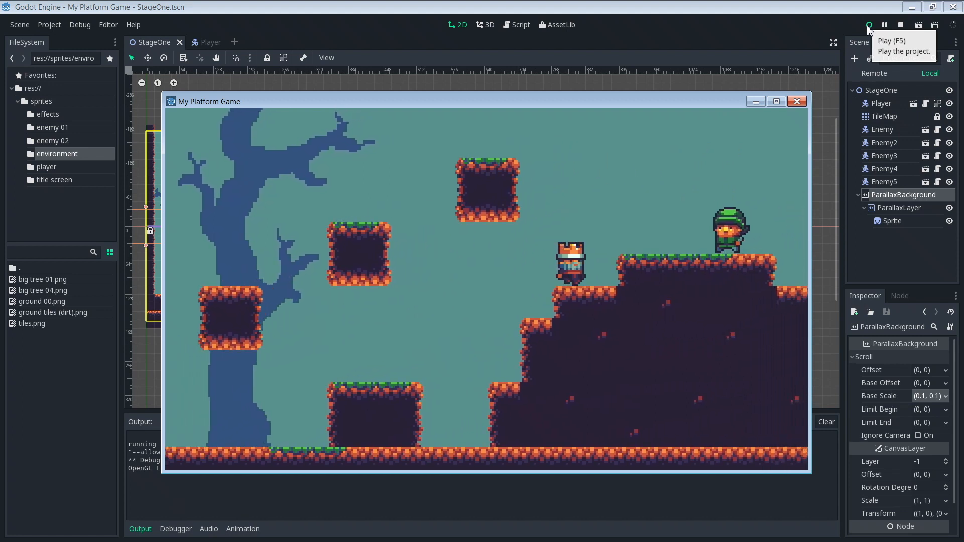
key("Right")
key("Up")
key("Tab")
key("Left")
key("Right")
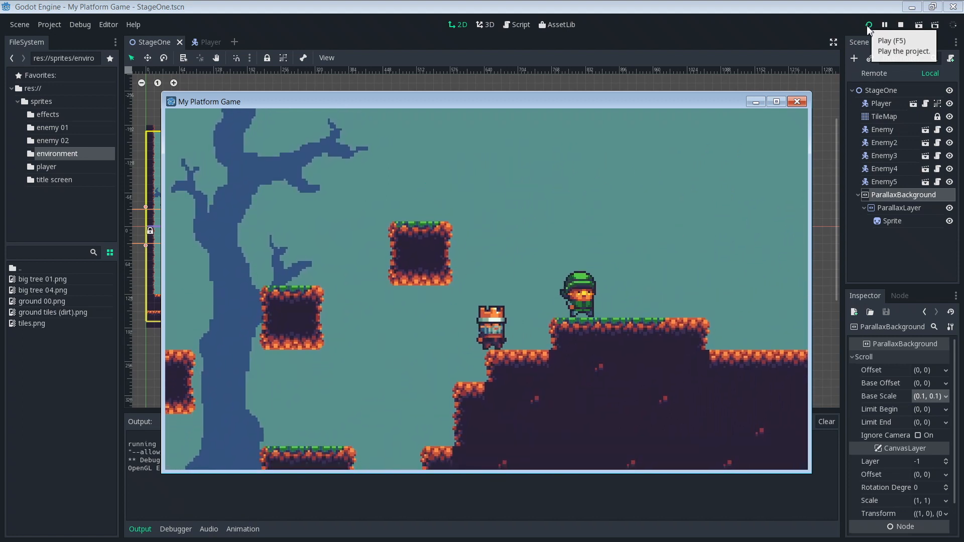
key("Right")
key("Up")
key("Tab")
key("Right")
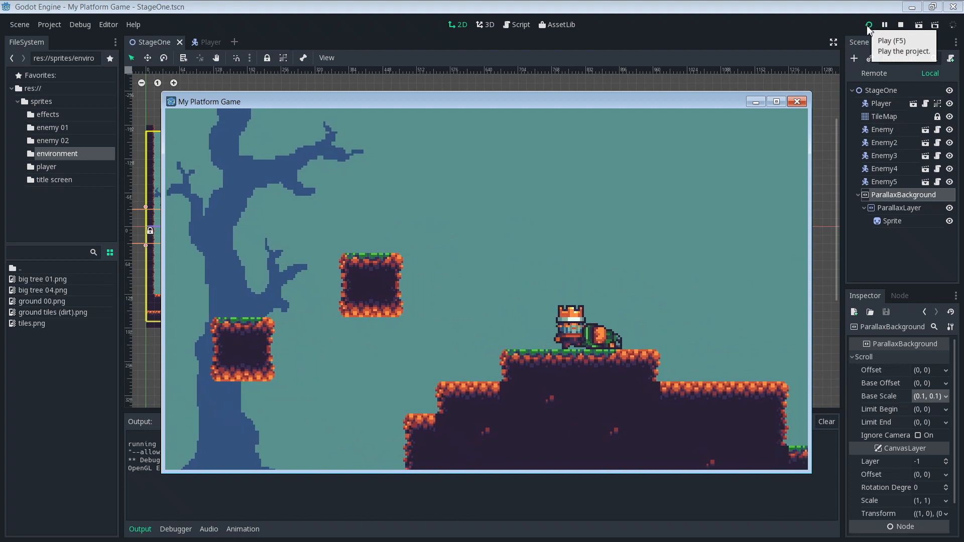
- Jump the player off the large hill to the flat ground beyond it while watching how far the trees move
key("Right")
key("Up")
key("Tab")
key("Up")
key("Tab")
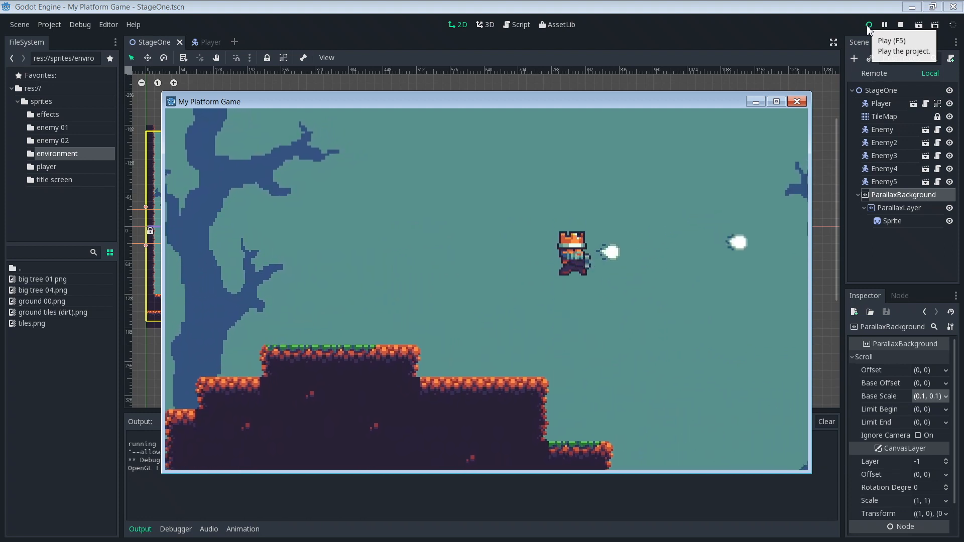
key("Right")
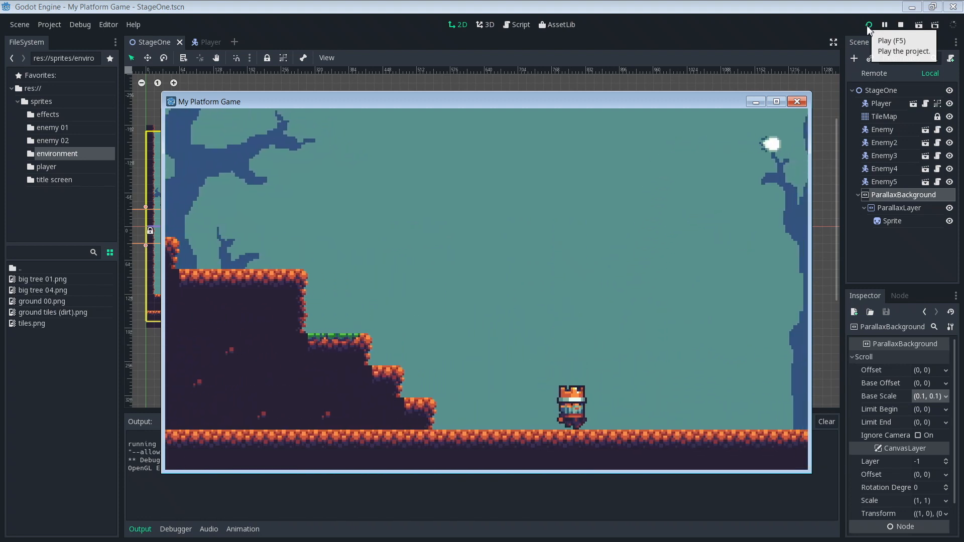
- Jump and shoot across the flat ground to the level's end wall to check the tree scrolling, and close the game window
key("Right")
key("Up")
key("Tab")
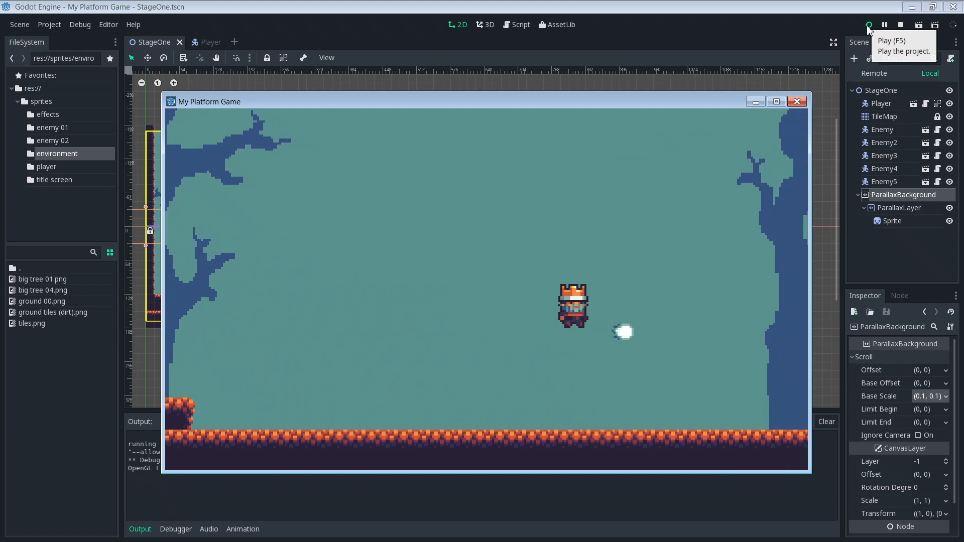
key("Right")
key("Up")
key("Tab")
key("Up")
key("Tab")
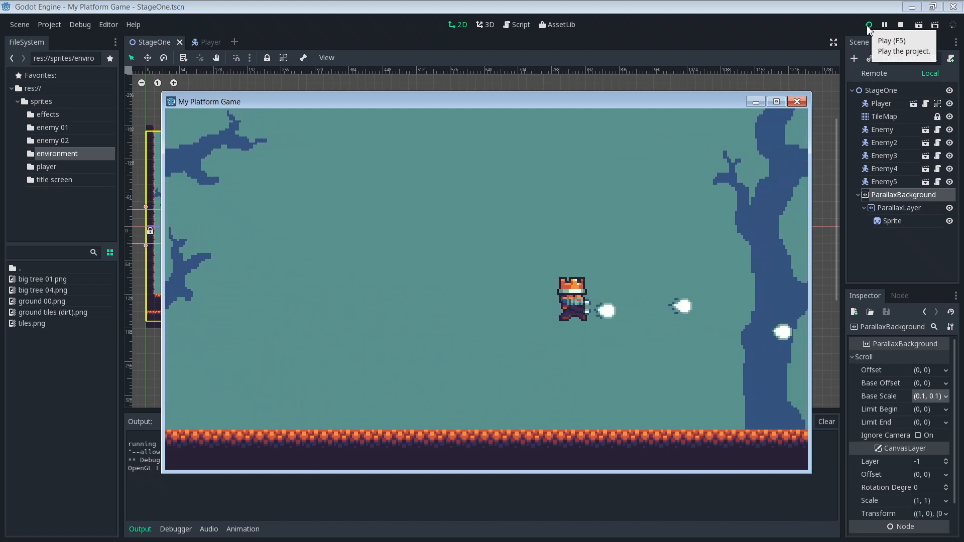
key("Right")
key("Up")
key("Tab")
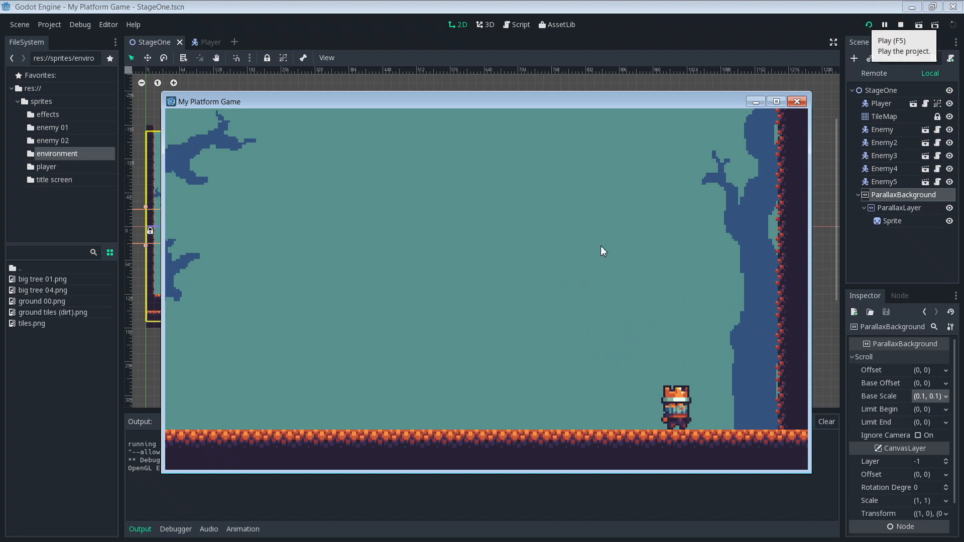
left_click(797, 103)
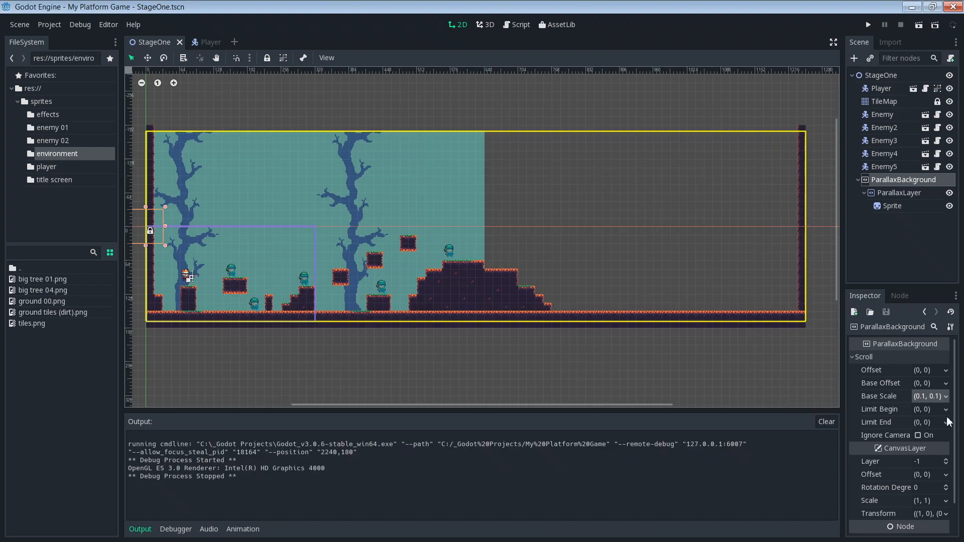
left_click(922, 397)
type("1")
key("Tab")
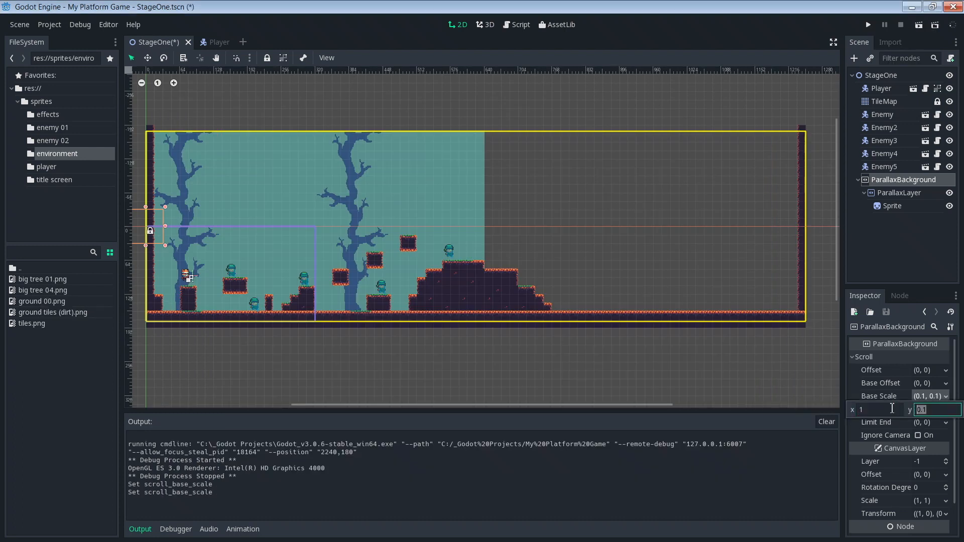
left_click(745, 370)
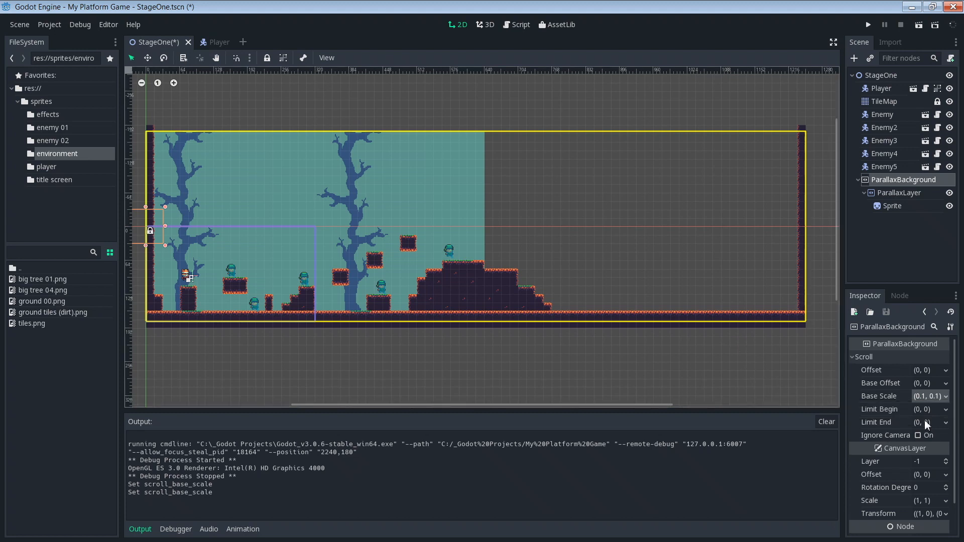
- Set the ParallaxBackground's Scroll Base Scale to 1 for both x and y
left_click(926, 398)
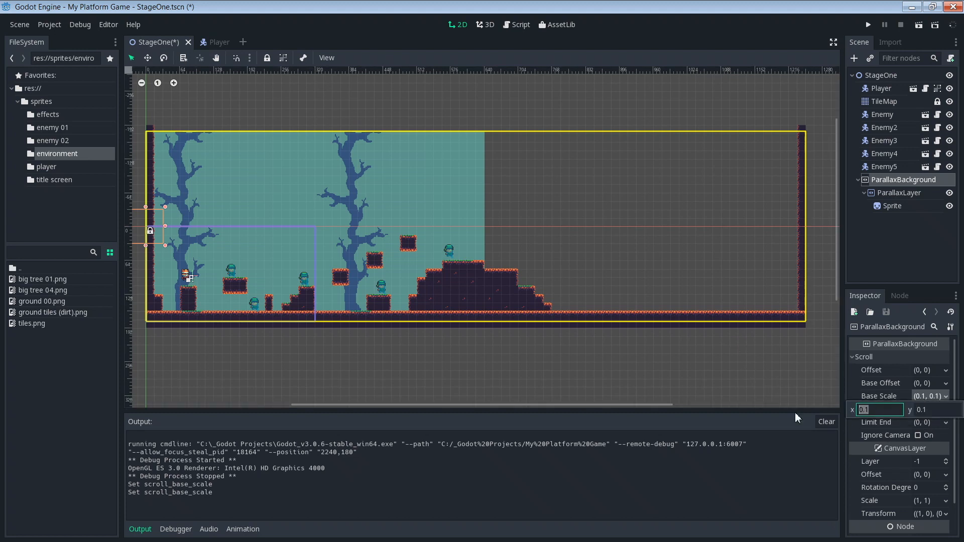
type("1")
key("Tab")
type("1")
key("Return")
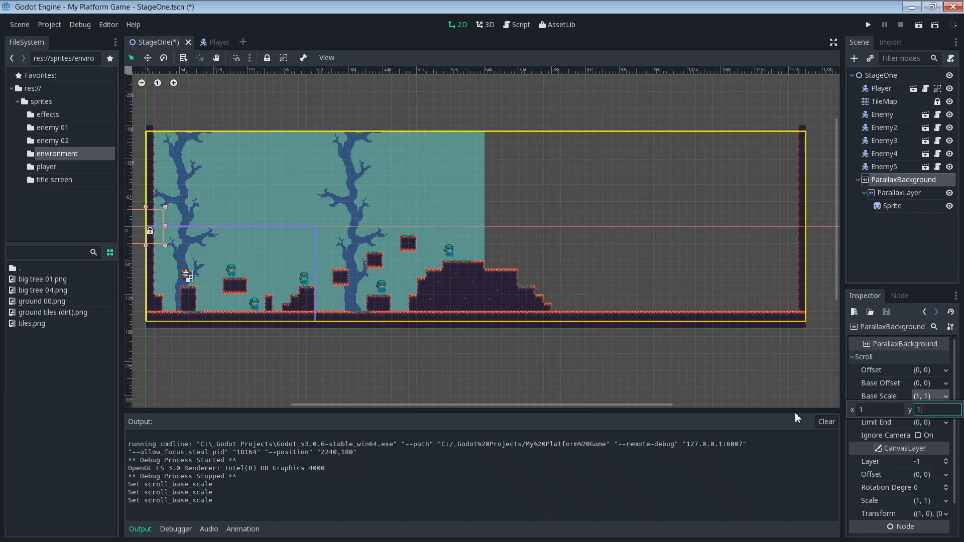
- Play-test the project up to the ground beyond the stepped block to check the tree scrolling, and close the game window
left_click(869, 25)
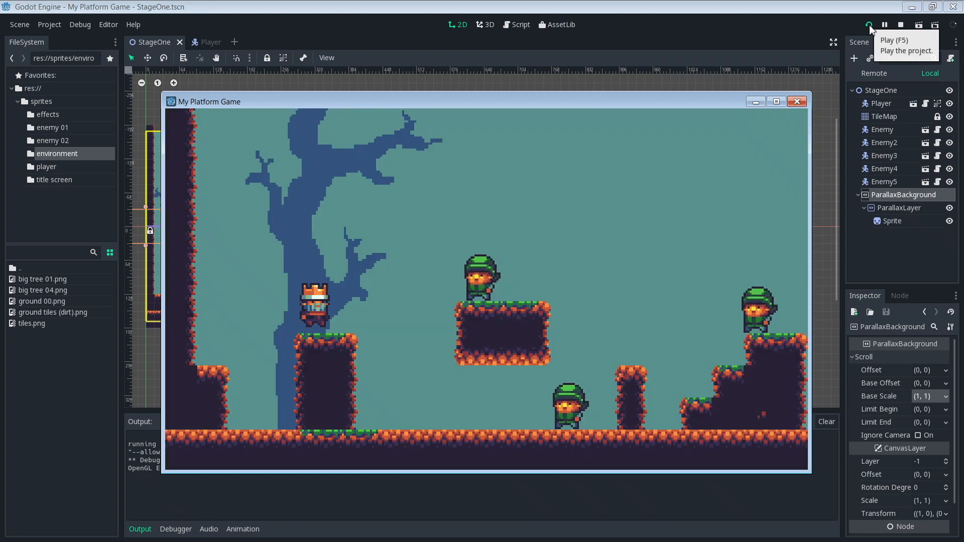
key("Right")
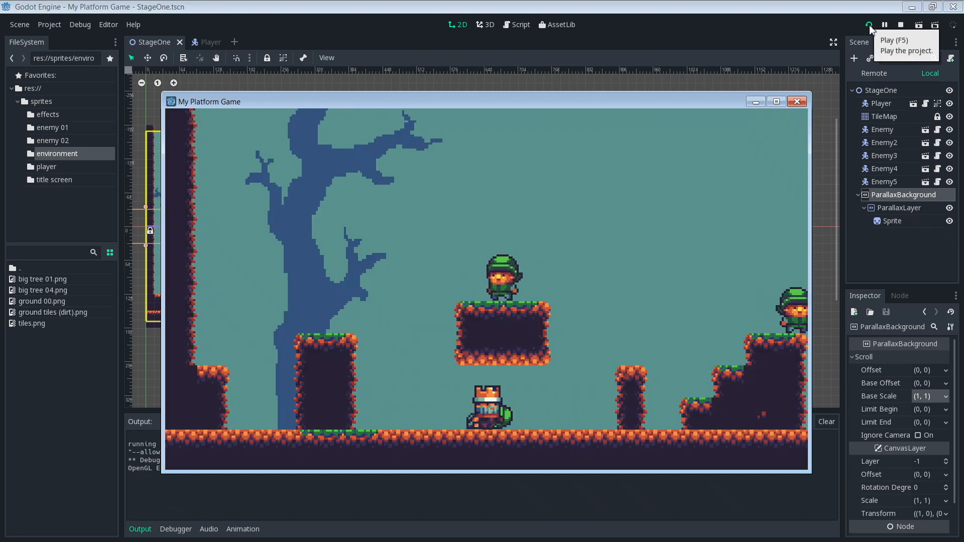
key("Right")
key("Up")
key("space")
key("Up")
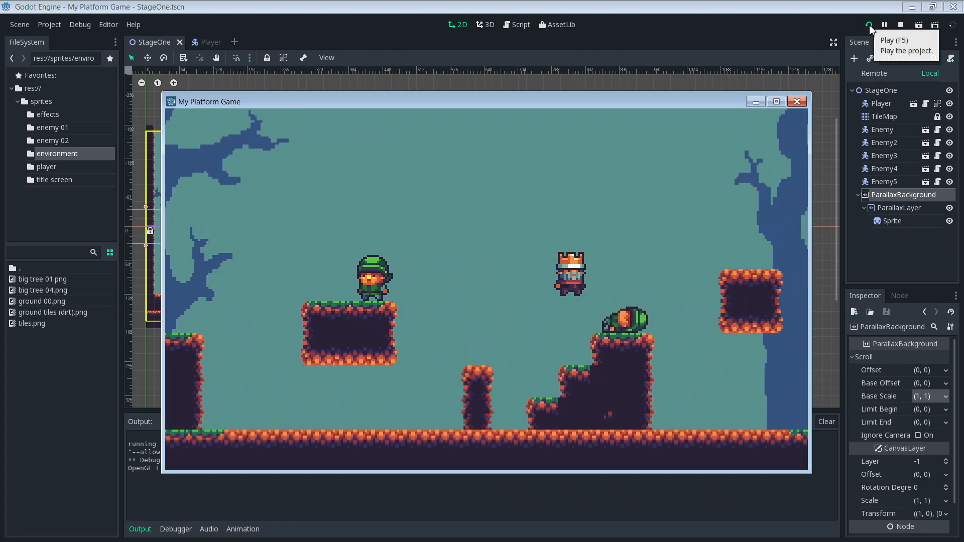
key("Left")
key("Right")
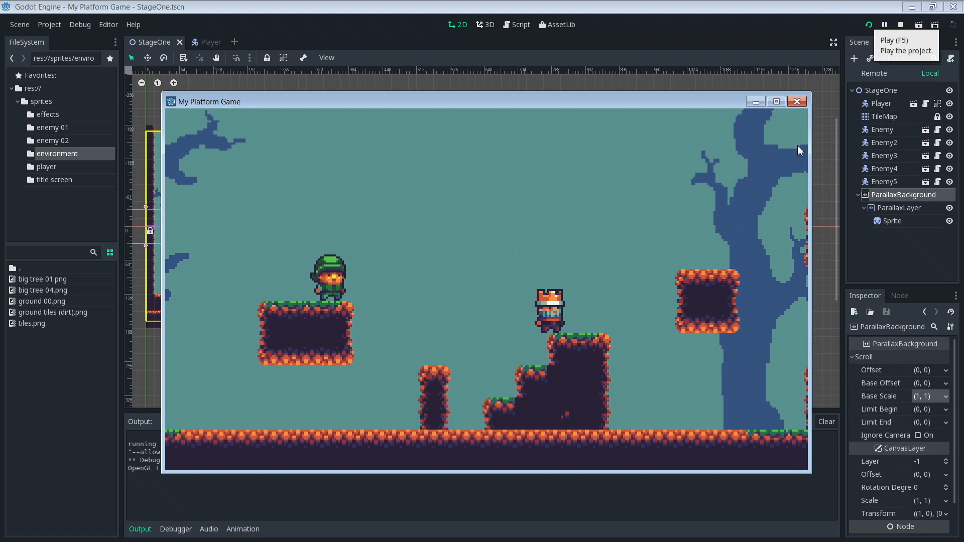
key("Right")
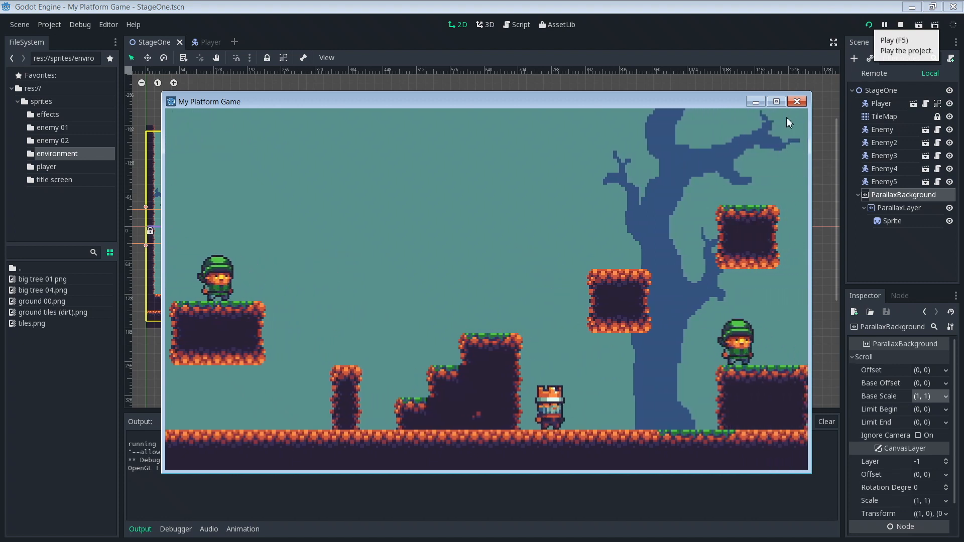
left_click(796, 102)
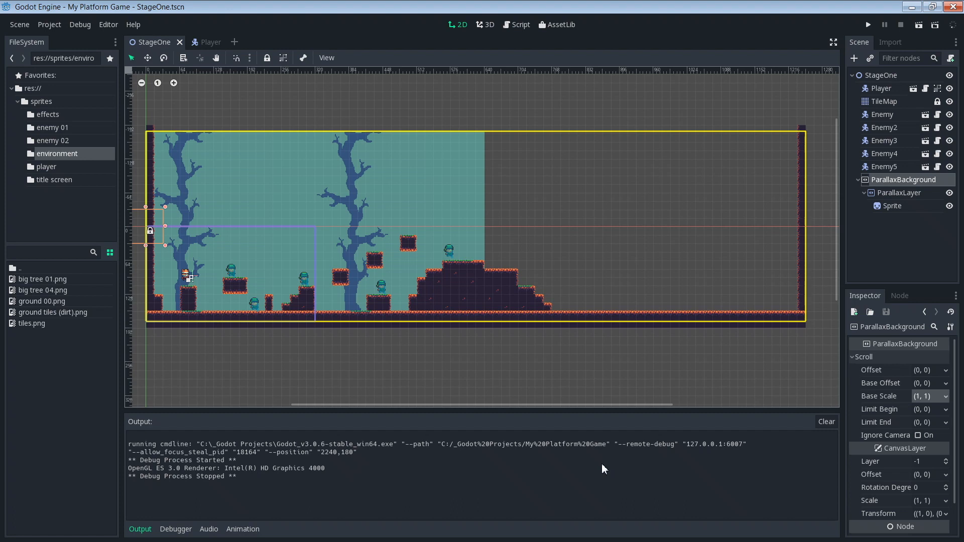
- Set the ParallaxBackground's Scroll Base Scale to 0.5 for both x and y
left_click(926, 399)
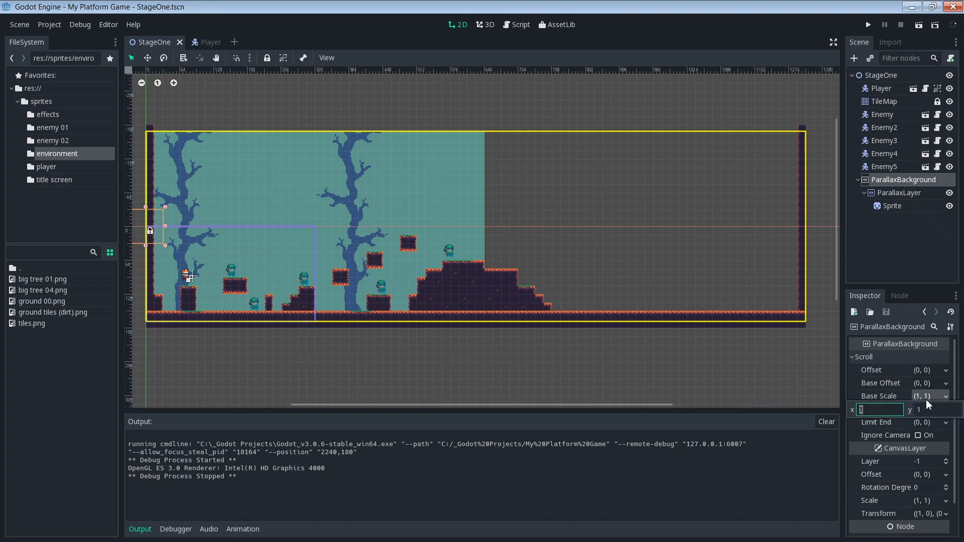
type(".5")
key("Tab")
type(".5")
key("Return")
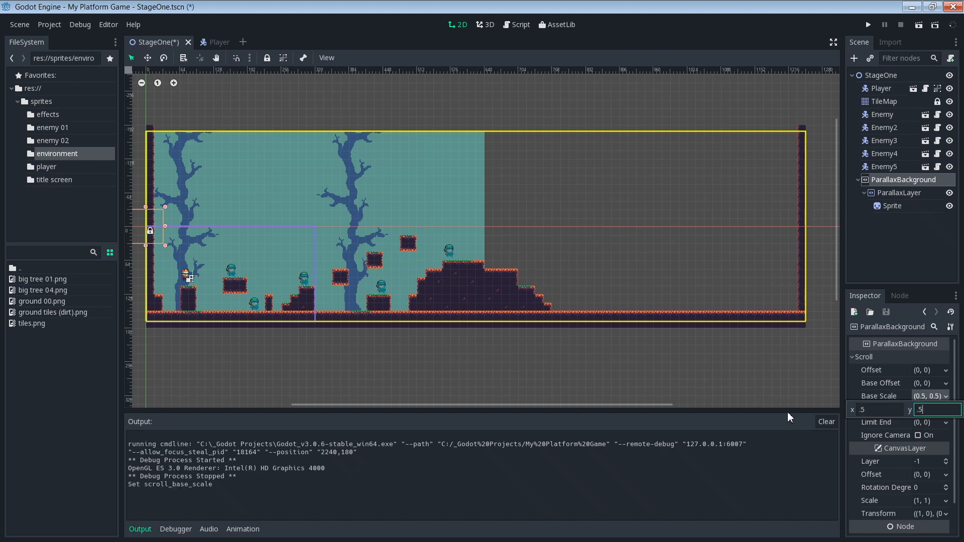
left_click(682, 388)
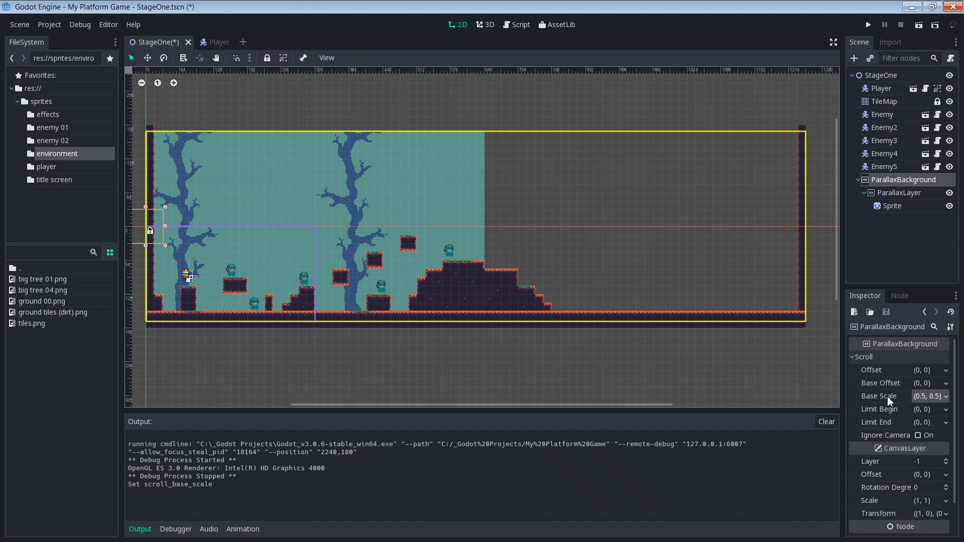
- Set the ParallaxBackground's Base Scale y to 1 and run the project
left_click(927, 397)
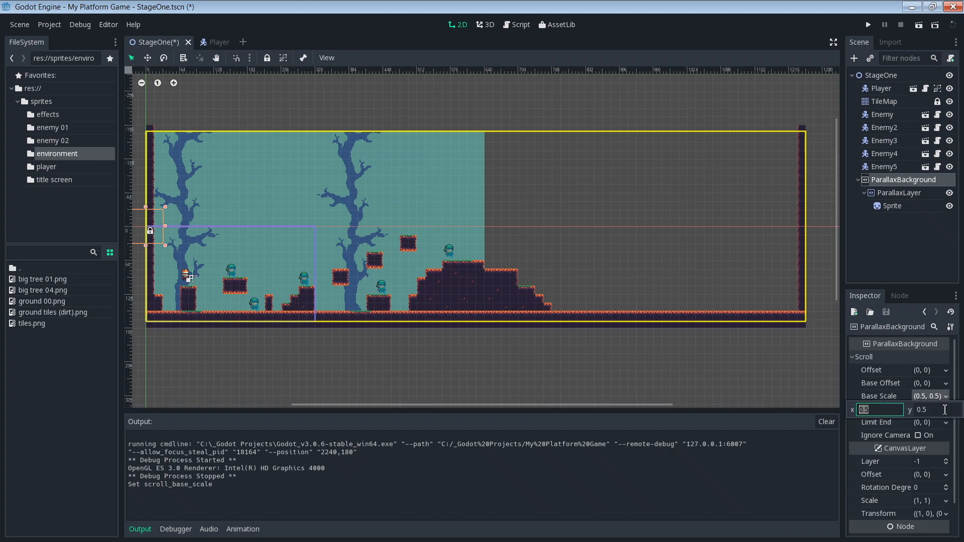
left_click(945, 410)
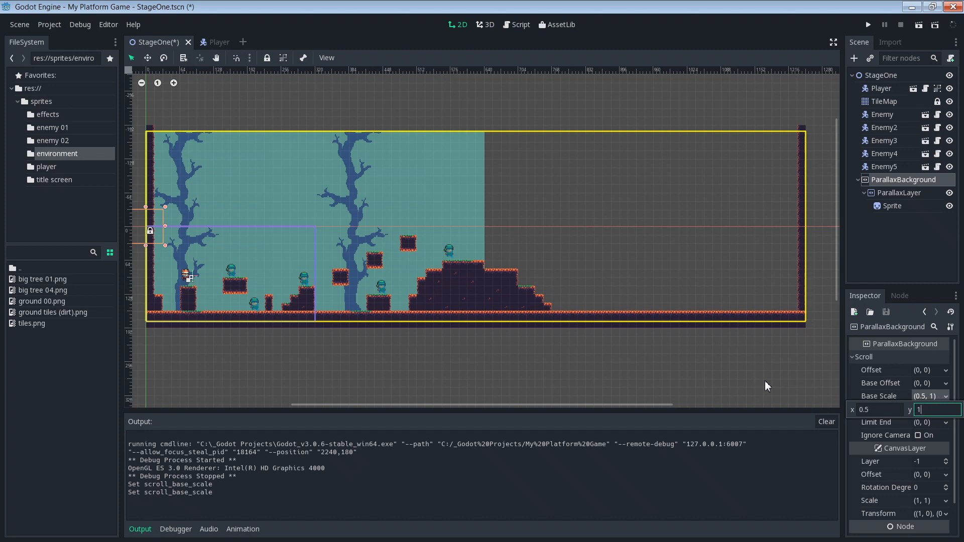
left_click(863, 28)
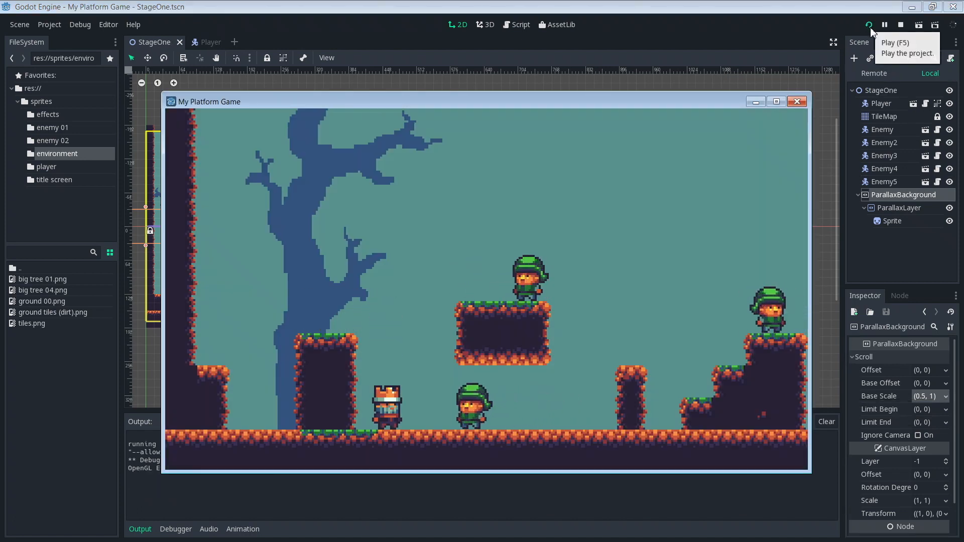
- Move the player onto the first pillar and shoot the enemies on the ground and on the floating platform
key("Left")
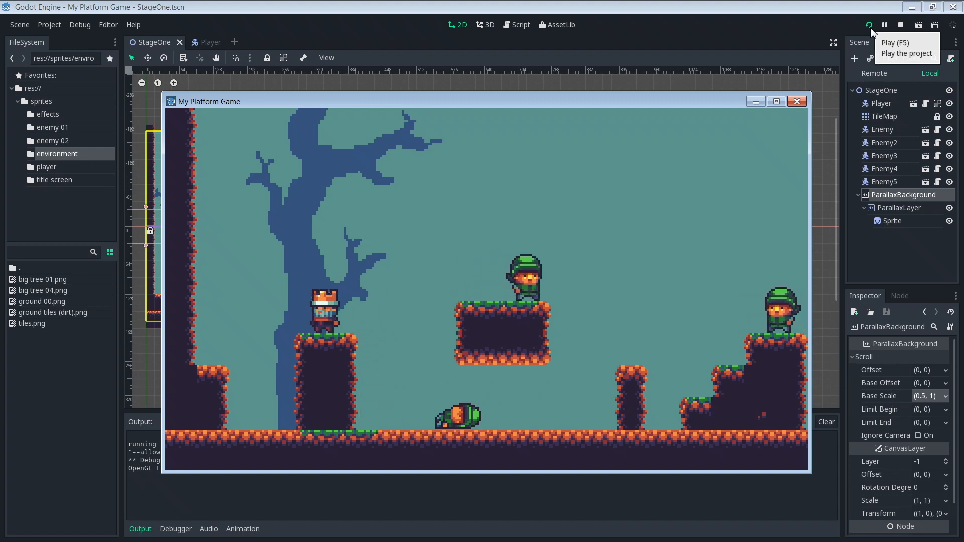
key("Right")
key("Up")
key("Tab")
key("Left")
key("Right")
key("Up")
key("Up")
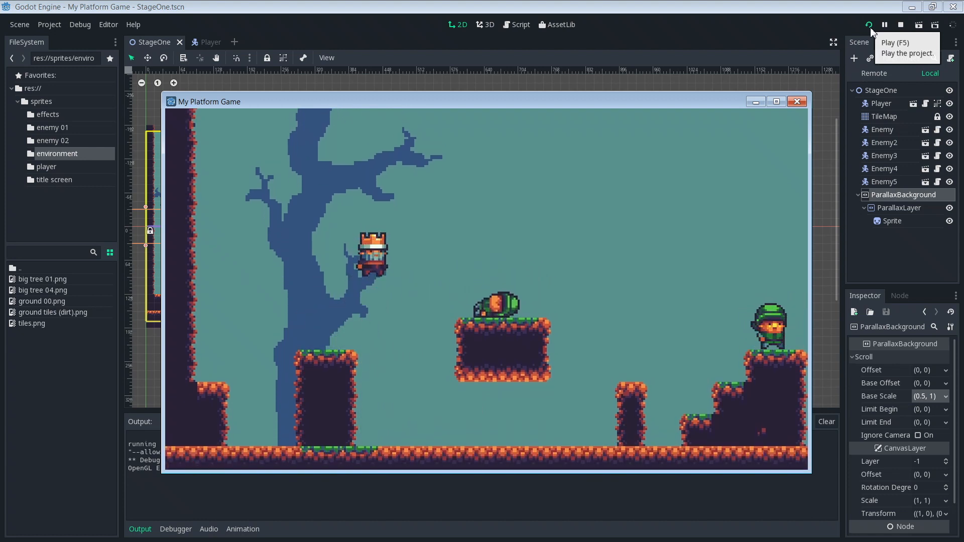
- Jump the player between the first pillar and the floating platform while watching how the trees move vertically
key("Left")
key("Up")
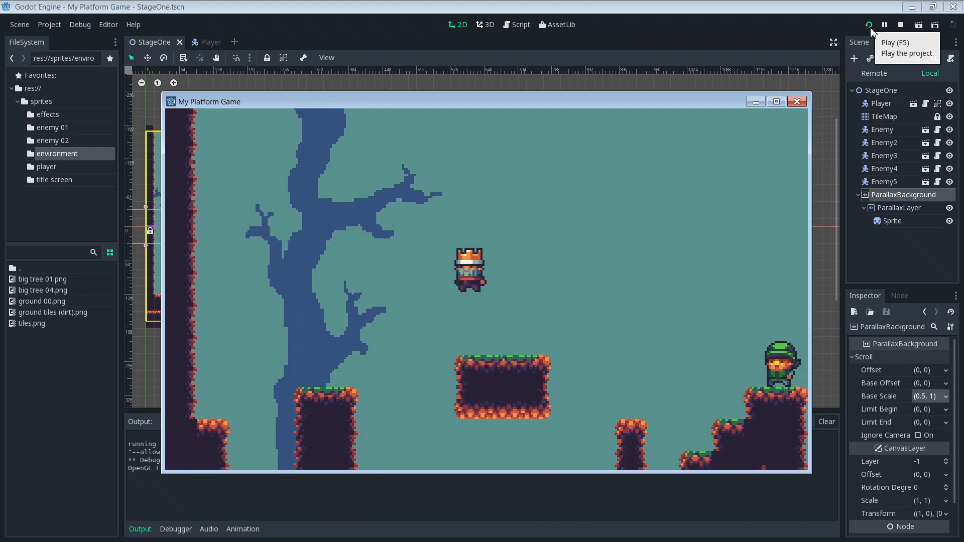
key("Up")
key("Left")
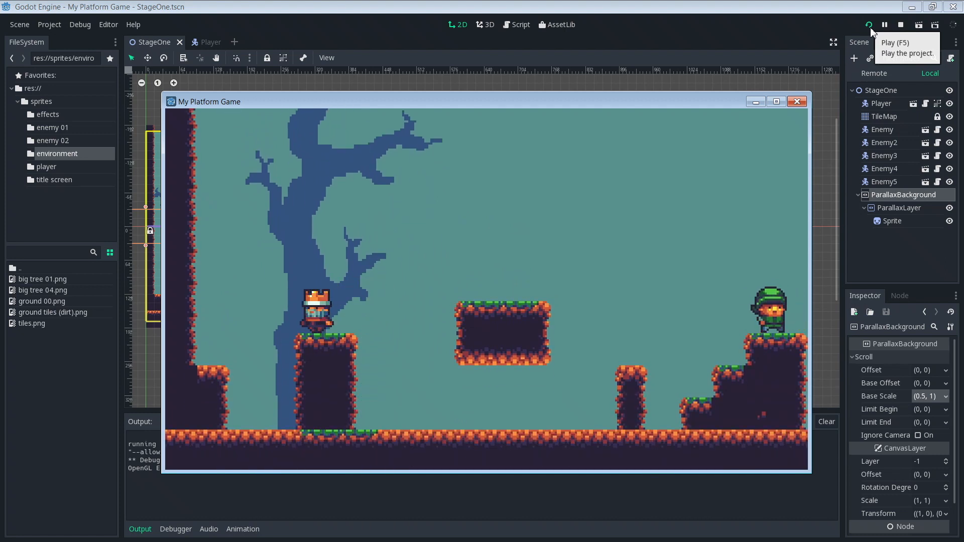
key("Right")
key("Up")
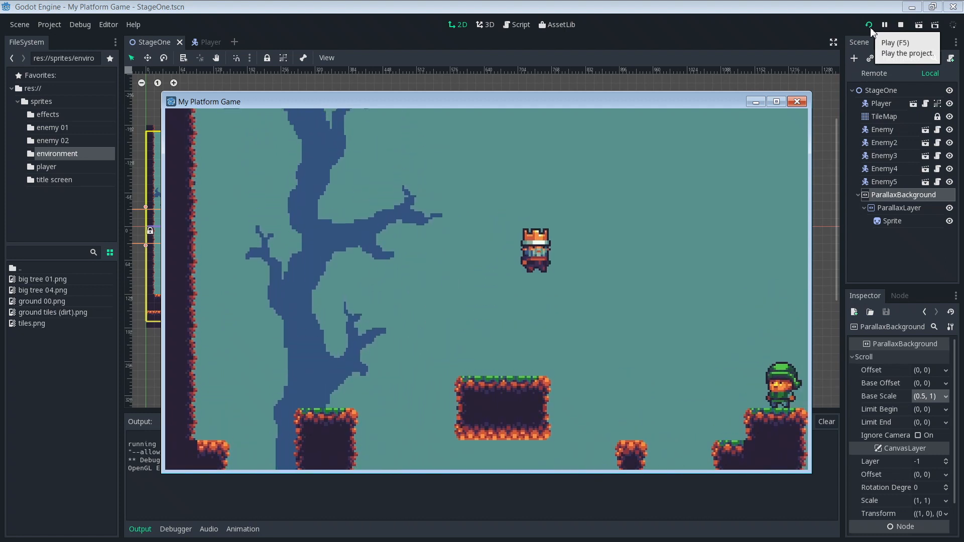
- Jump and shoot the player's way to the stepped block, hitting the enemy on its top
key("Tab")
key("Up")
key("Tab")
key("Right")
key("Up")
key("Tab")
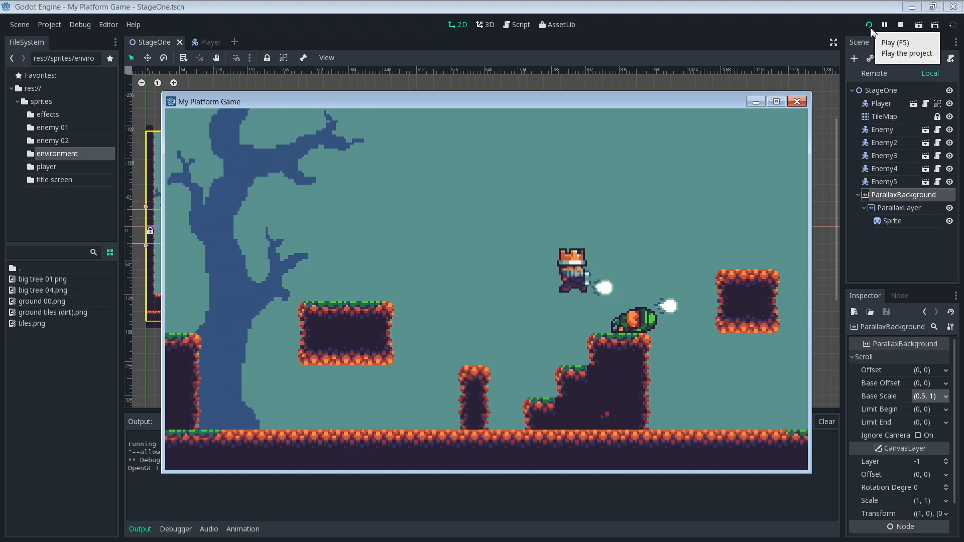
- Take the player past the stepped block, shoot the enemy on the low grassy block, and close the game window
key("Up")
key("Tab")
key("Left")
key("Right")
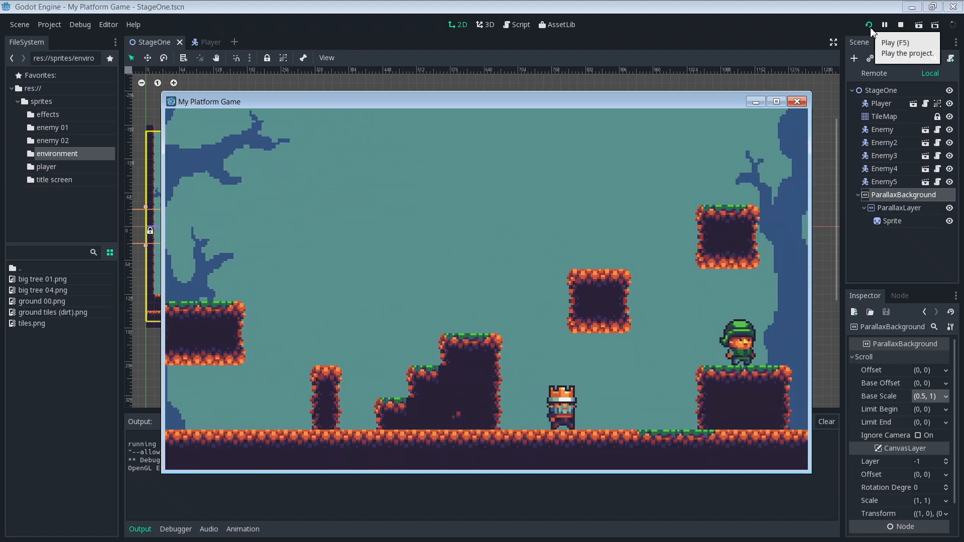
key("Up")
key("Tab")
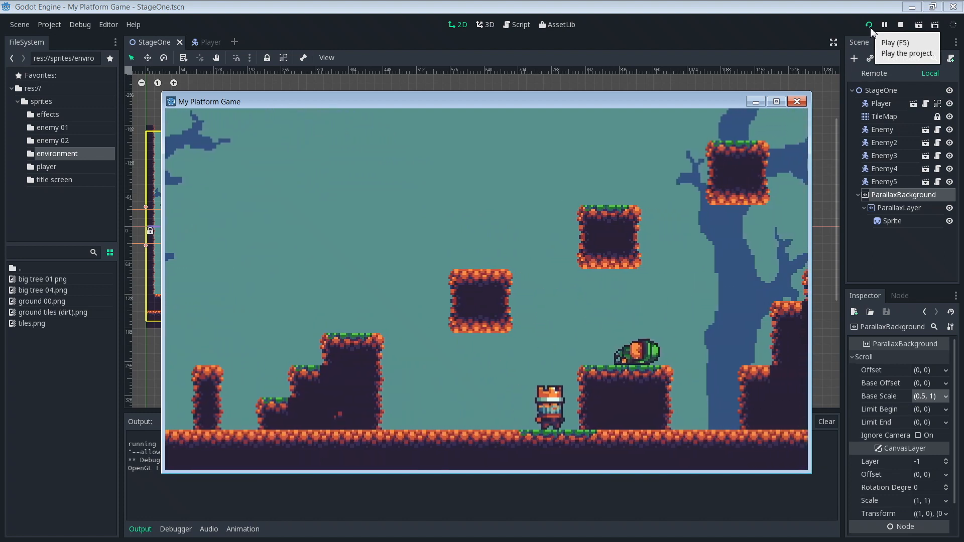
left_click(797, 103)
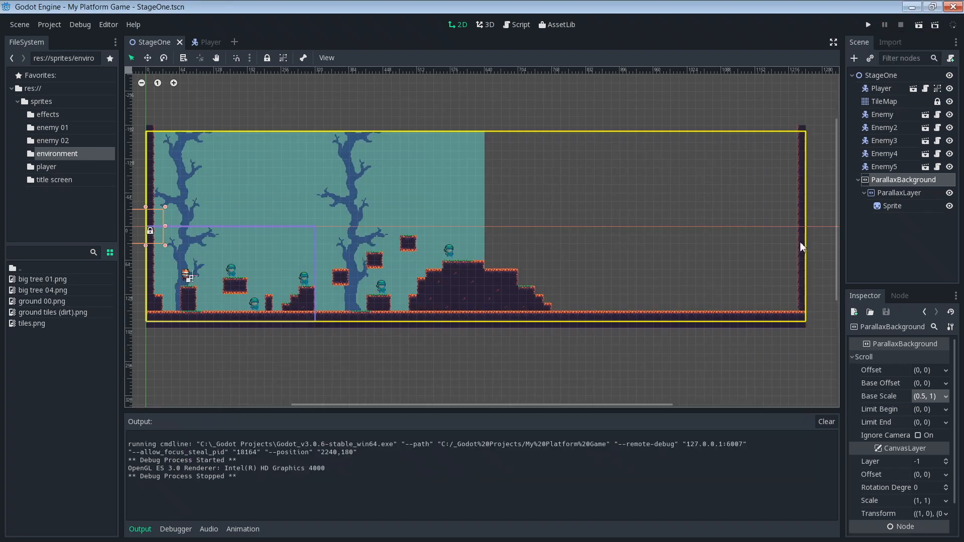
- Set the ParallaxBackground's Base Scale y to 0.01
left_click(934, 397)
left_click(933, 409)
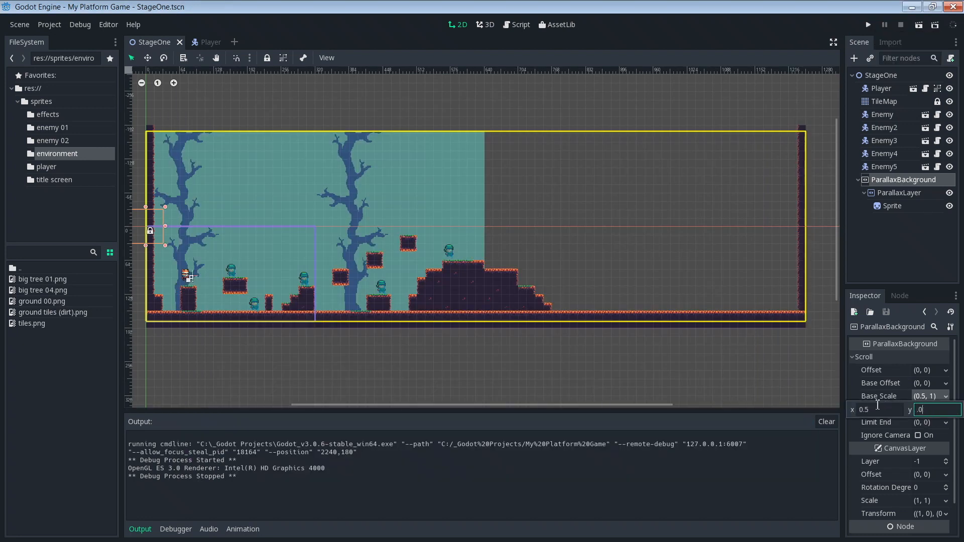
type(".01")
key("Return")
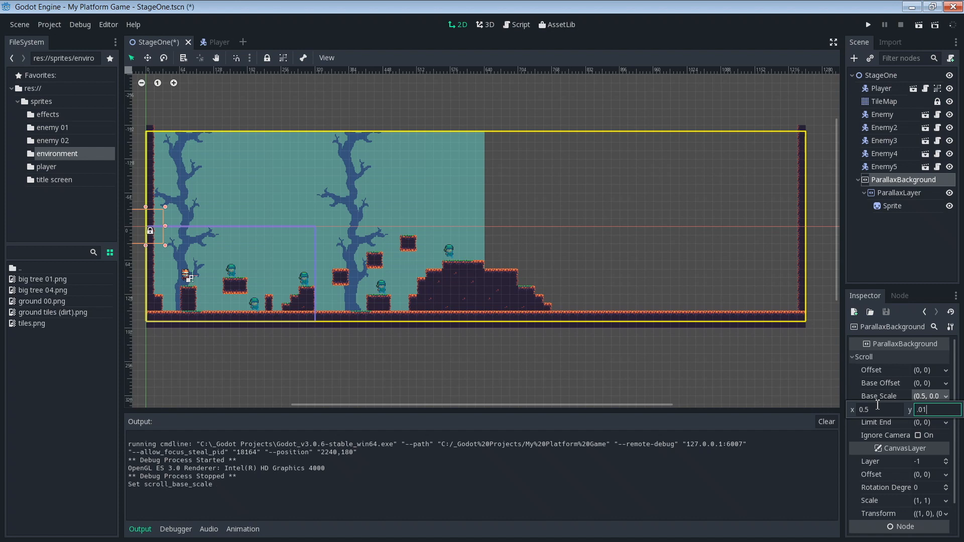
left_click(785, 394)
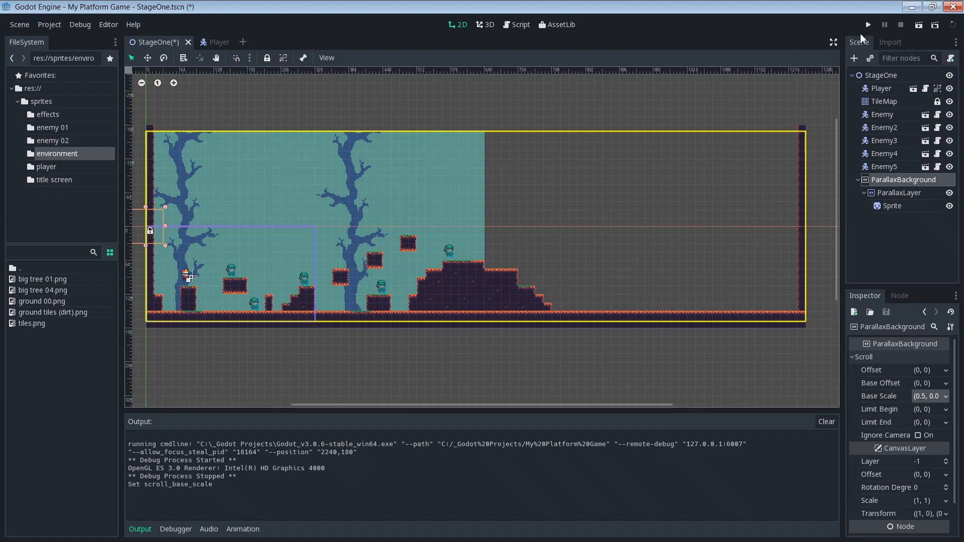
- Run the project and jump the player from the first pillar to the narrow column, shooting the enemy on the floating platform
left_click(868, 28)
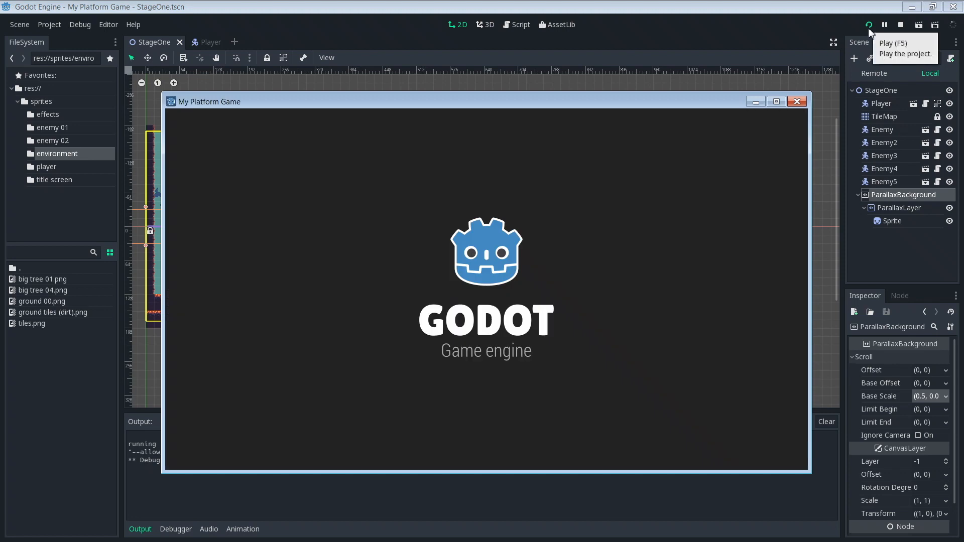
key("Right")
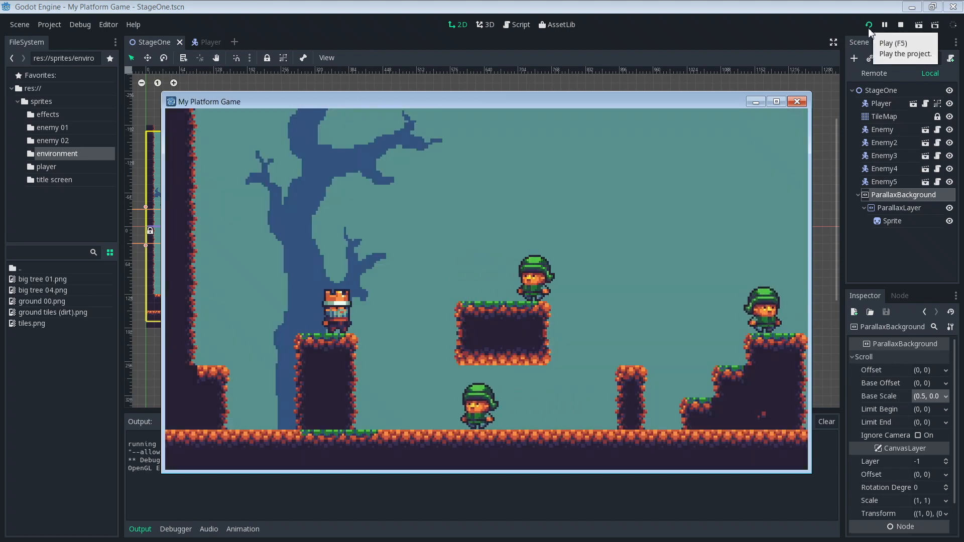
key("Up")
key("Tab")
key("Up")
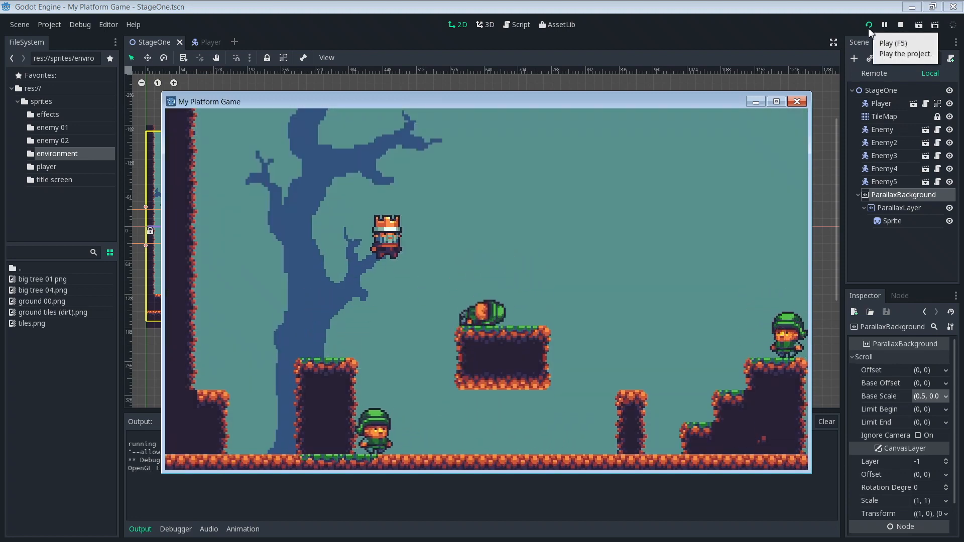
key("Right")
key("Right")
key("Up")
key("Tab")
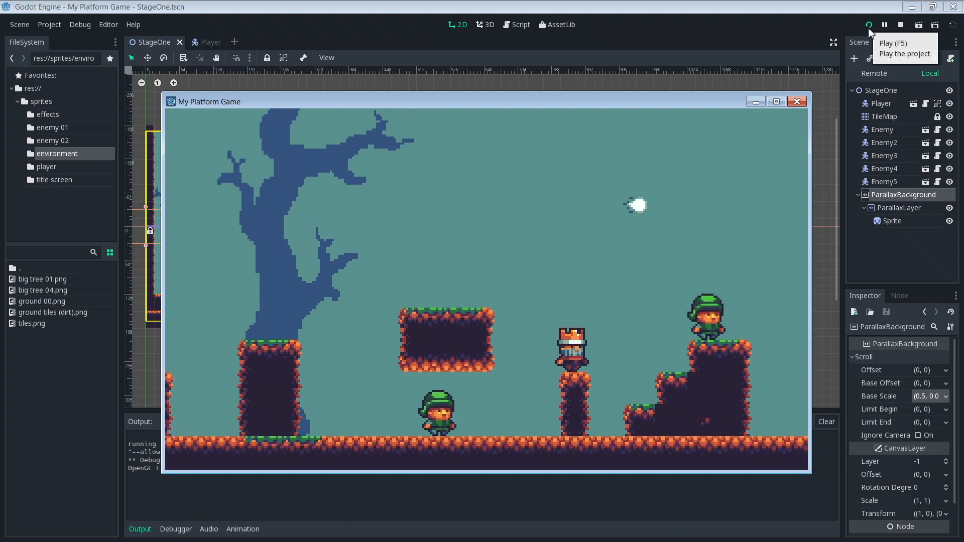
- Jump the player over the stepped block to the low grassy block, shooting the enemies on both
key("Up")
key("Tab")
key("Right")
key("Up")
key("Tab")
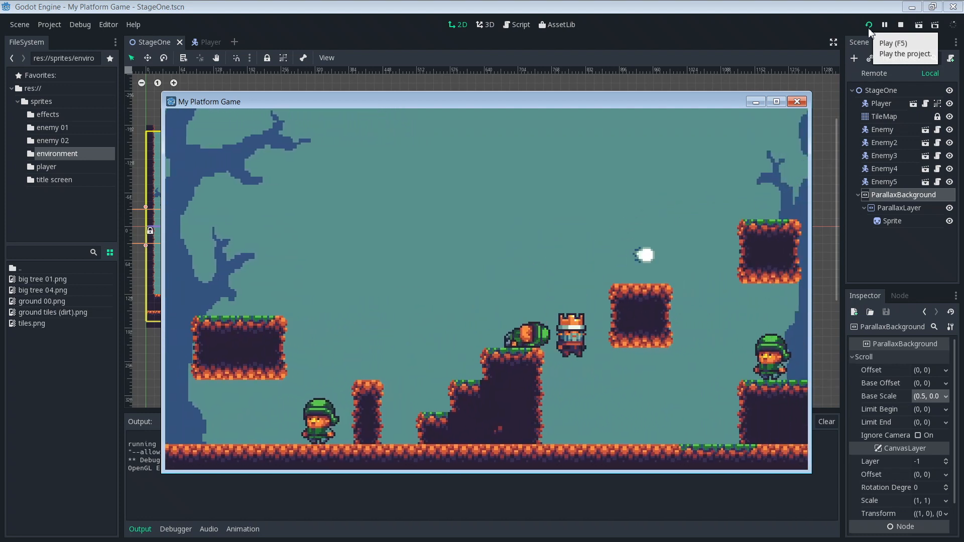
key("Right")
key("Up")
key("Tab")
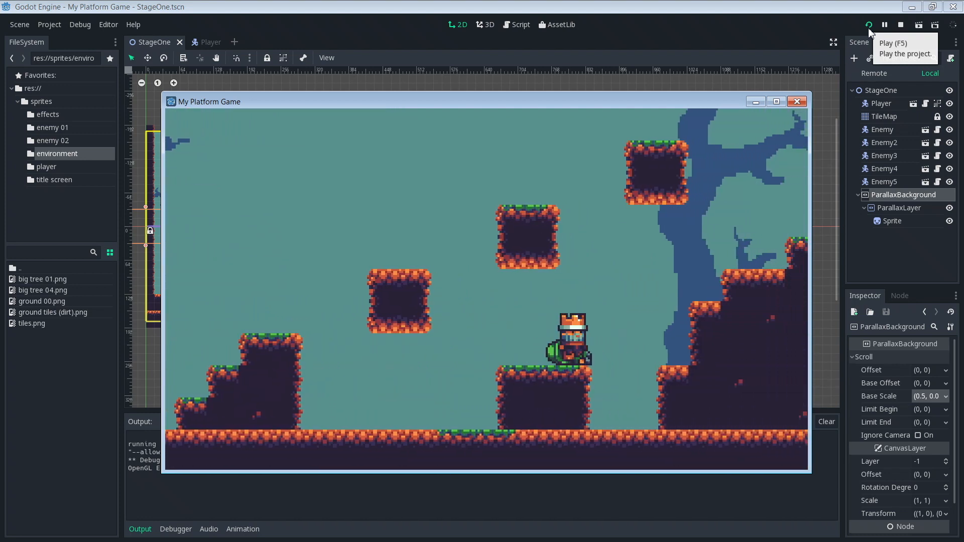
- Jump the player from the low grassy block up the large hill while firing and watching the trees' vertical movement
key("Up")
key("Tab")
key("Right")
key("Up")
key("Up")
key("Tab")
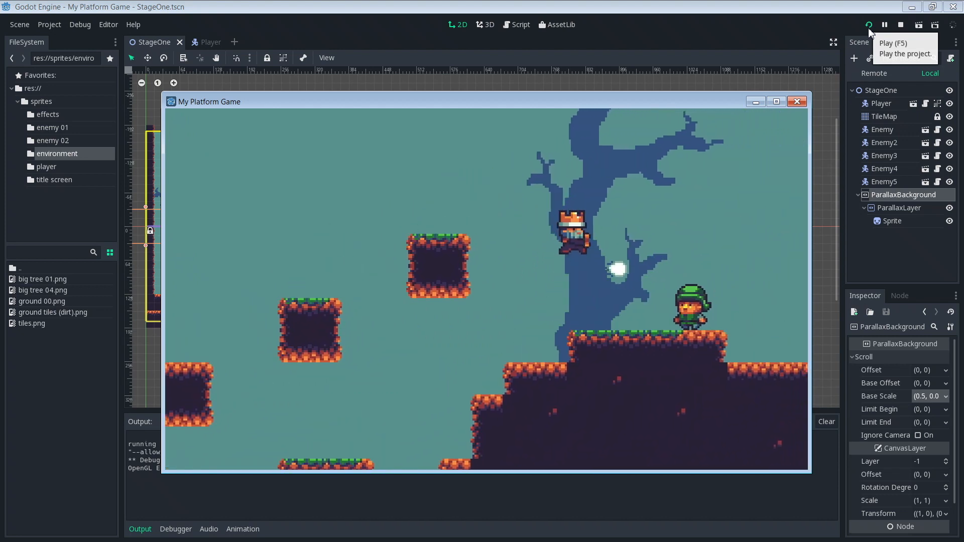
- Shoot the enemy at the large hill's summit, land the player there, and close the game window
key("Up")
key("Left")
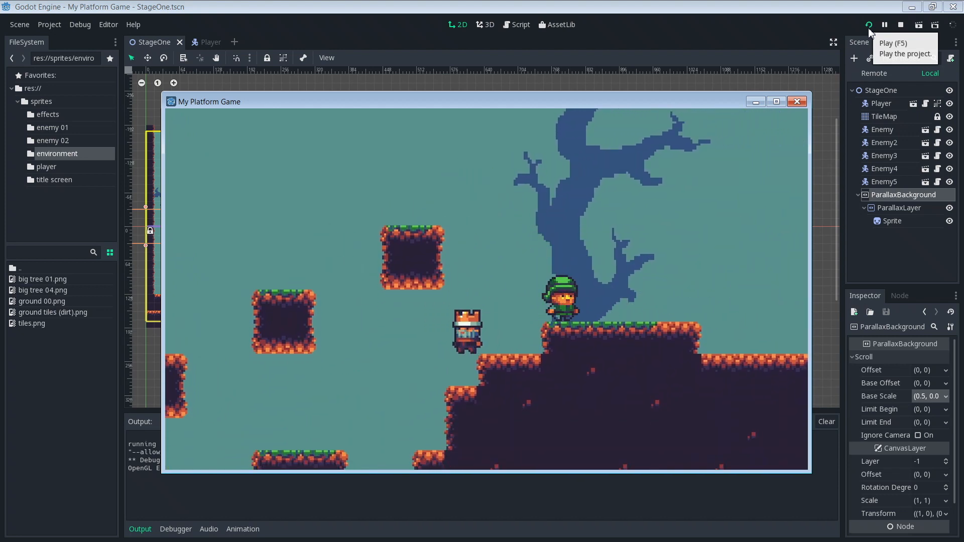
key("Right")
key("Up")
key("Tab")
key("Right")
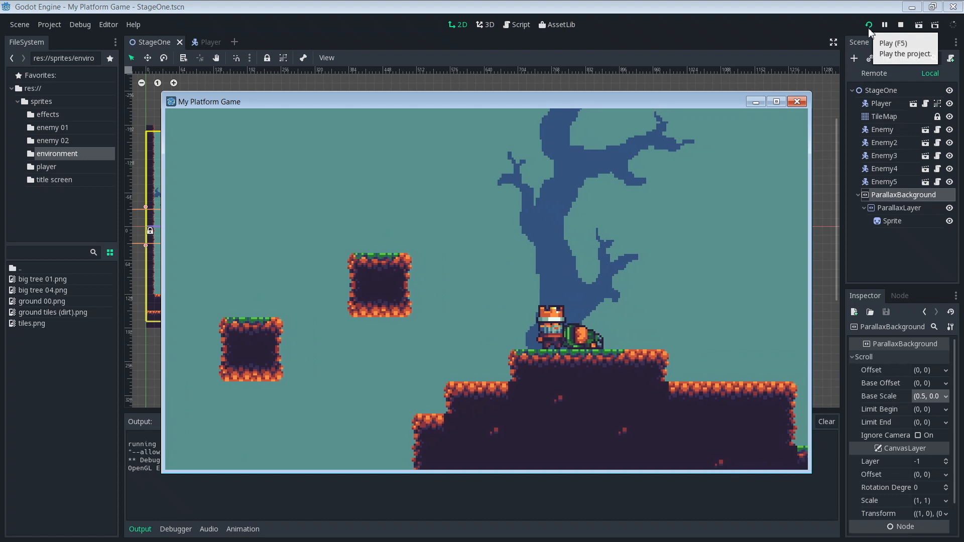
left_click(798, 104)
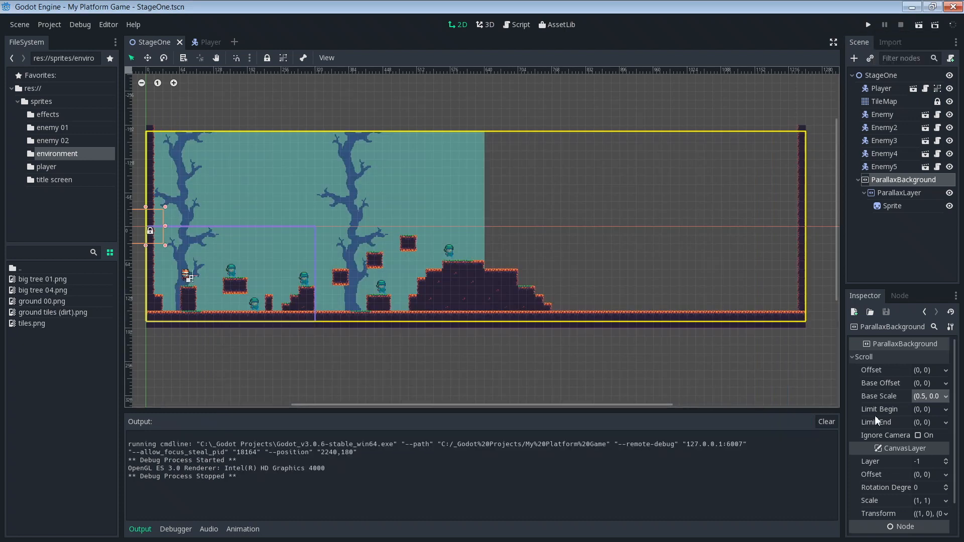
- Set the y value of the ParallaxBackground's scroll base scale to 0.5
left_click(928, 397)
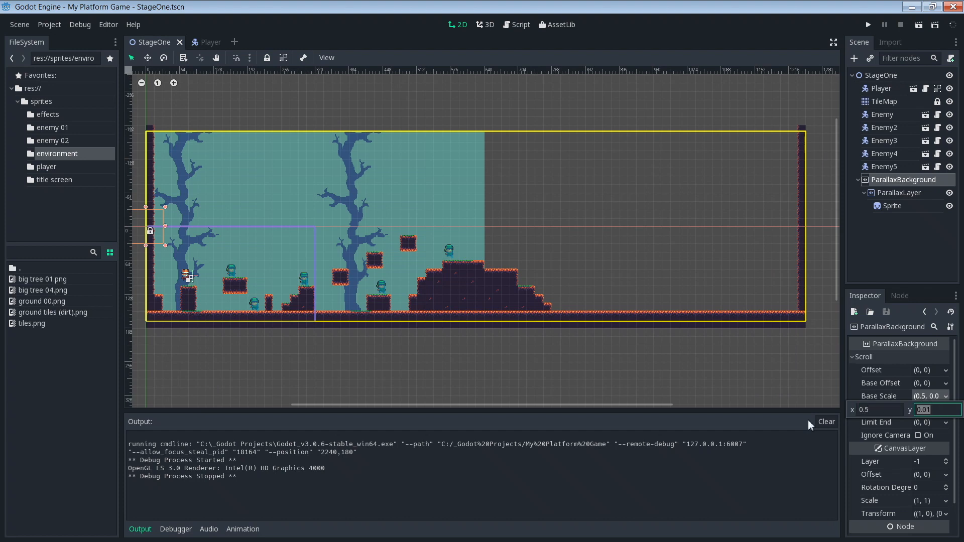
type("0.5")
key("Return")
left_click(731, 366)
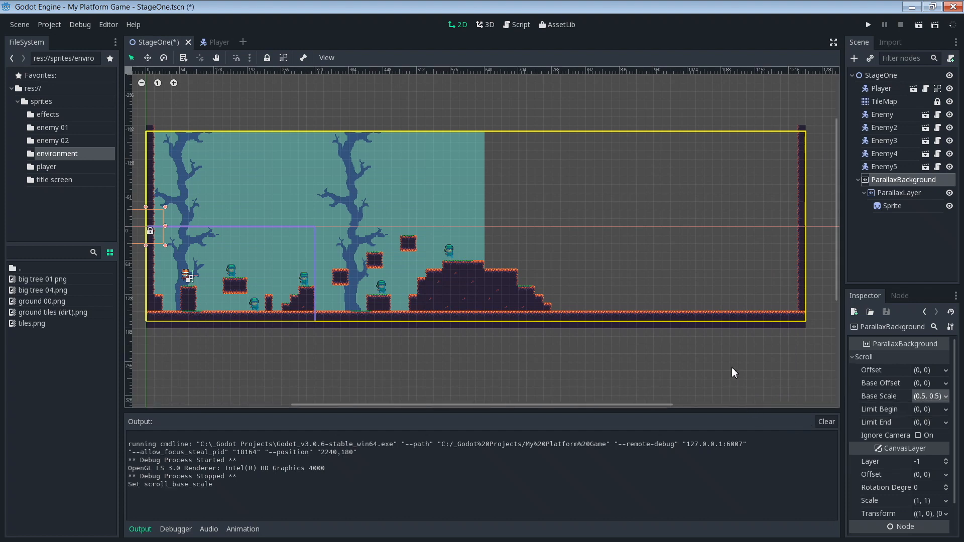
- Run the project and shoot the enemies on the floating platform and on the ground beside the first pillar
left_click(869, 25)
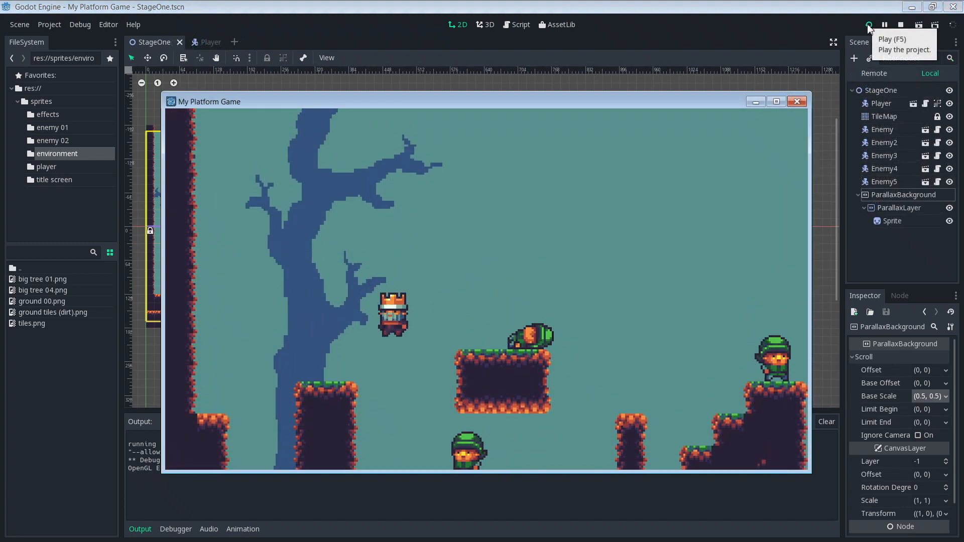
key("Up")
key("Left")
key("Up")
key("Right")
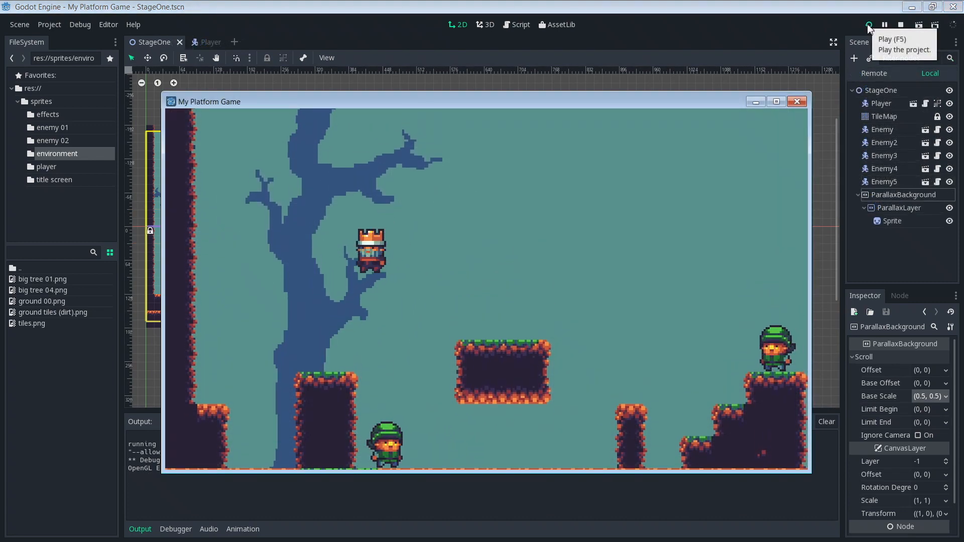
key("Left")
key("Right")
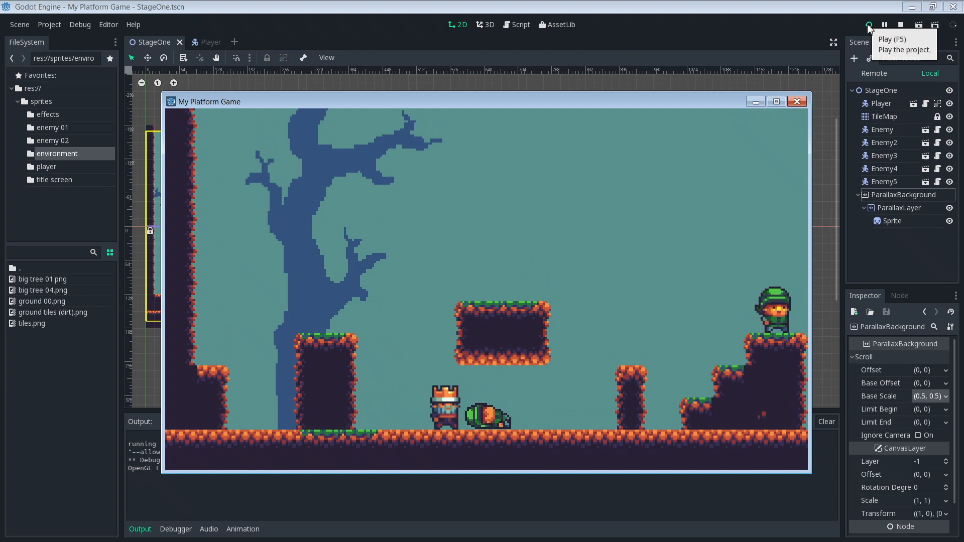
- Jump the player past the narrow column onto the stepped block, shooting the enemy on top of it
key("Up")
key("Left")
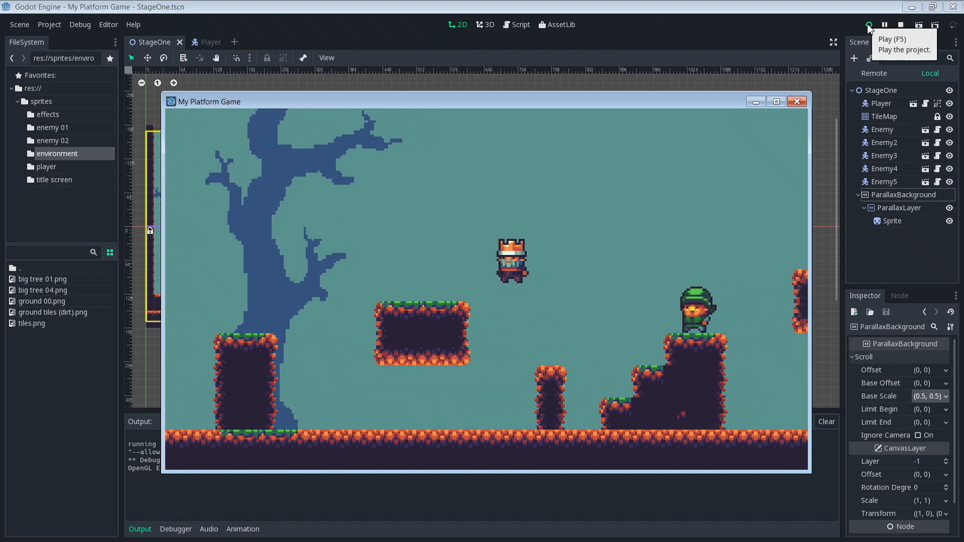
key("Right")
key("Up")
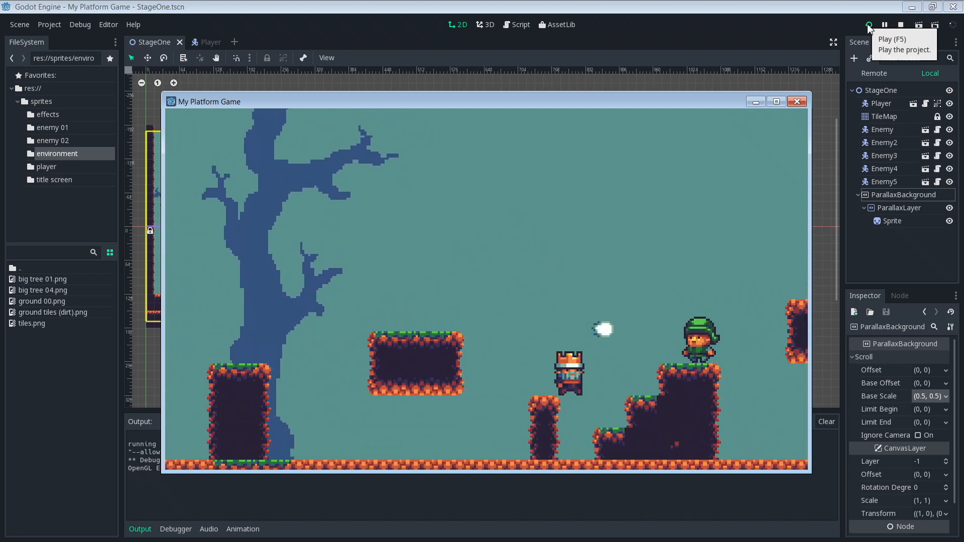
key("Right")
key("Up")
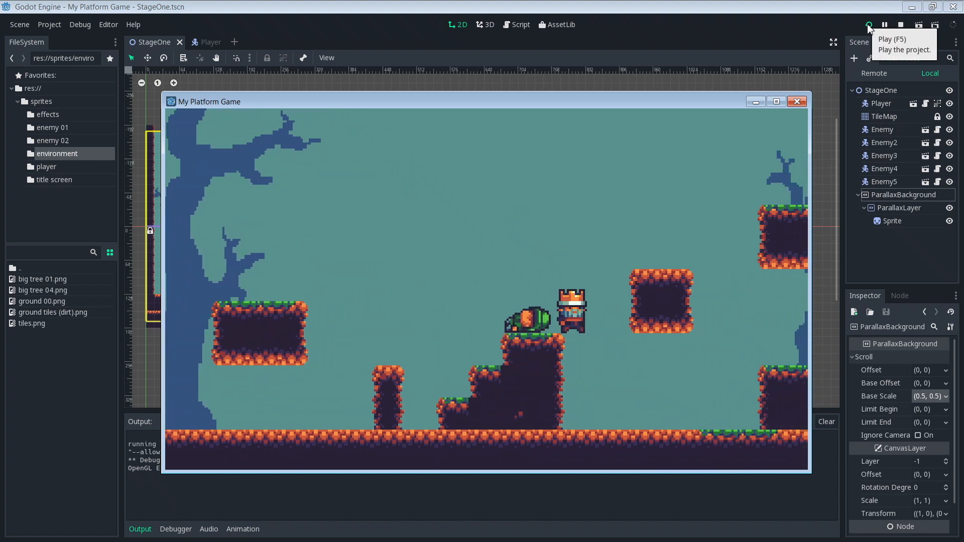
key("Left")
key("Up")
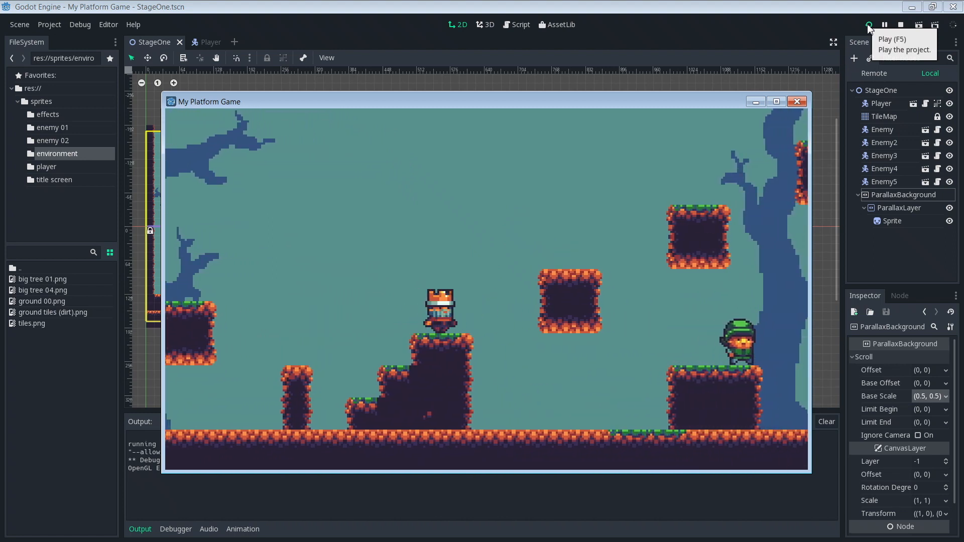
- Jump the player up the floating blocks from the stepped block, watching how the trees move vertically
key("Right")
key("Up")
key("Up")
key("Up")
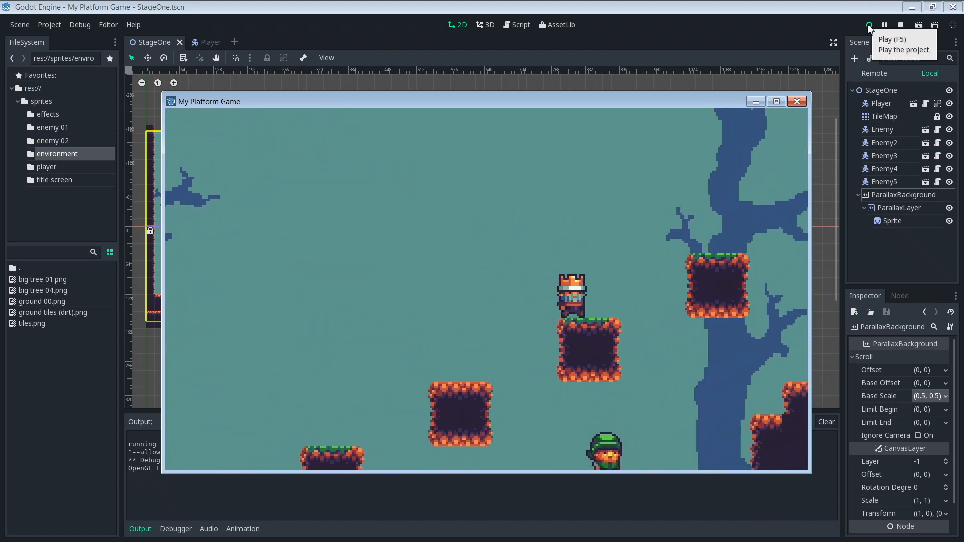
key("Right")
key("Up")
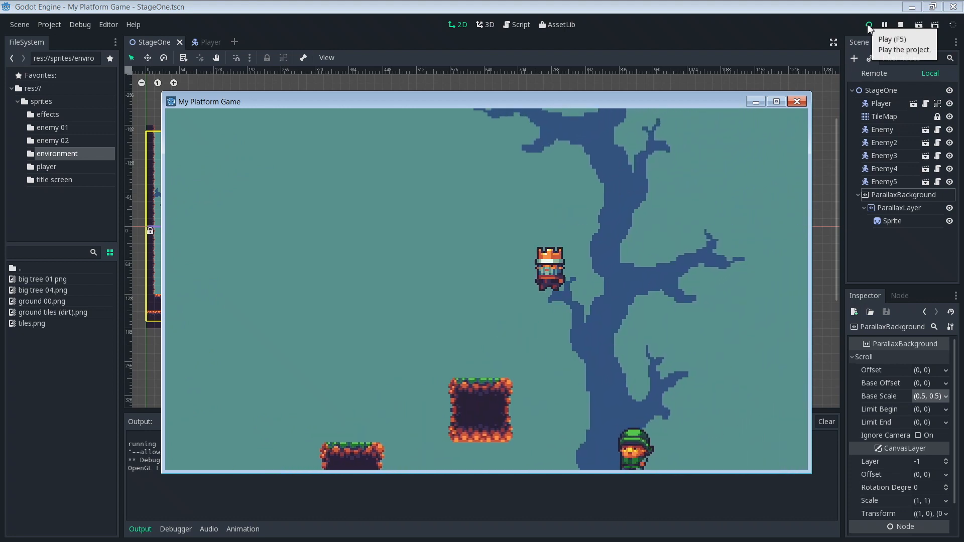
- Land the player on the large hill's summit, shoot the enemy there and run down the far side
key("Up")
key("Right")
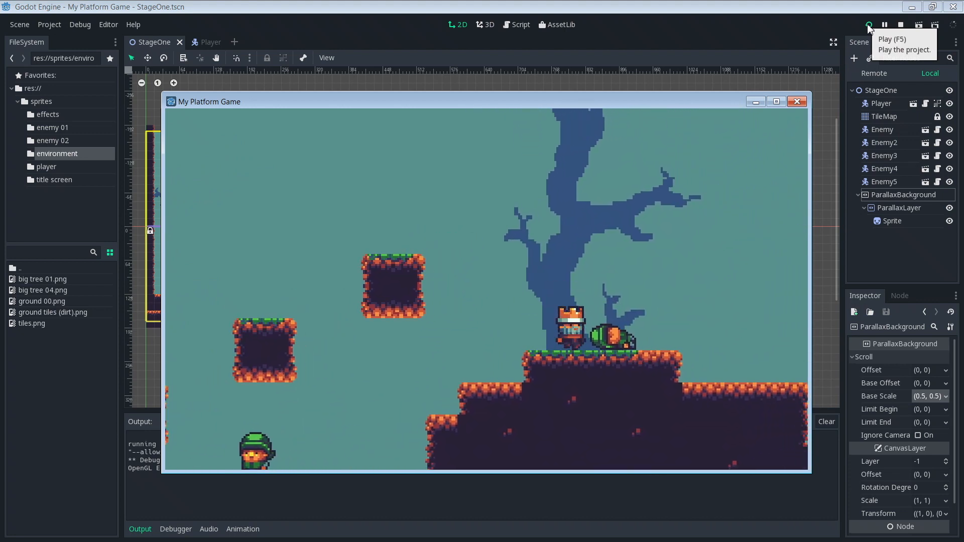
key("Right")
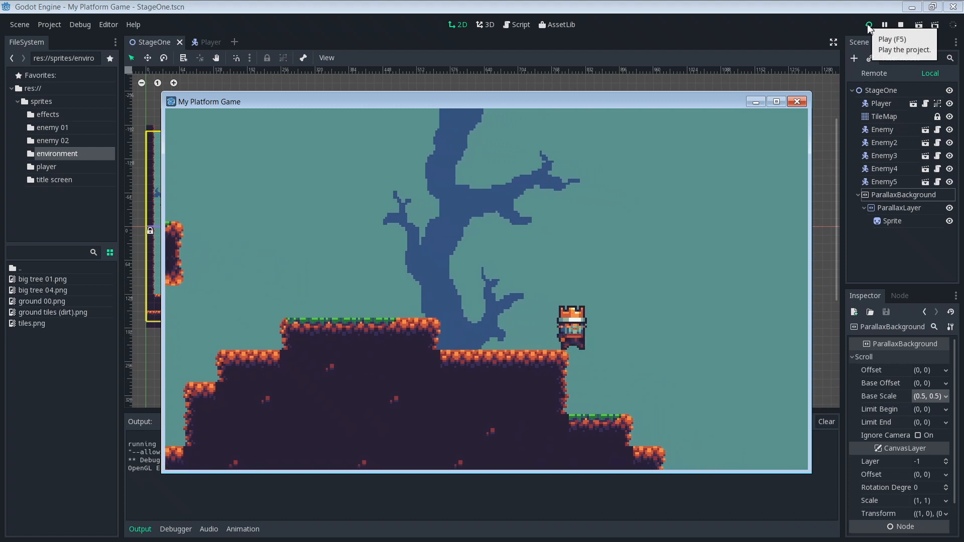
- Turn the player around at the hill's far slope and jump back over the summit
key("Left")
key("Up")
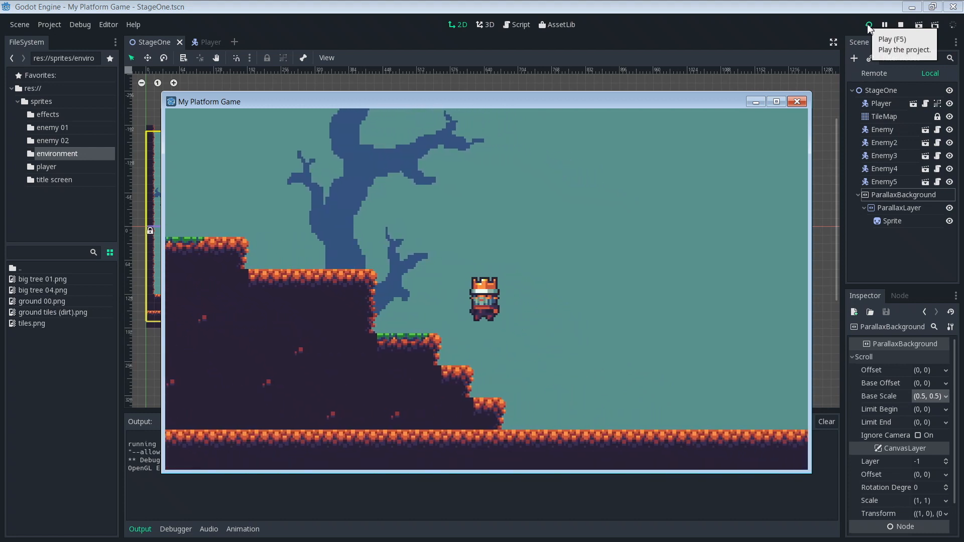
key("Left")
key("Up")
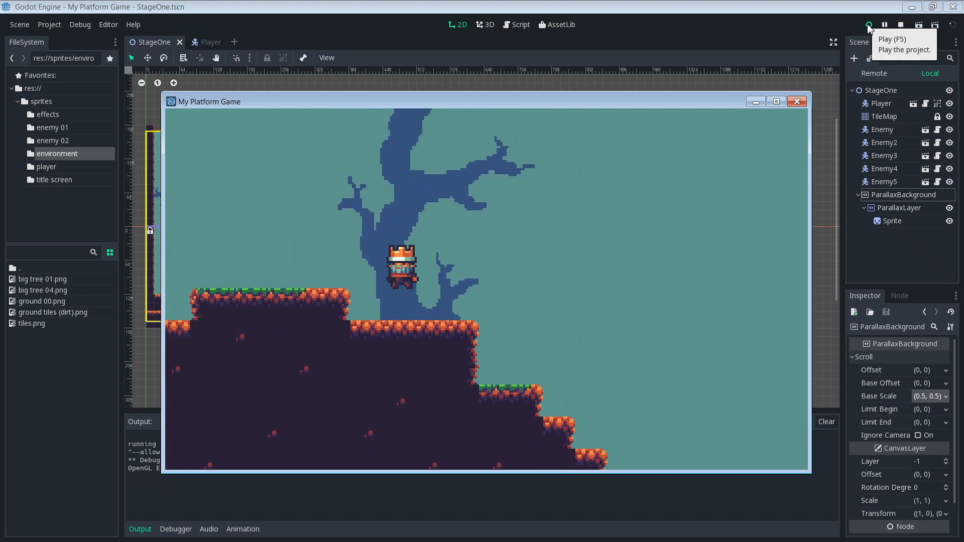
key("Up")
key("Left")
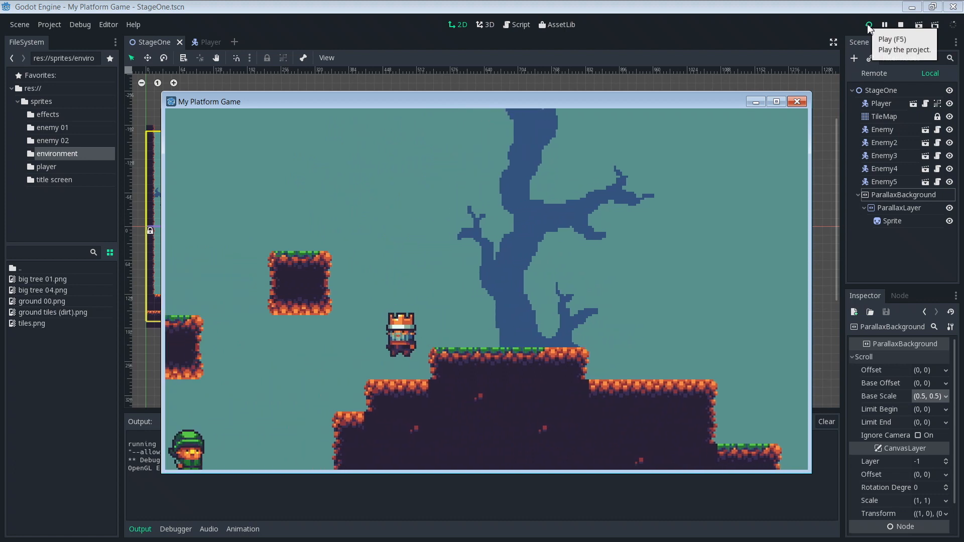
- Shoot the enemy on the low grassy block and jump the player back to the lowest floating block
key("Tab")
key("Tab")
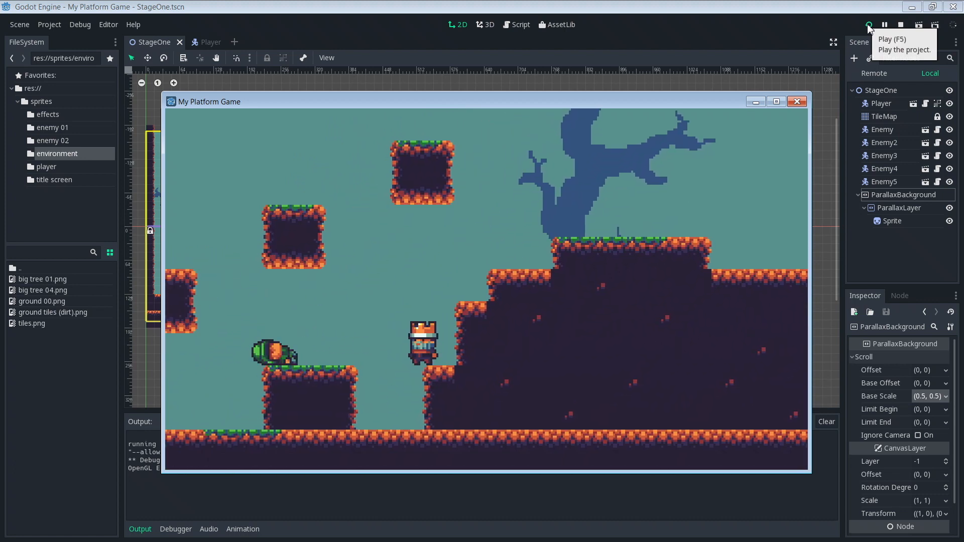
key("Left")
key("Left")
key("Up")
key("Up")
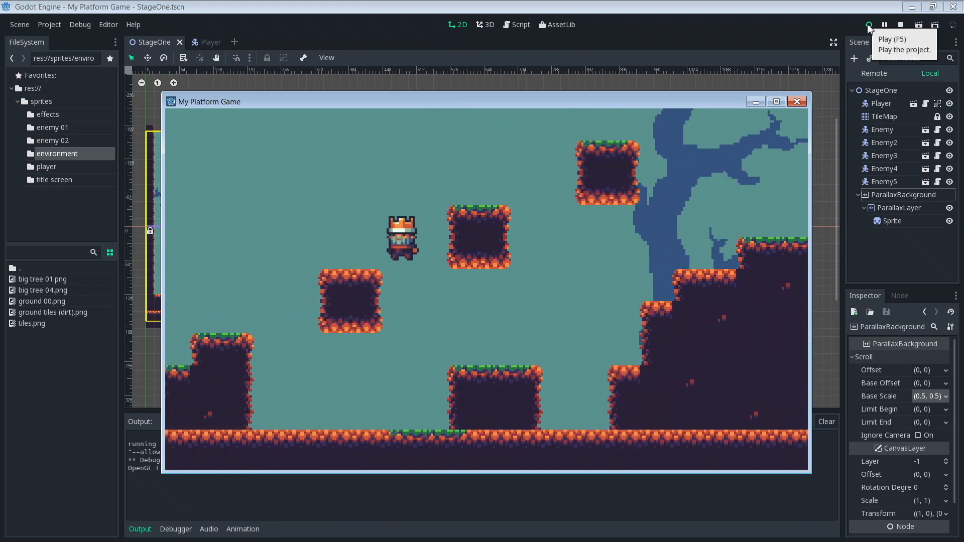
- Jump the player back up the floating blocks toward the large hill, checking the trees' vertical scrolling
key("Right")
key("Up")
key("Up")
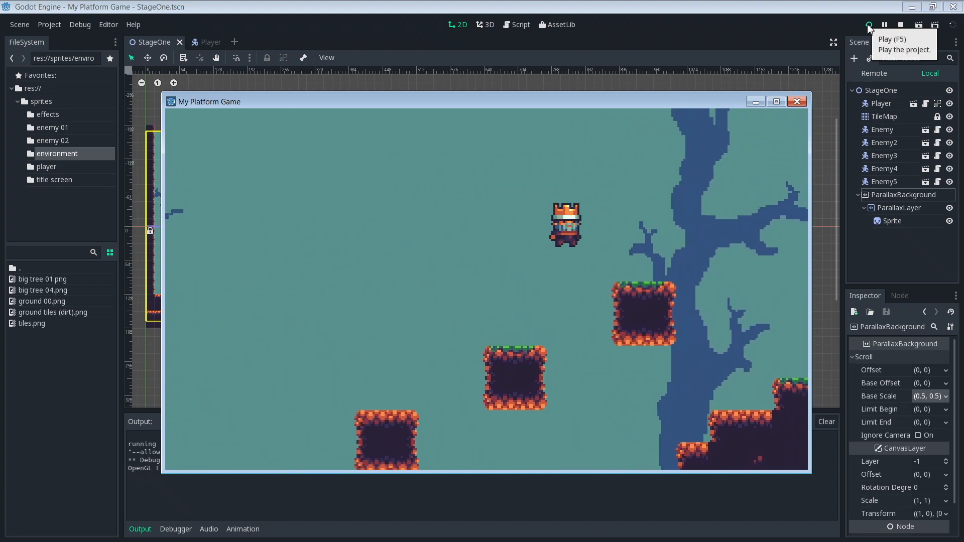
key("Up")
key("Up")
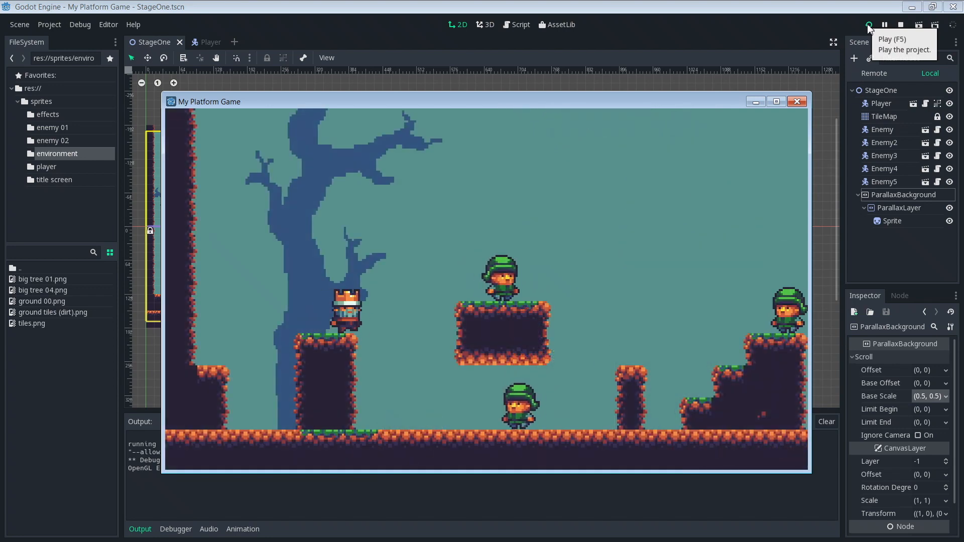
- Starting from the first pillar again, shoot the enemies on the floating platform and on the ground below
key("Up")
key("Right")
key("Left")
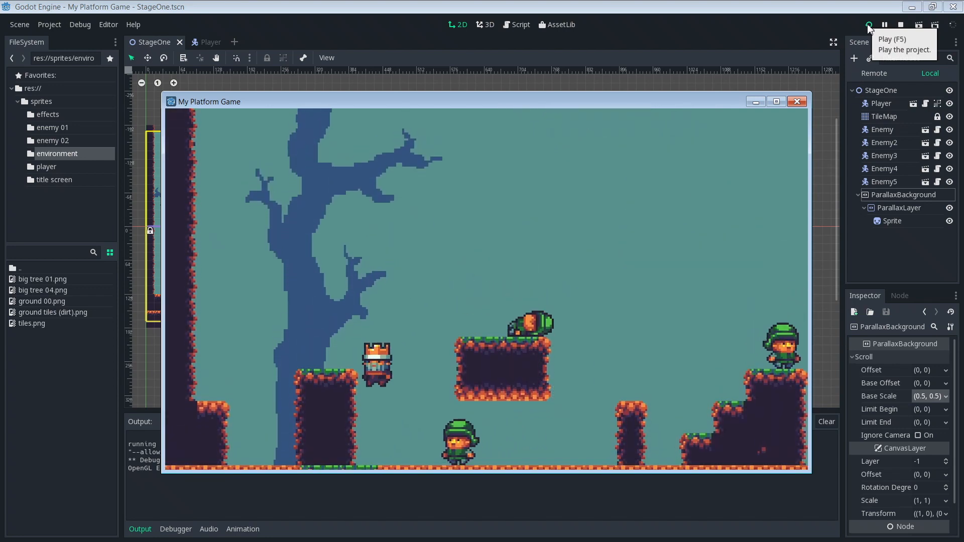
key("Up")
key("Right")
key("Left")
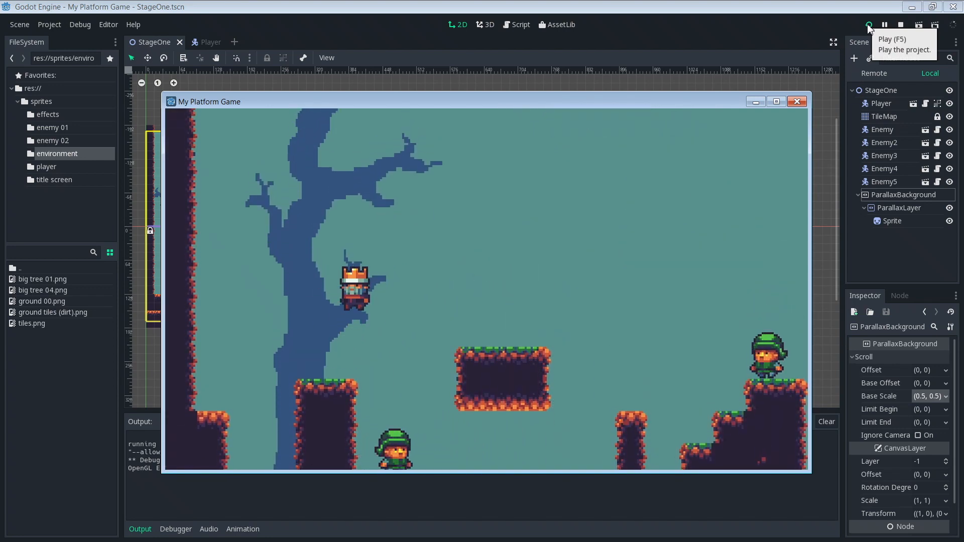
key("Right")
key("Right")
key("space")
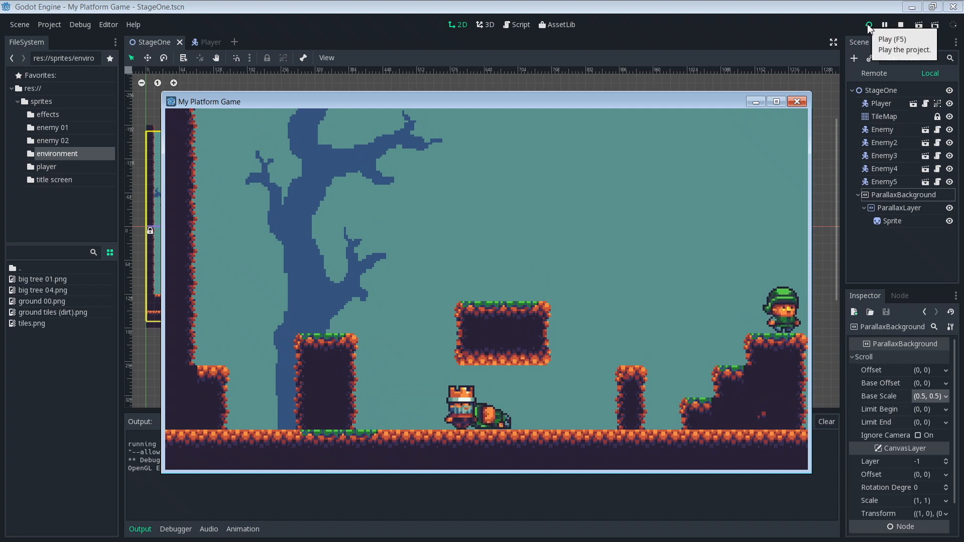
- Jump the player high over the narrow column and shoot the enemy on the stepped block while crossing it
key("Right")
key("Right")
key("Up")
key("Up")
key("Left")
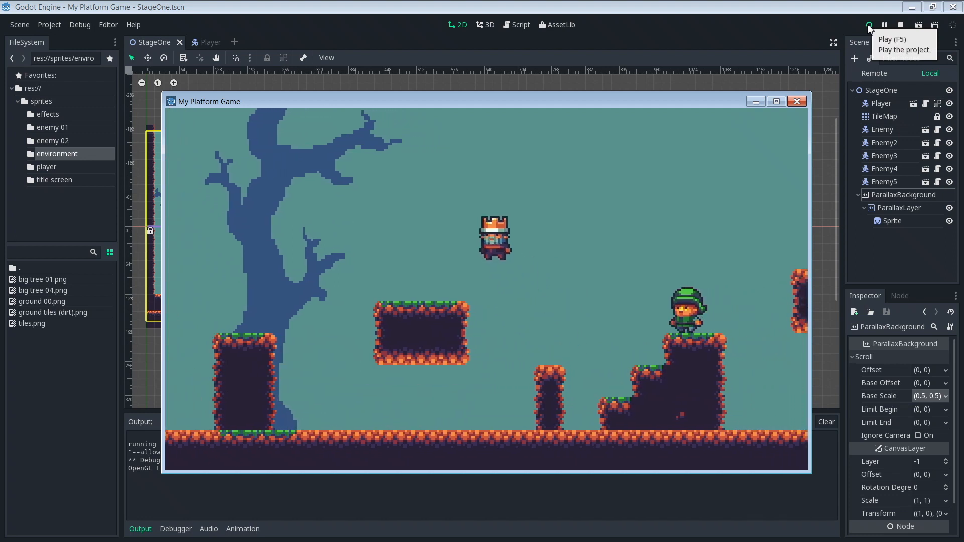
key("Up")
key("Right")
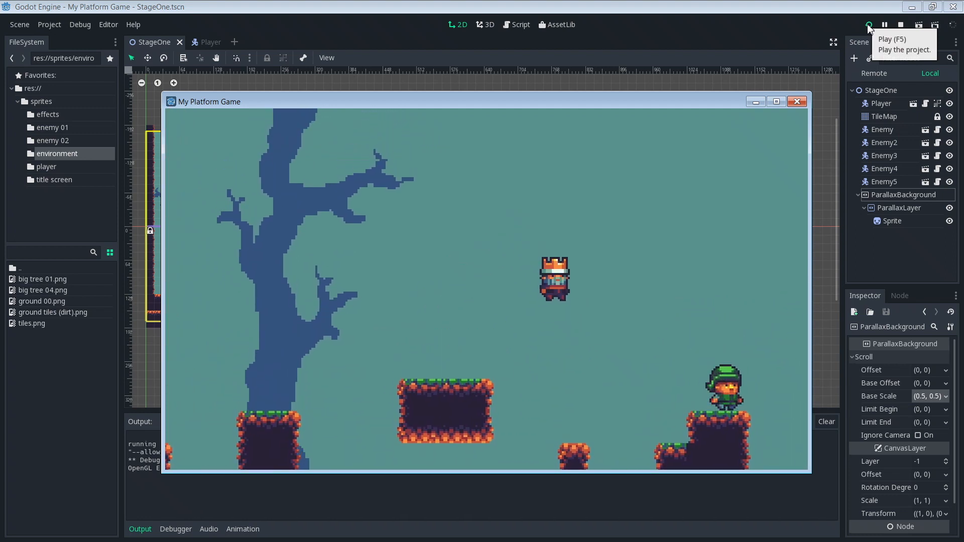
key("Right")
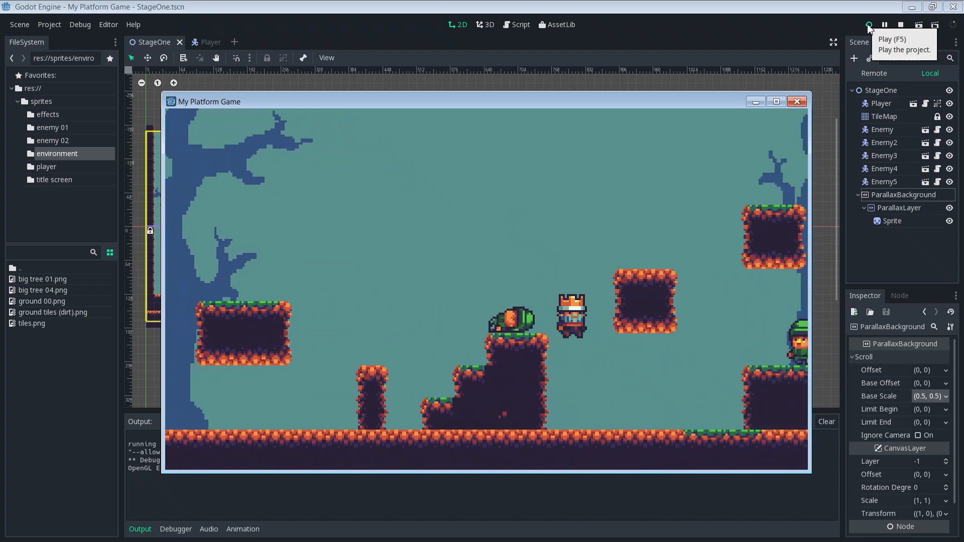
- Return the player to the stepped block and climb the floating blocks, comparing tree and foreground movement
key("Up")
key("Left")
key("Right")
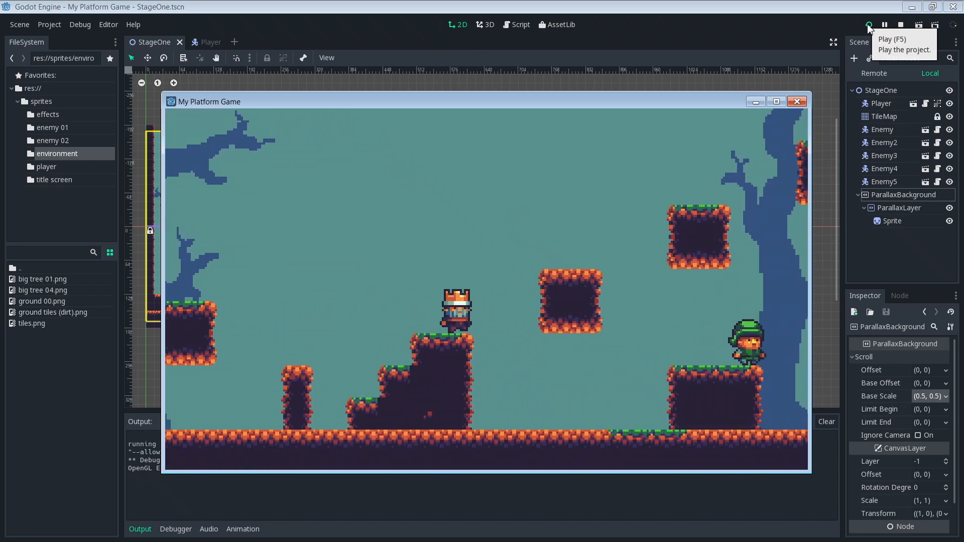
key("Up")
key("Right")
key("Right")
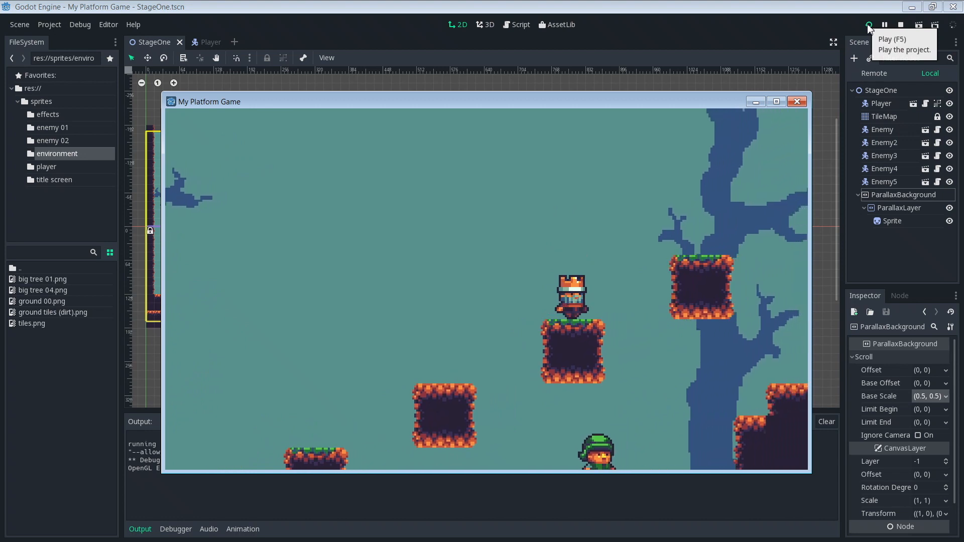
key("Left")
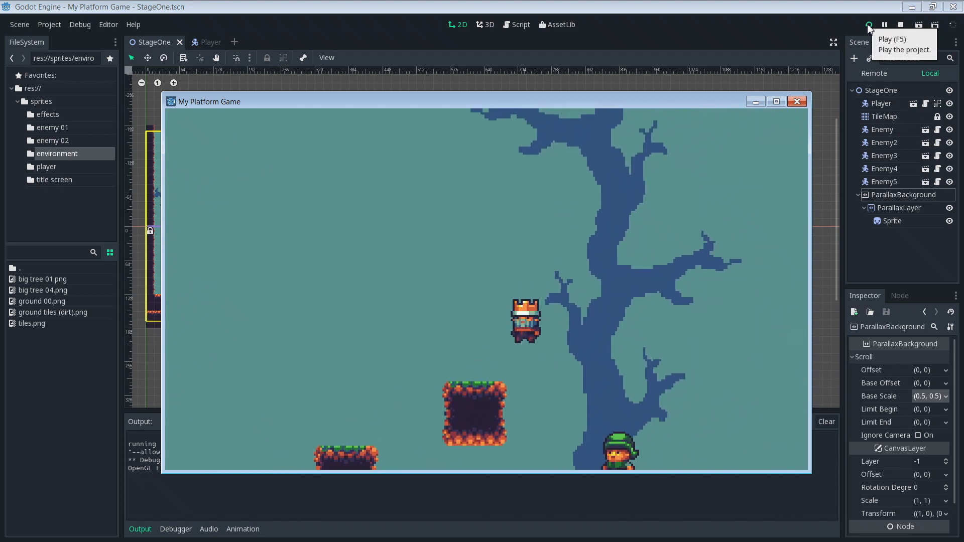
- Shoot the enemy on the large hill's summit and move the player across it to the far slope
key("Right")
key("space")
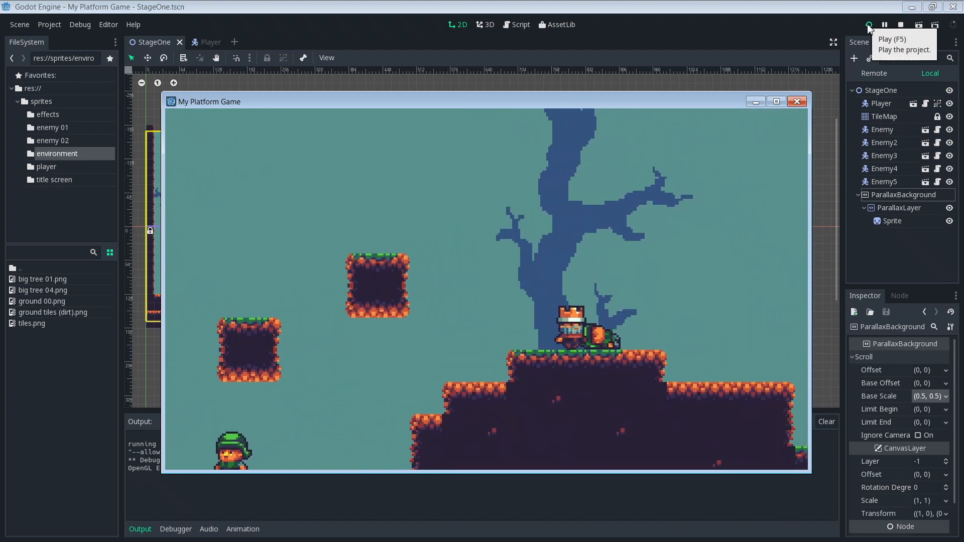
key("Right")
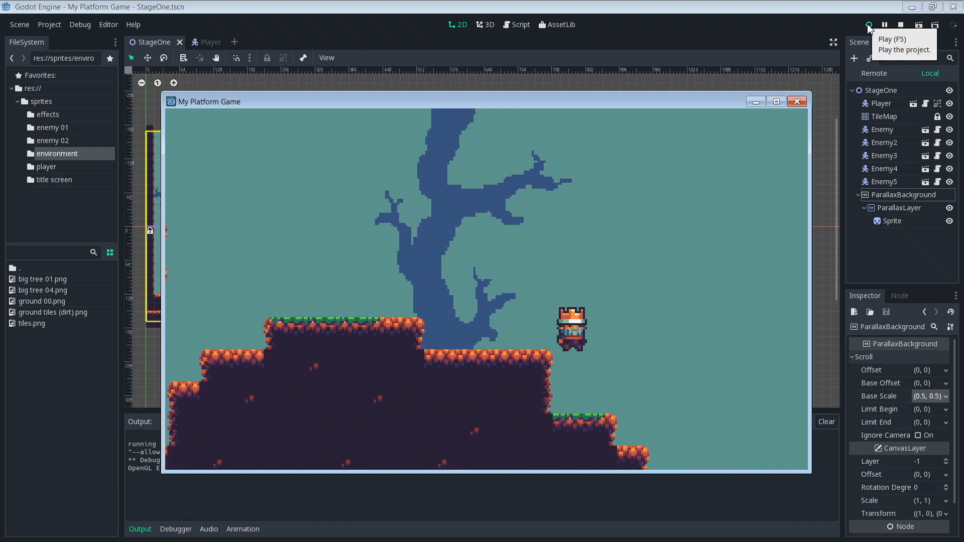
key("Right")
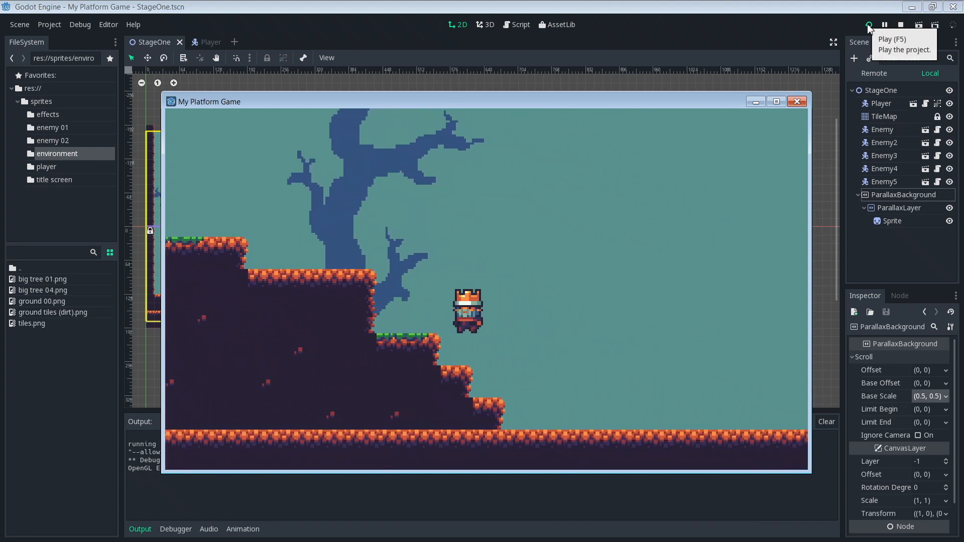
- Jump the player back over the hill to the steps on its near side
key("Left")
key("space")
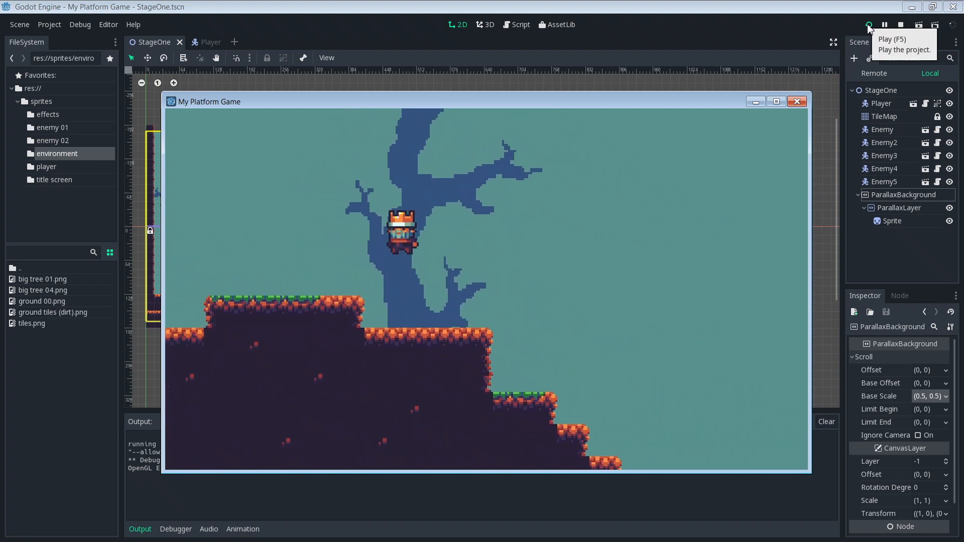
key("Left")
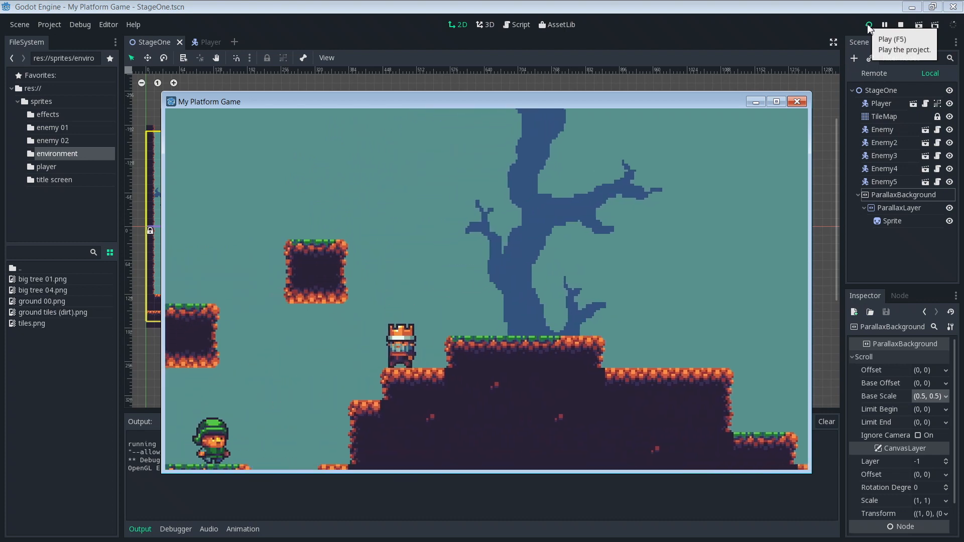
- Shoot the enemy on the low grassy block from the hill's foot and jump over to the lowest floating block
key("Left")
key("Tab")
key("Tab")
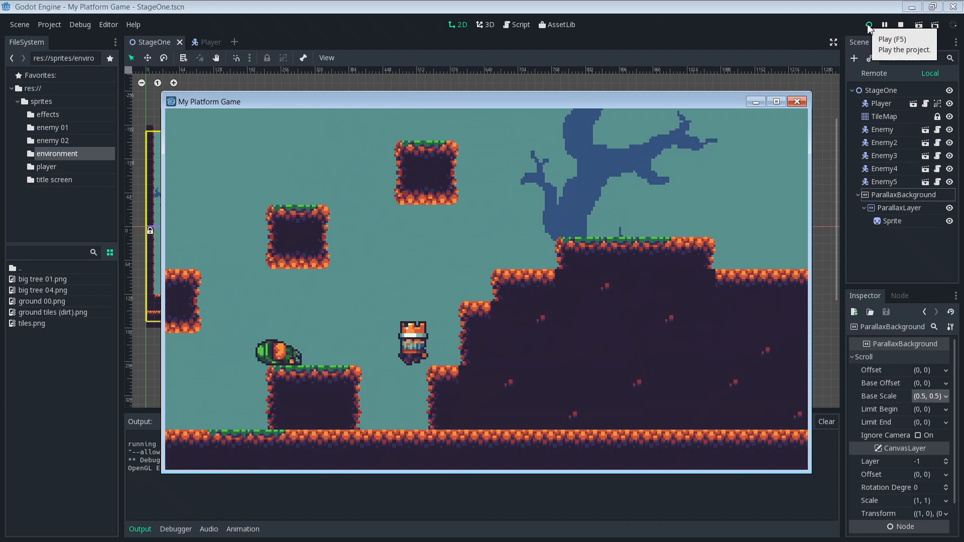
key("Left")
key("Left")
key("space")
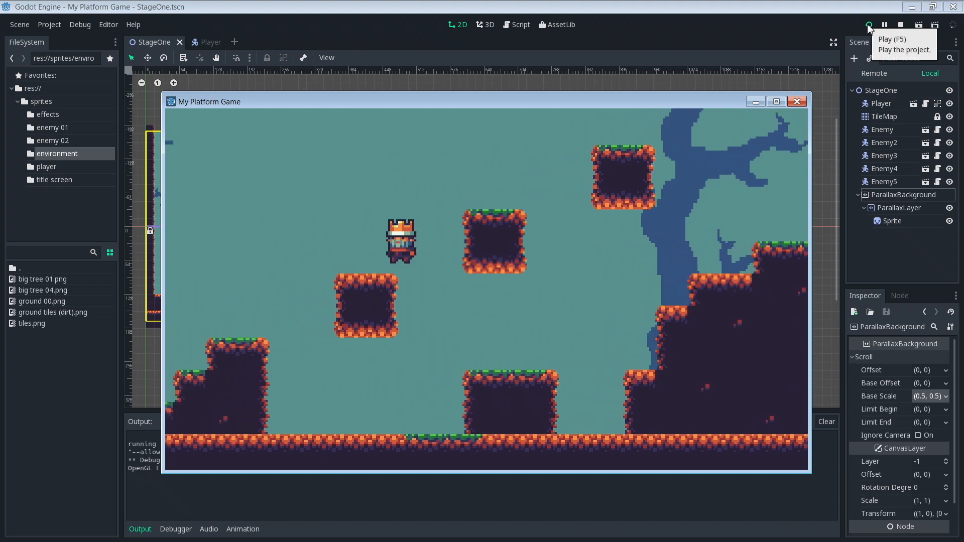
- Jump the player up to the highest floating block and fire toward the hill, watching the background trees
key("Right")
key("Up")
key("Up")
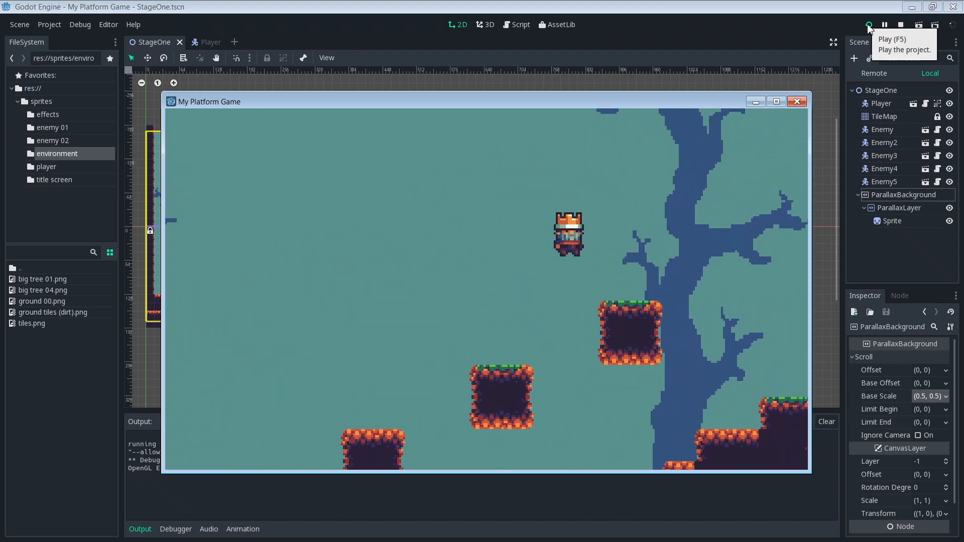
key("Left")
key("Right")
key("Up")
key("Up")
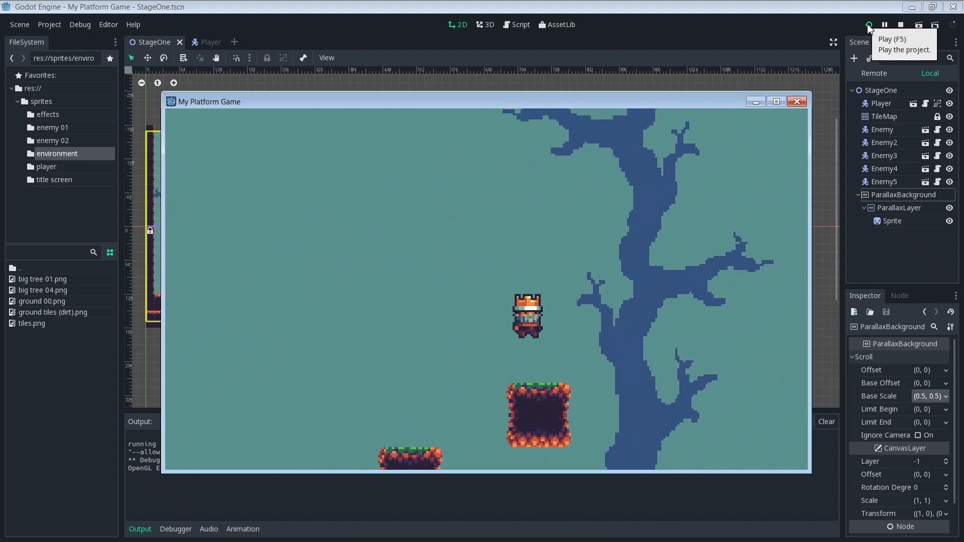
key("Up")
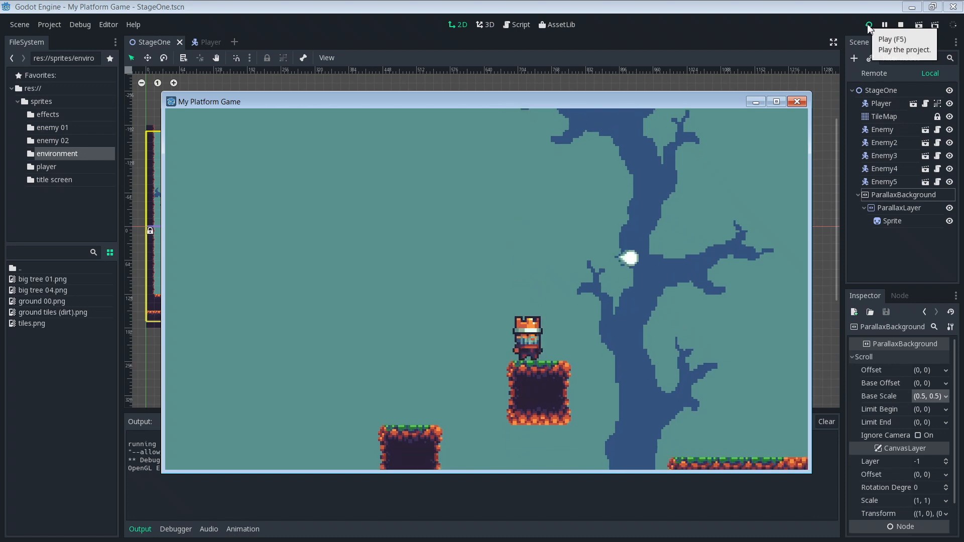